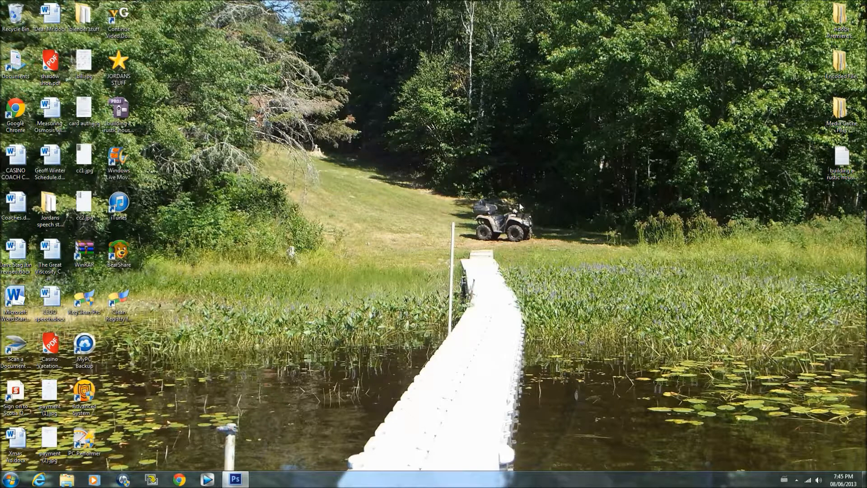
Switch to Photoshop
mouse_move(244, 478)
click(236, 482)
Open the image photoshop-fire-effect (1).jpg from My Pictures to view the example effect, and close it again
click(24, 6)
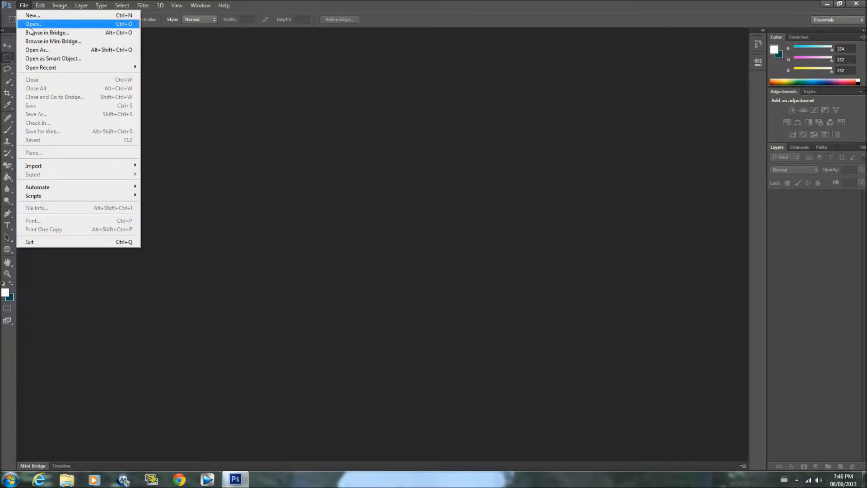
click(35, 25)
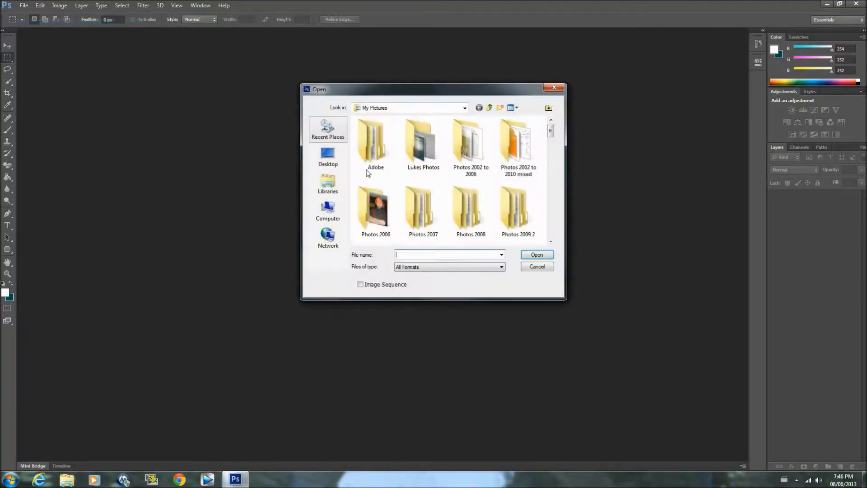
click(551, 241)
scroll(551, 243, down, 6)
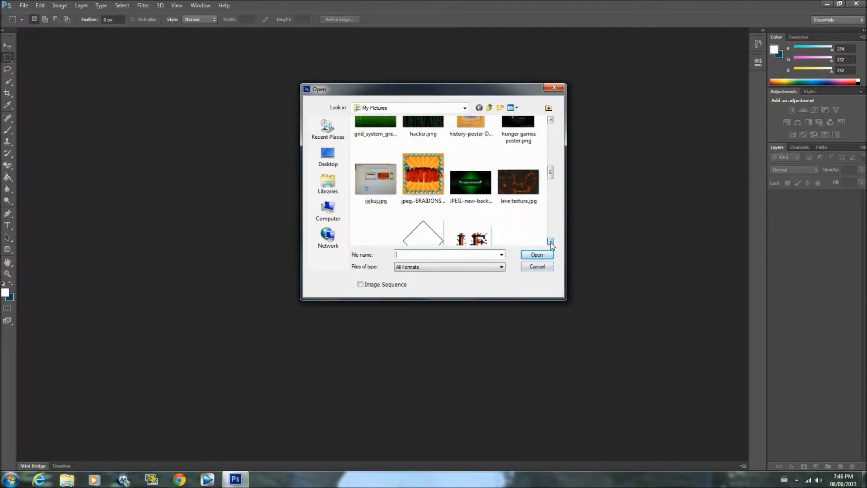
scroll(551, 242, down, 5)
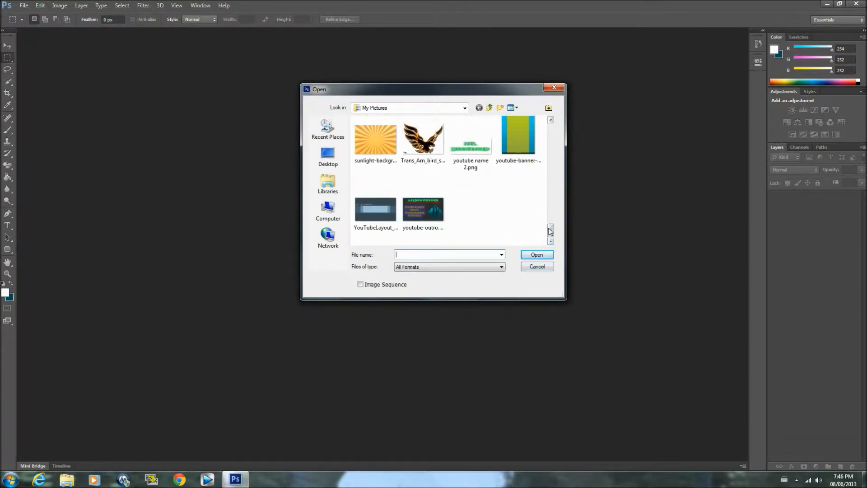
scroll(549, 221, up, 3)
double_click(472, 210)
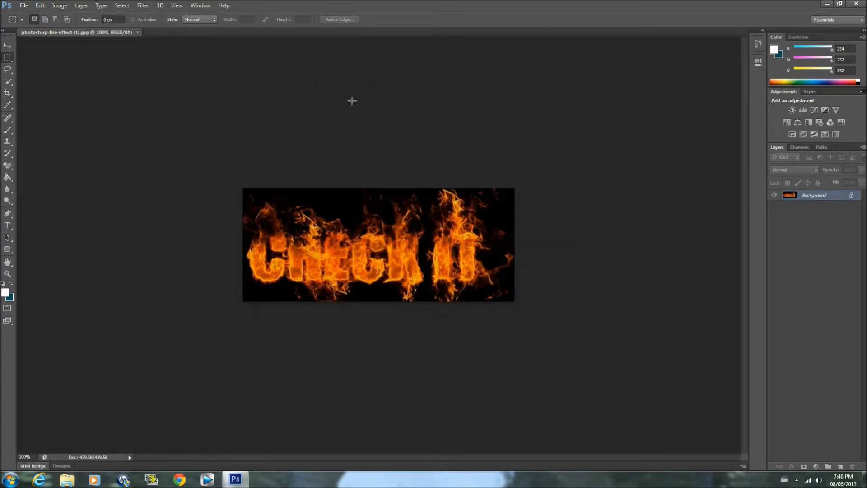
click(137, 32)
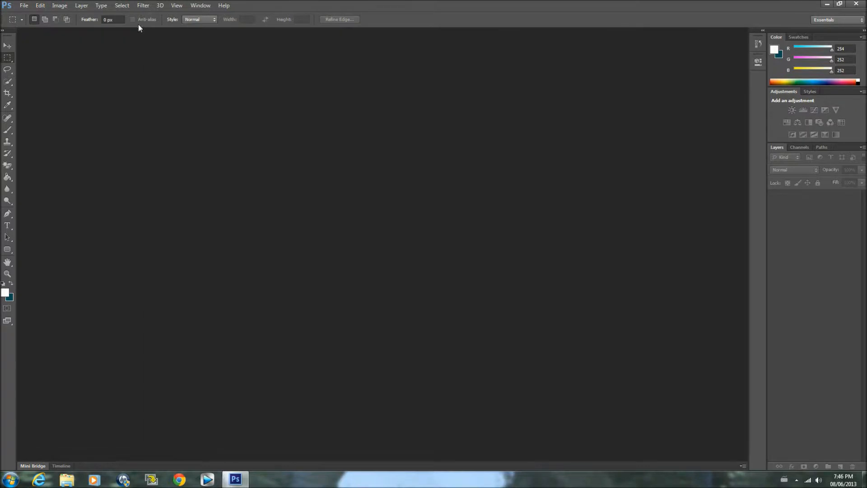
Start a new document and name it FIRE
click(24, 6)
click(39, 16)
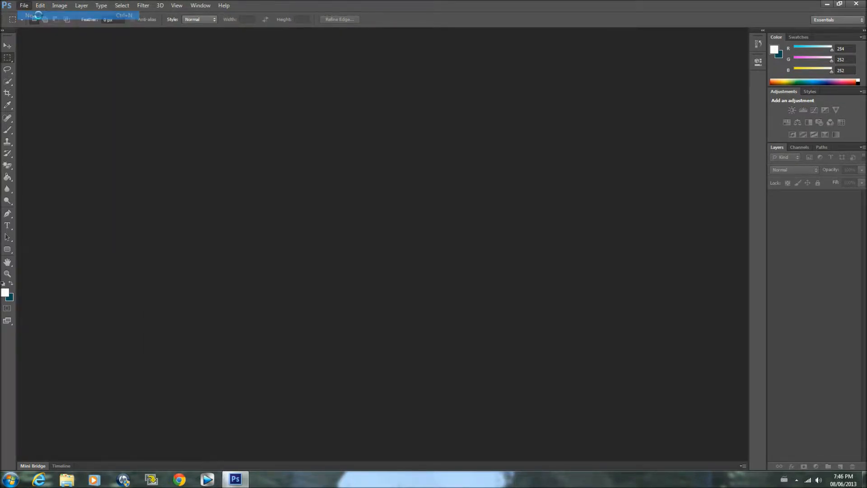
key(BackSpace)
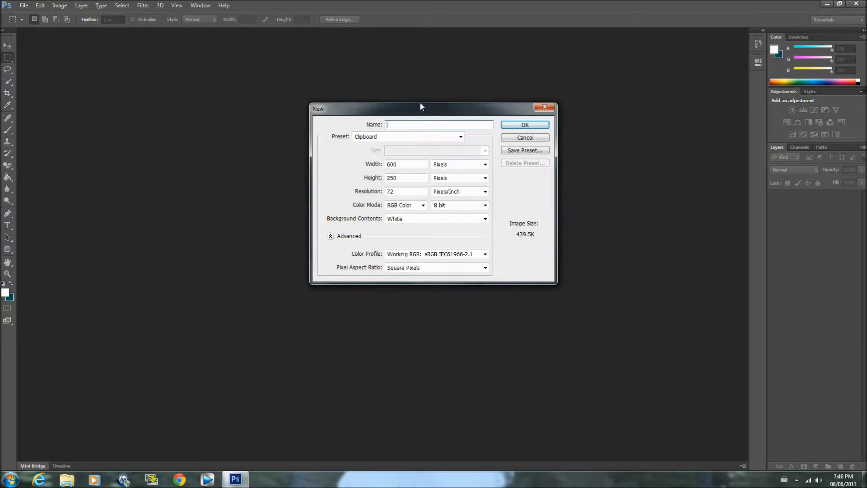
text(GIR)
text(E)
key(BackSpace)
key(BackSpace)
key(BackSpace)
key(BackSpace)
text(Fl)
Set the new document's size to 1280 by 720 pixels and create it
drag(403, 166, 385, 167)
key(BackSpace)
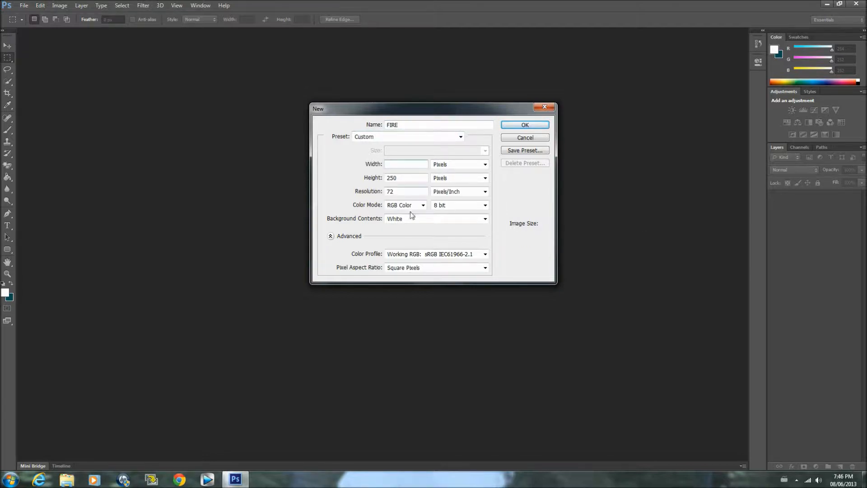
text(1280)
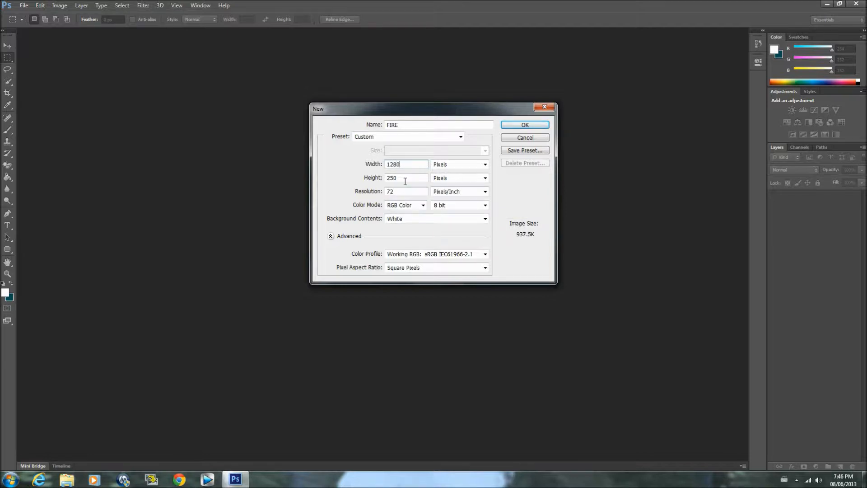
drag(405, 181, 370, 180)
key(BackSpace)
text(720)
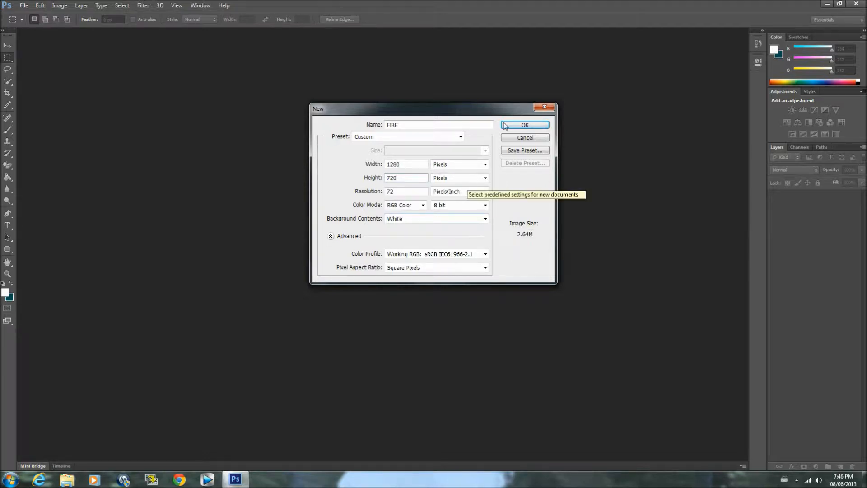
click(523, 125)
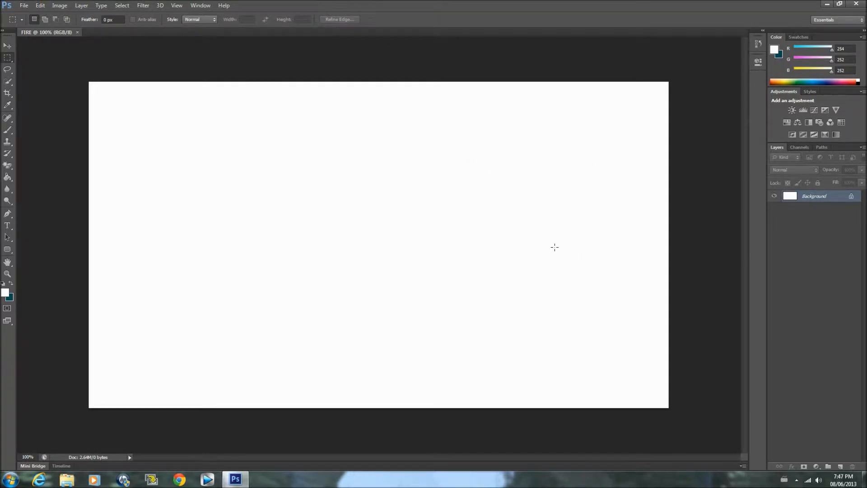
Invert the white background to black and add the horizontal text FIRE on the left half of the canvas
key(ctrl+i)
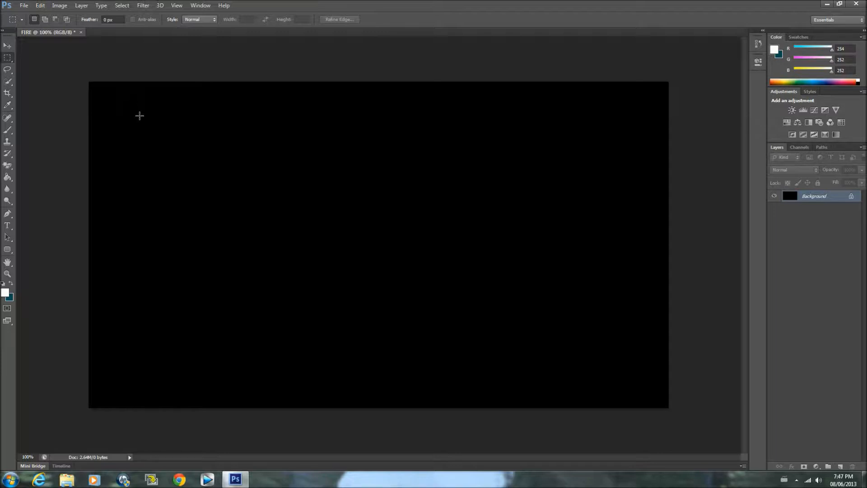
click(6, 226)
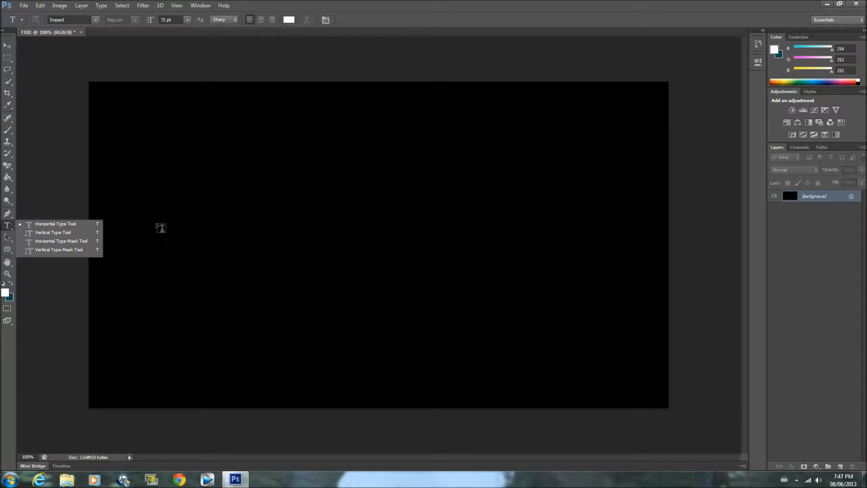
click(159, 232)
click(157, 234)
text(FIRE)
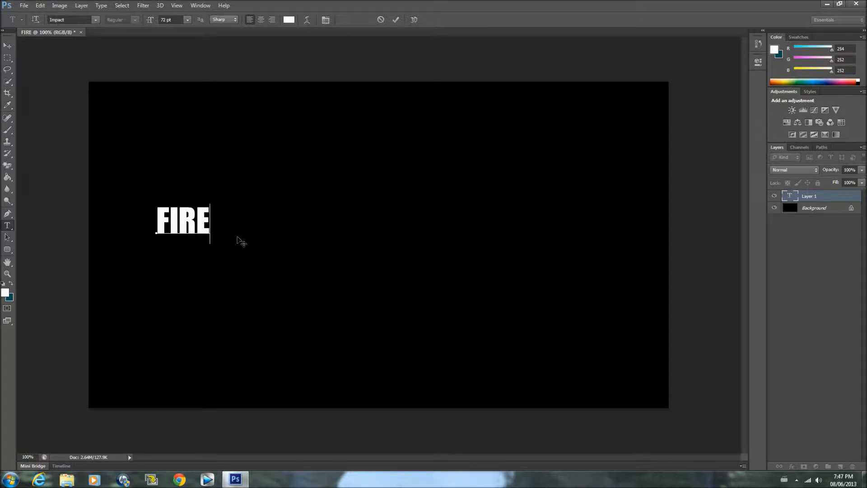
Enlarge the FIRE text to about 615% with Free Transform and place it near the middle of the canvas
click(43, 4)
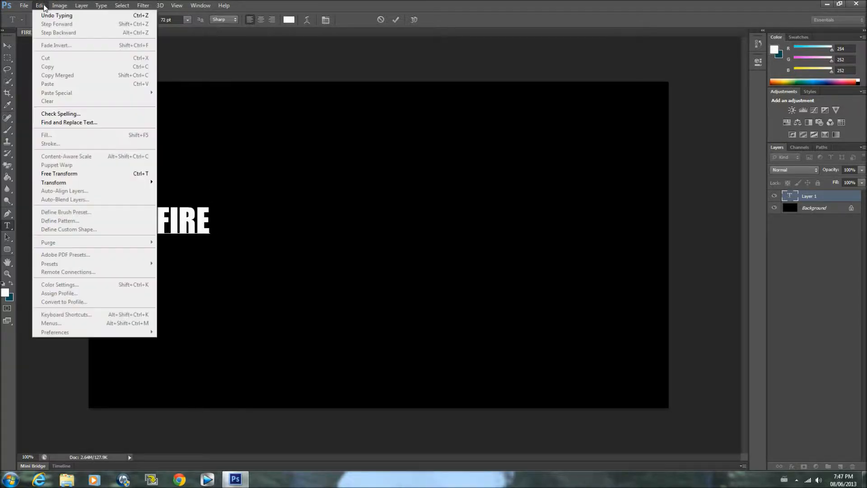
click(81, 175)
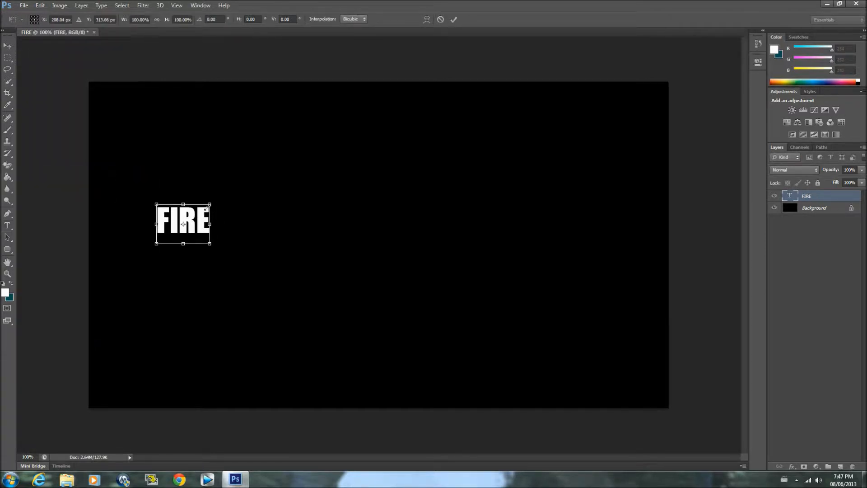
drag(210, 205, 397, 65)
drag(289, 143, 387, 235)
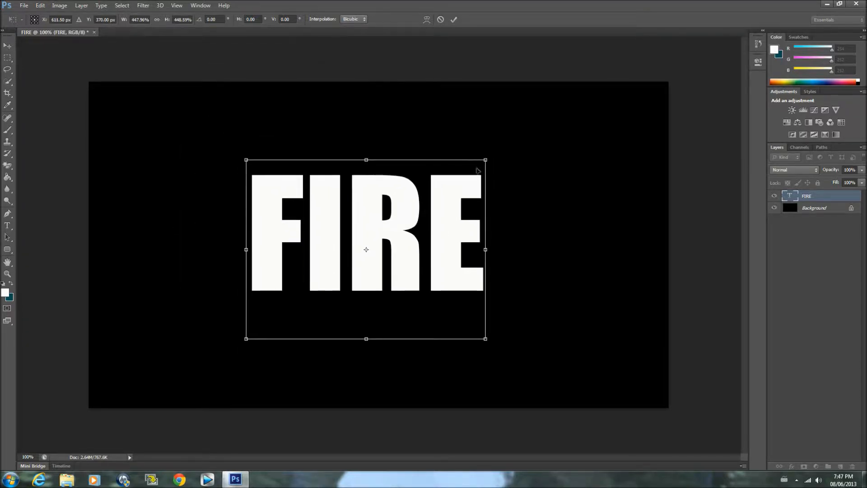
drag(485, 160, 524, 131)
drag(431, 206, 416, 216)
drag(511, 145, 548, 120)
drag(451, 181, 430, 204)
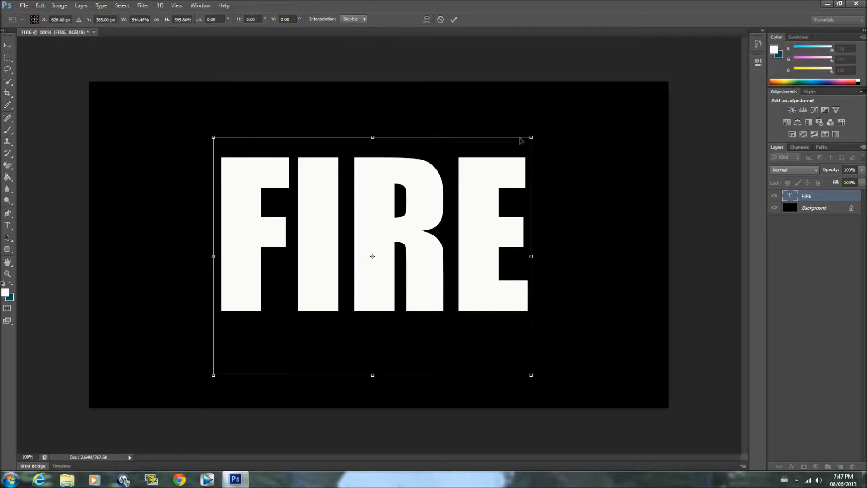
drag(533, 136, 538, 129)
drag(449, 188, 439, 203)
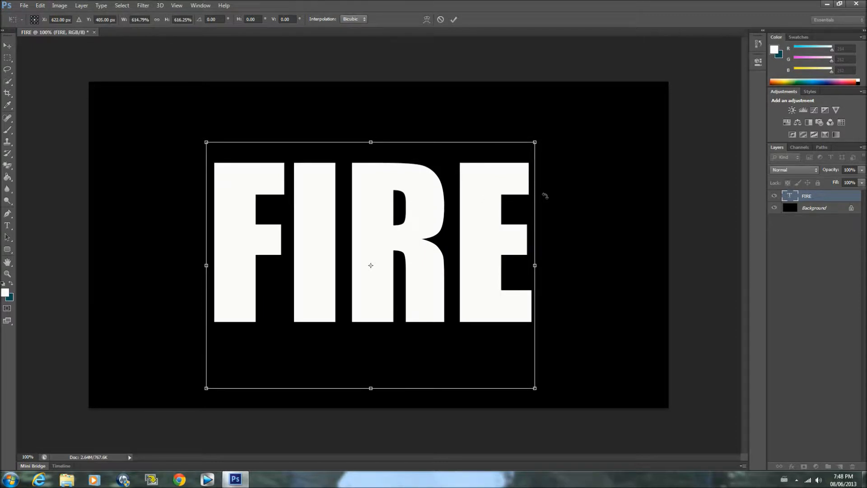
key(Return)
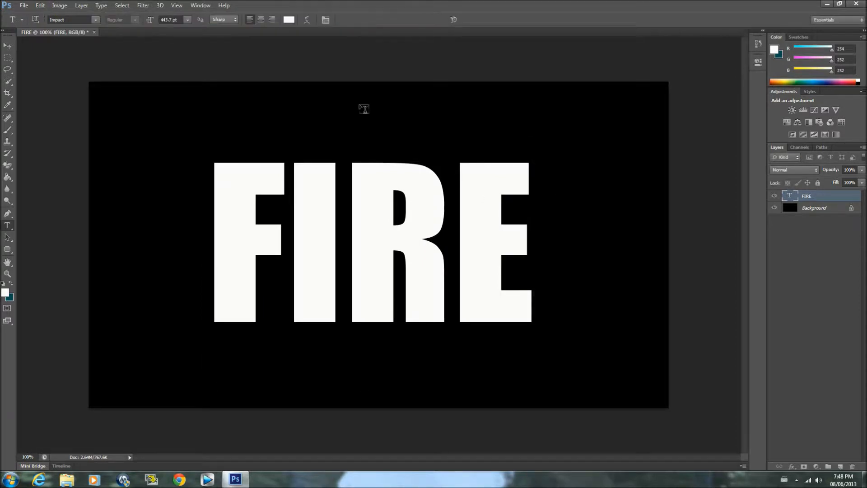
Centre the FIRE text vertically and horizontally on the canvas and reset the foreground and background colours to default
click(7, 46)
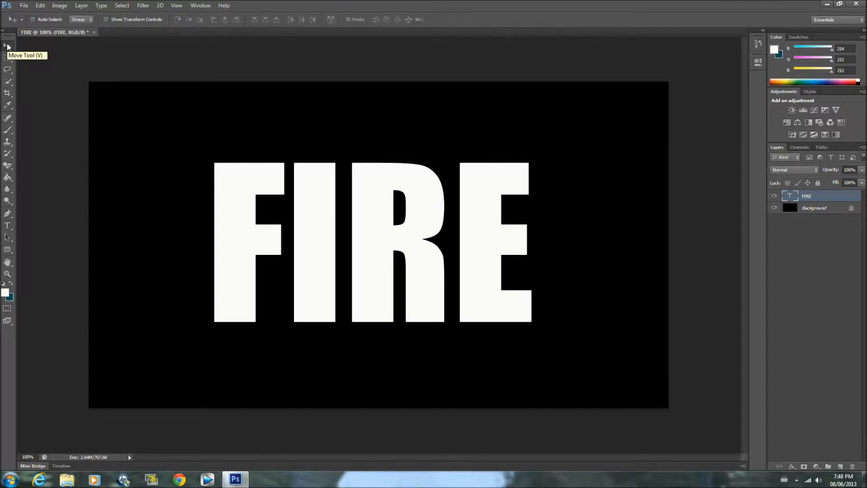
key(ctrl+a)
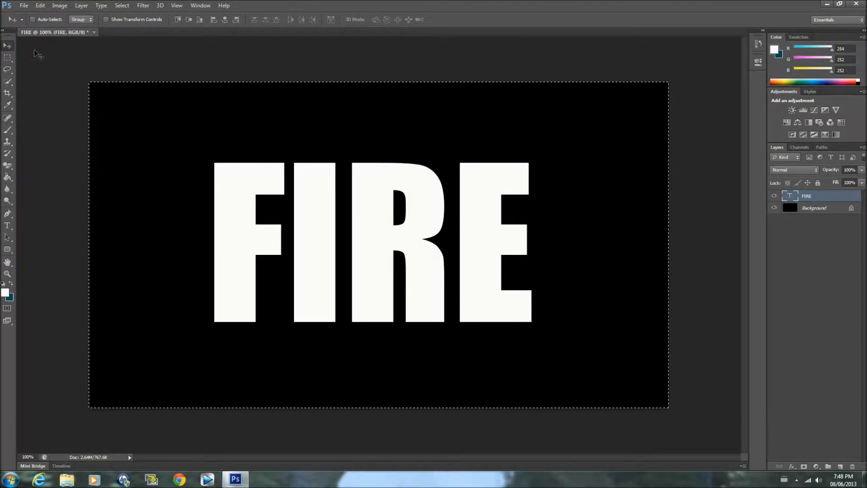
click(188, 19)
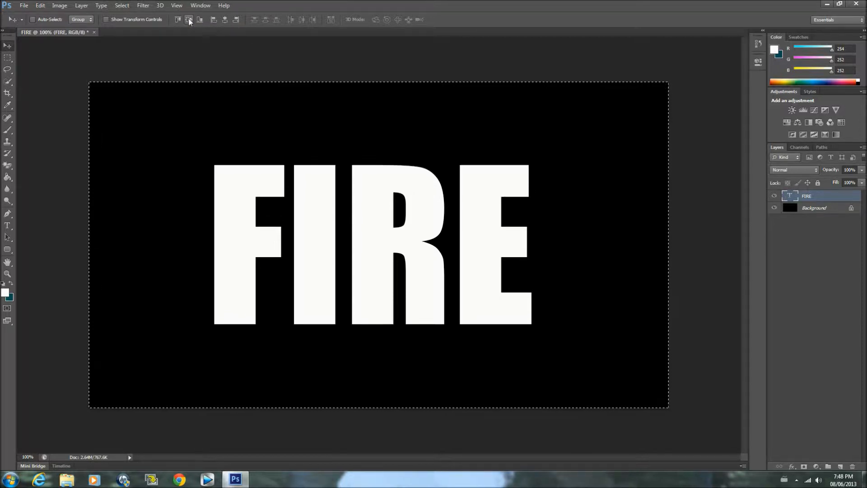
click(225, 20)
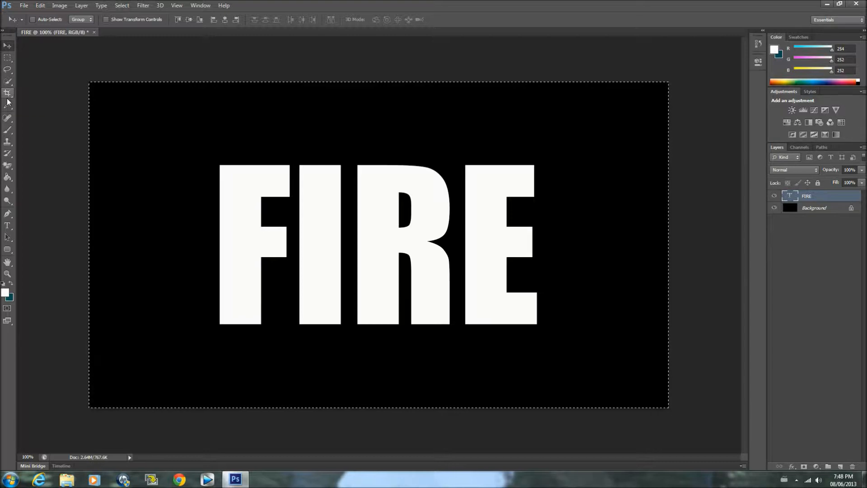
key(d)
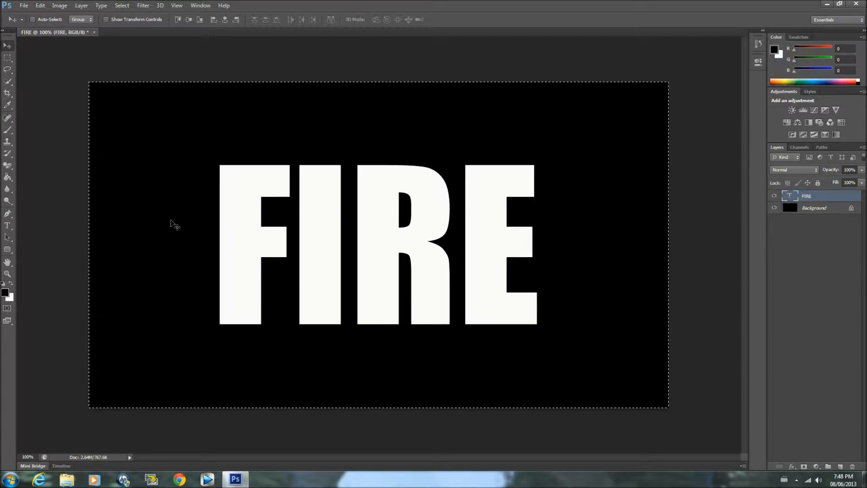
key(ctrl+d)
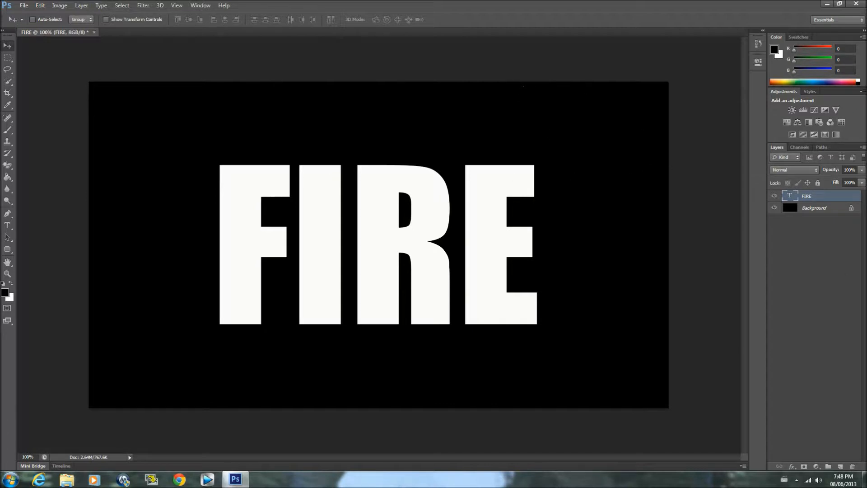
Rasterize the FIRE text layer
right_click(845, 198)
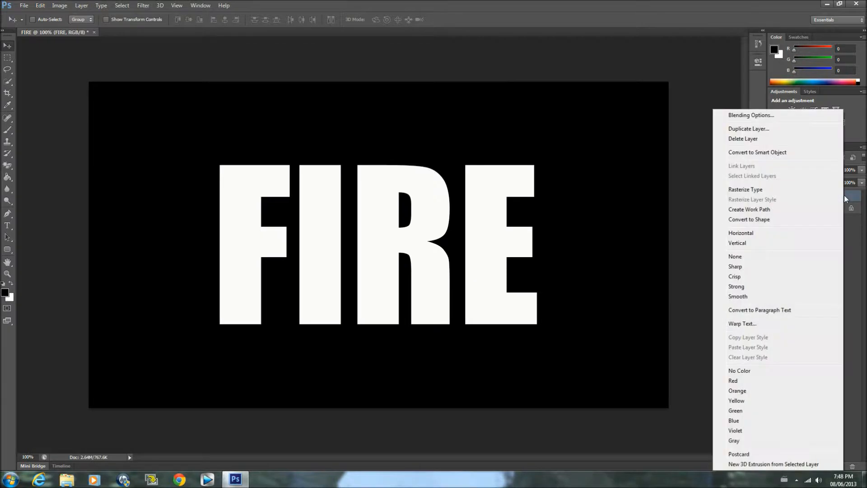
click(753, 191)
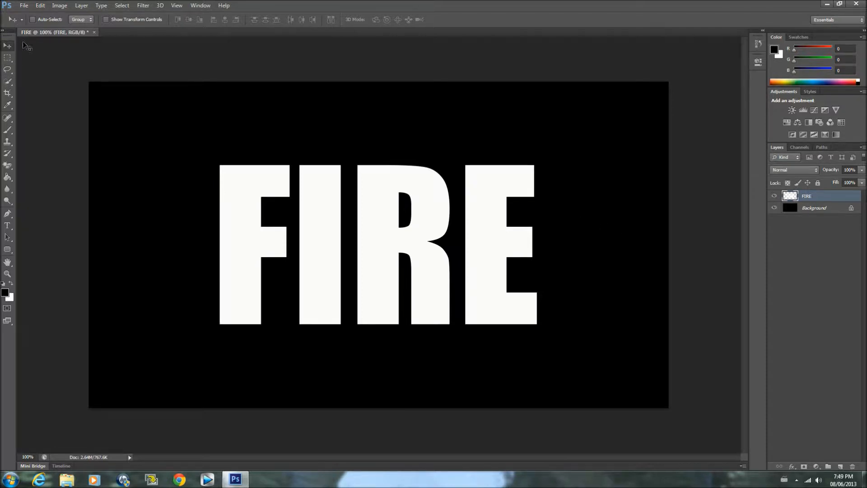
Copy the letter F to its own layer from a rectangular marquee selection and name that layer F
click(6, 59)
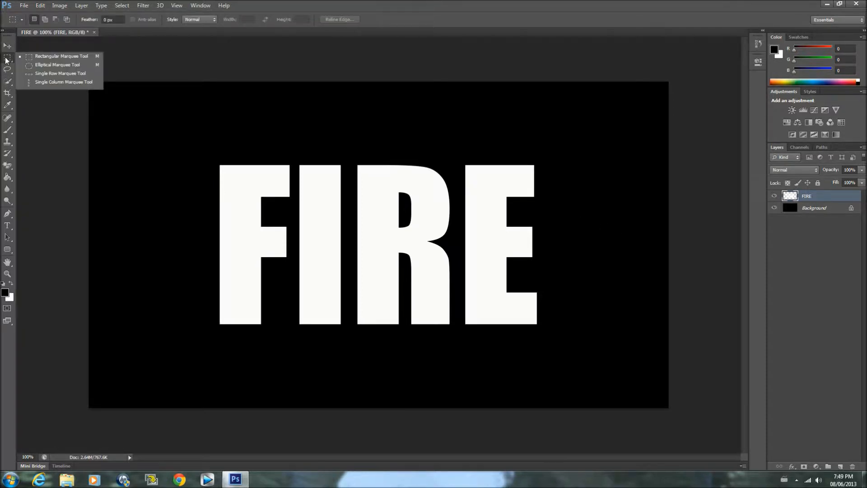
click(44, 56)
drag(194, 134, 293, 347)
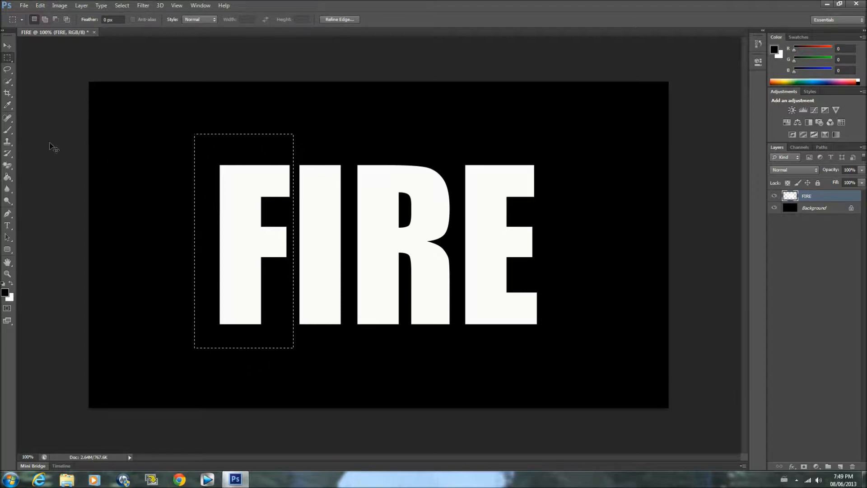
key(ctrl+j)
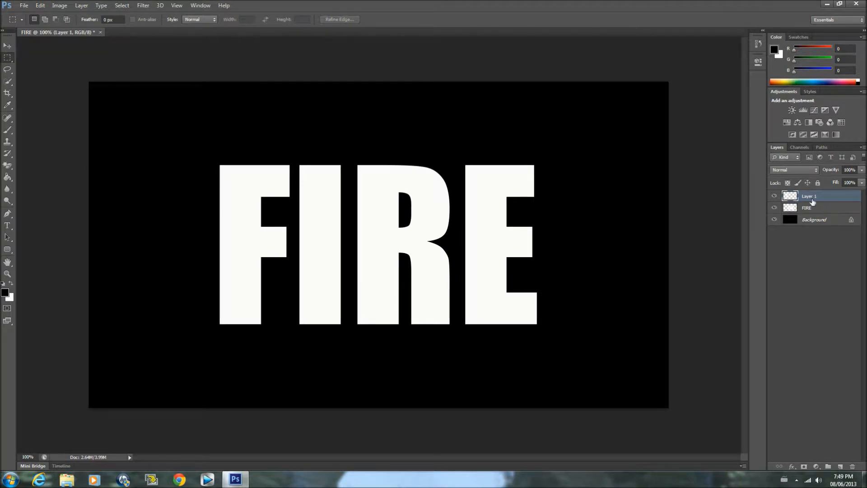
double_click(816, 201)
key(BackSpace)
key(Return)
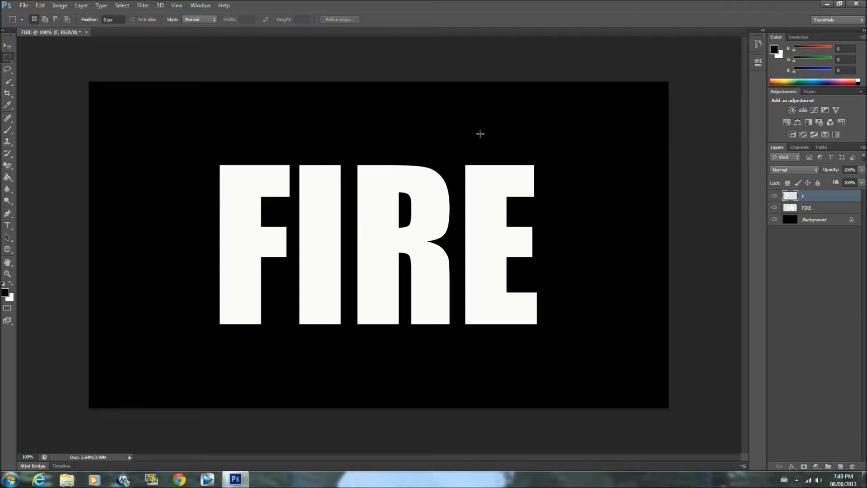
Copy the letter I from the FIRE layer to its own layer with a rectangular marquee selection and name that layer I
click(814, 211)
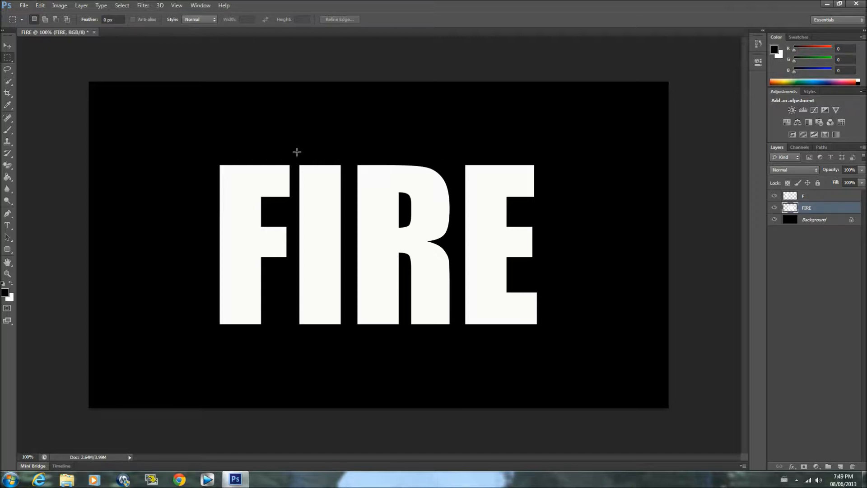
drag(273, 149, 351, 351)
key(ctrl+j)
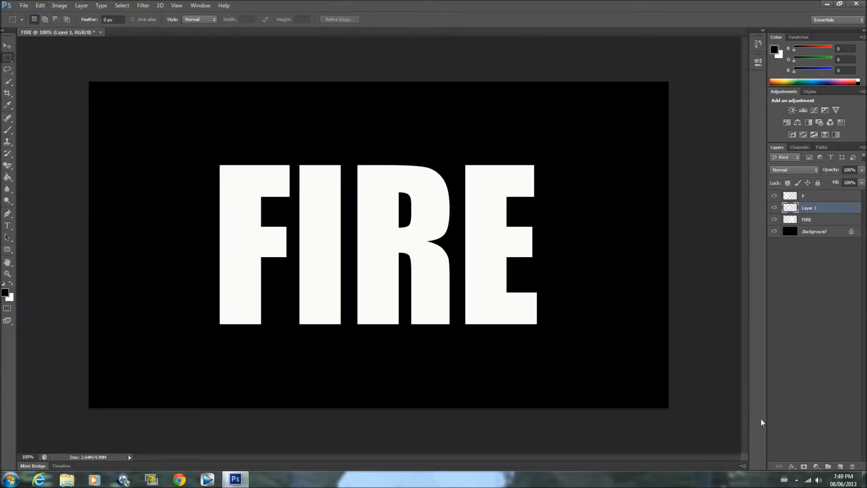
double_click(817, 207)
text(I)
key(Return)
click(774, 197)
click(774, 197)
click(774, 207)
click(774, 208)
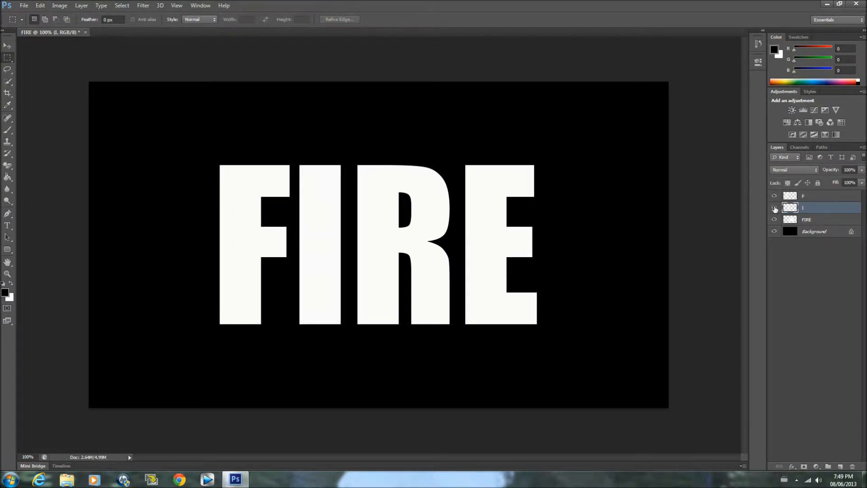
Copy the letter R from the FIRE layer to its own layer with a rectangular marquee selection and name that layer R
click(813, 220)
drag(352, 156, 457, 363)
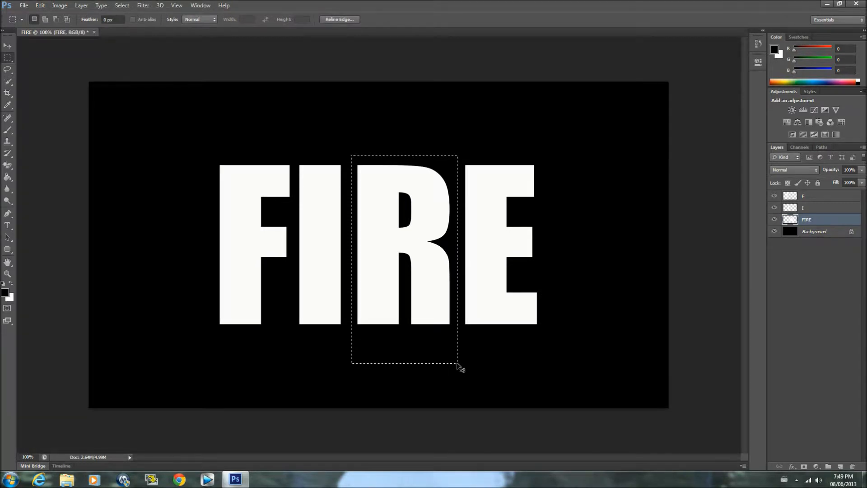
key(ctrl+j)
double_click(818, 220)
key(BackSpace)
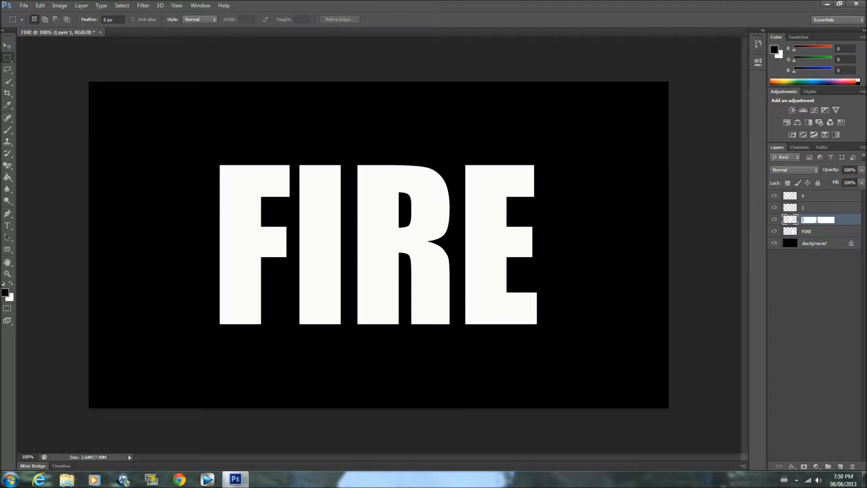
key(Return)
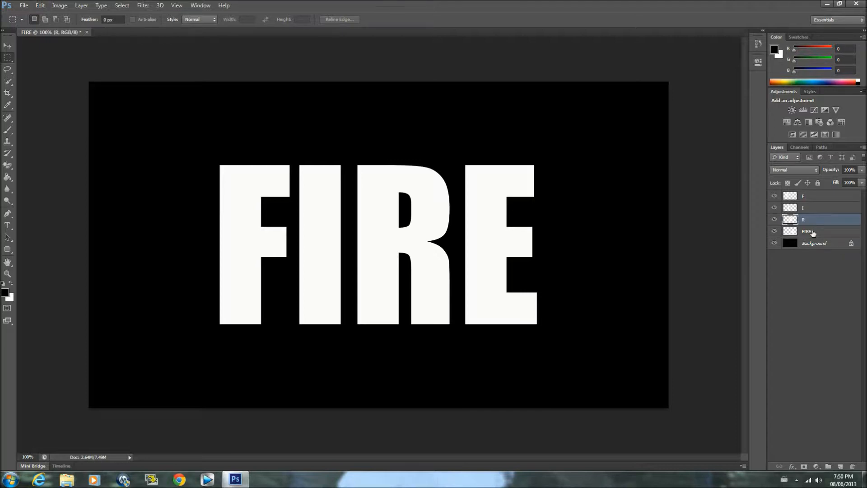
Rename the FIRE layer as E and check the separated letters by hiding and showing their layers
double_click(812, 233)
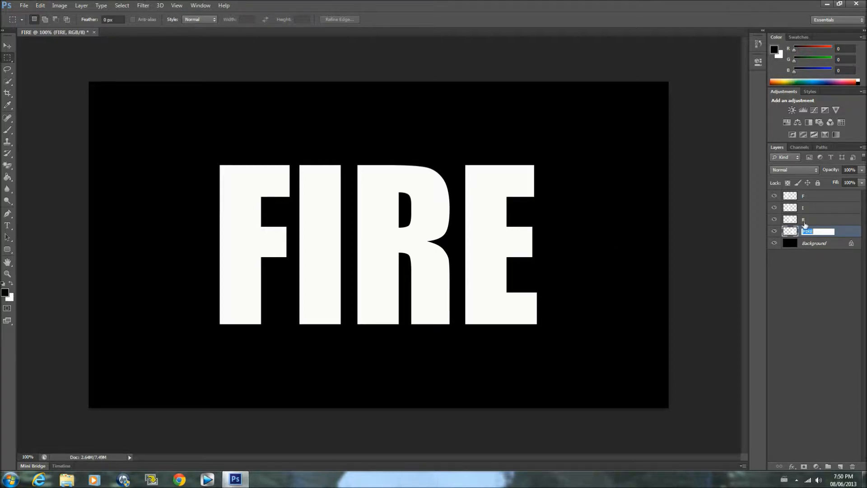
key(BackSpace)
text(E)
key(Return)
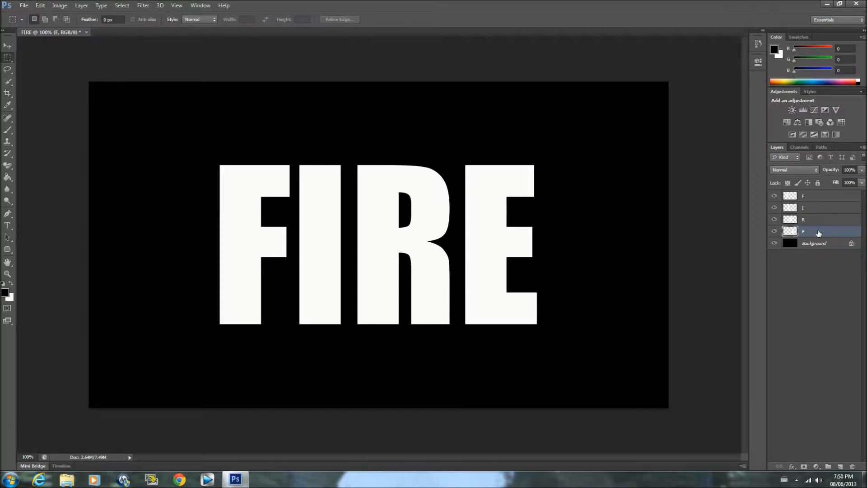
click(775, 196)
click(774, 207)
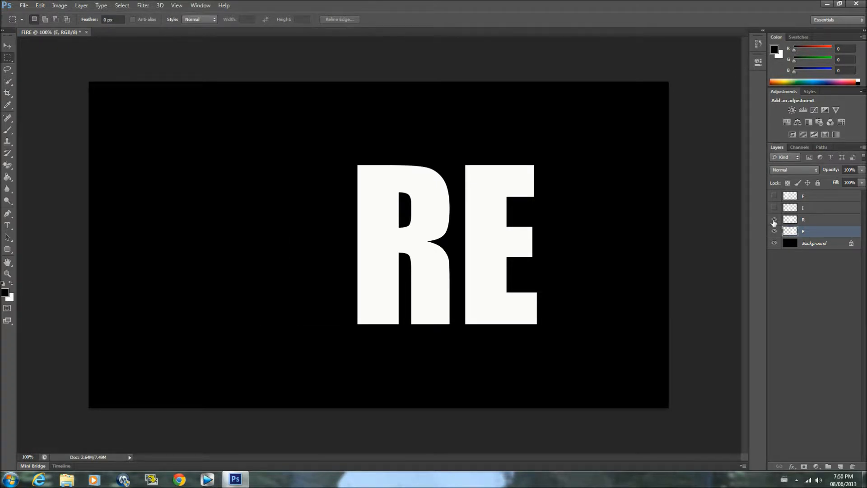
click(774, 219)
drag(774, 232, 772, 193)
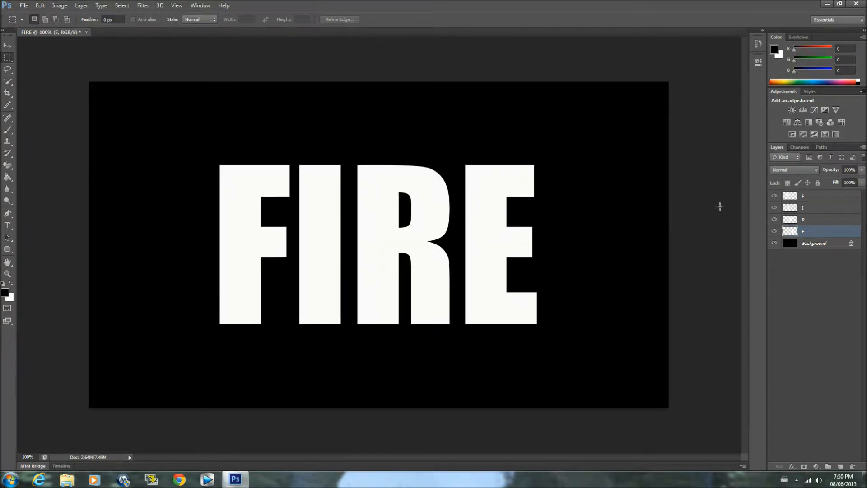
Add a Drop Shadow to the F layer with Normal blend mode and the red colour ff0000
click(831, 198)
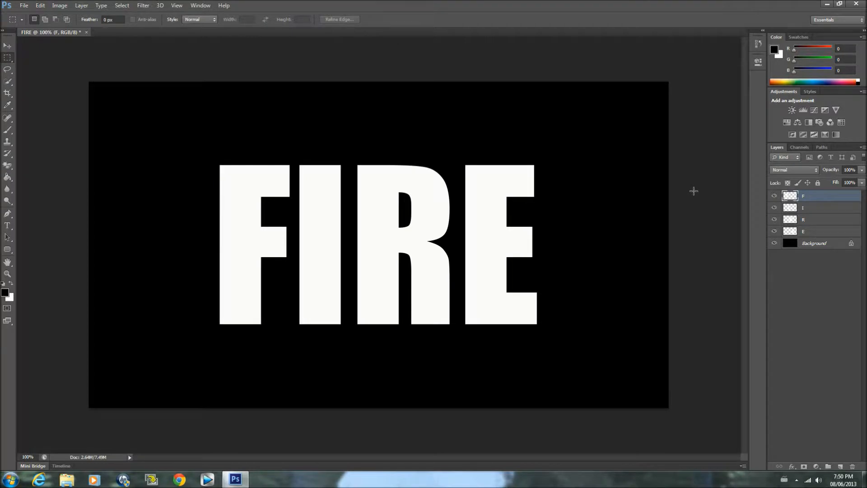
double_click(846, 197)
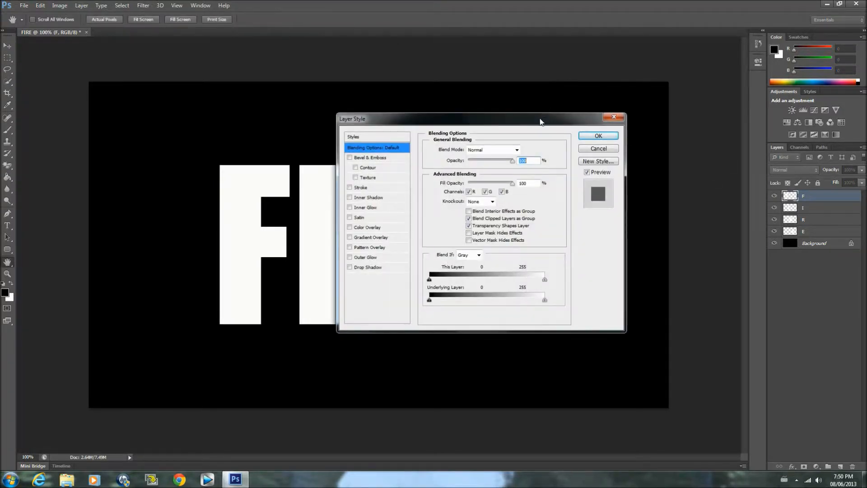
drag(537, 120, 526, 124)
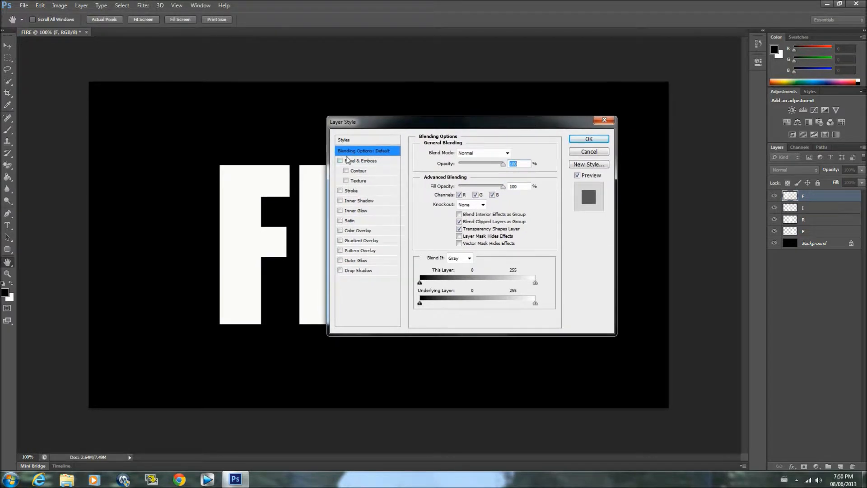
click(340, 270)
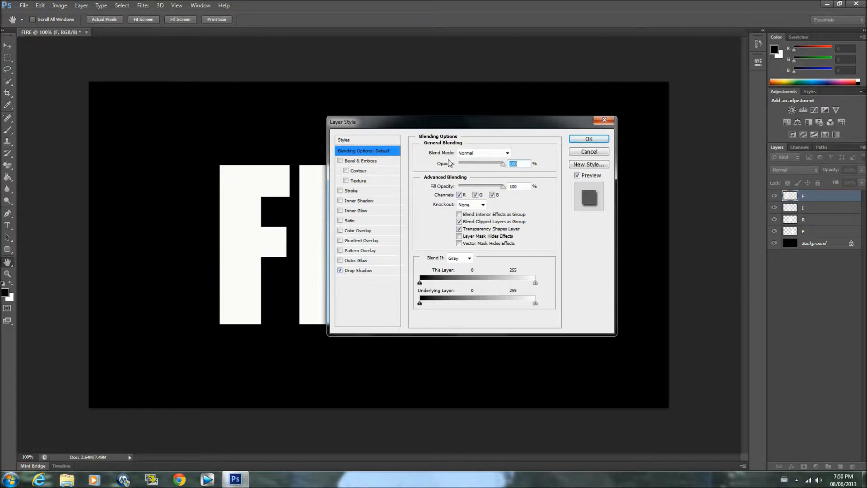
click(350, 273)
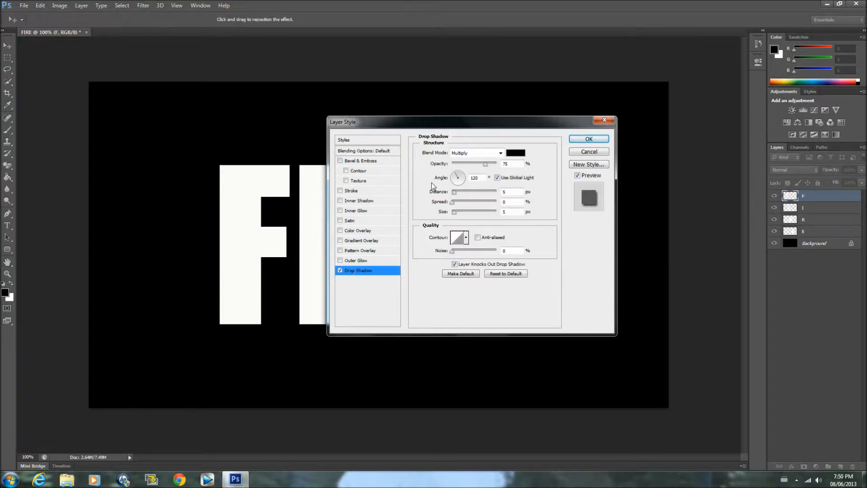
click(499, 154)
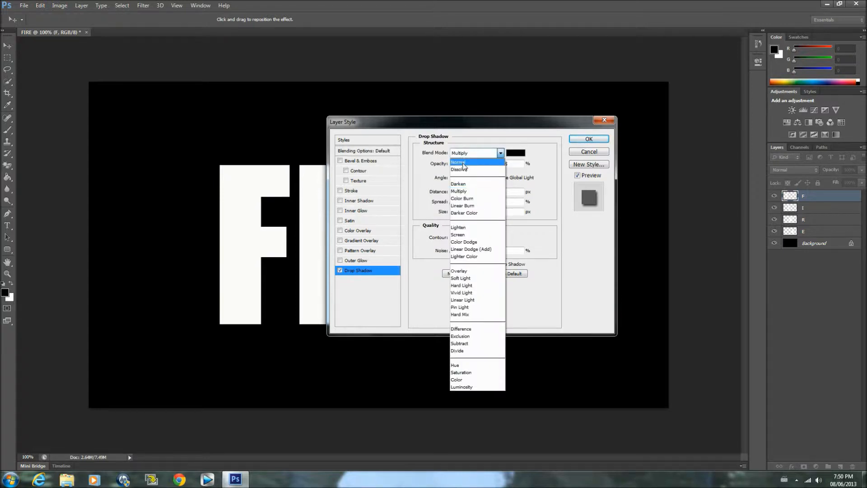
click(458, 161)
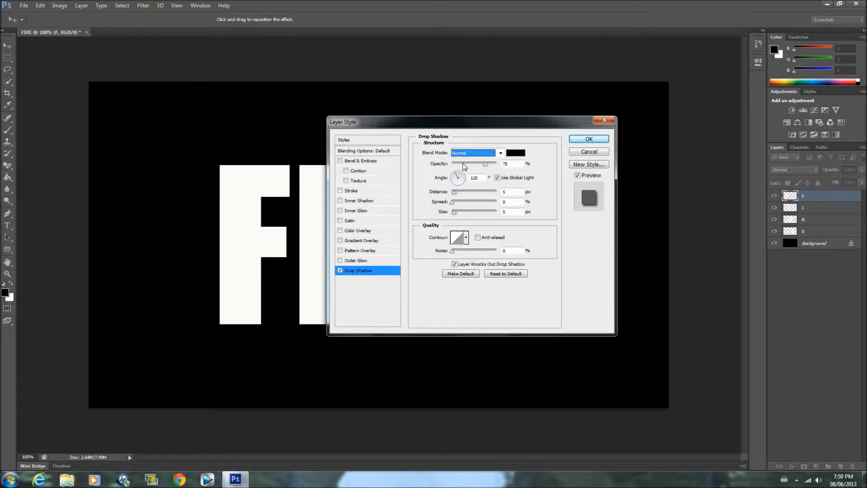
click(521, 155)
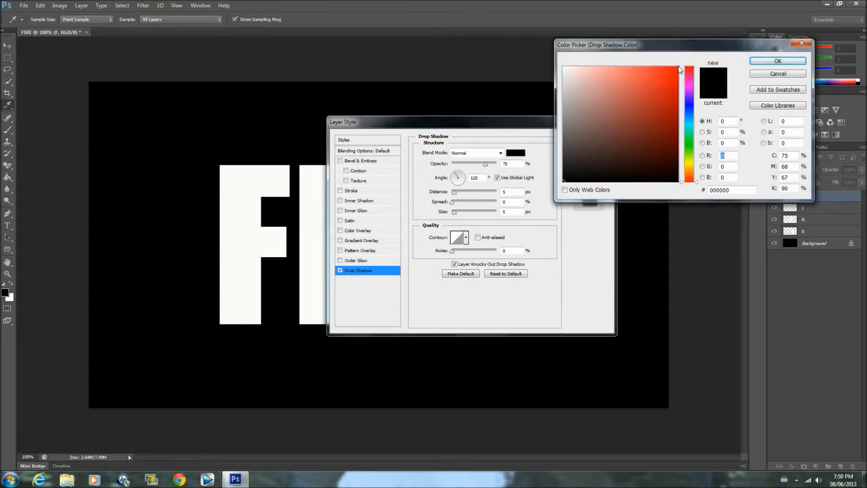
click(678, 66)
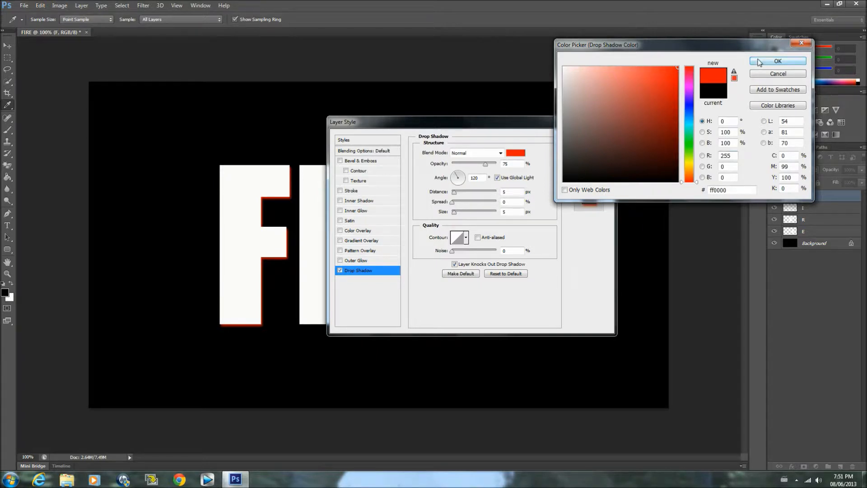
click(777, 61)
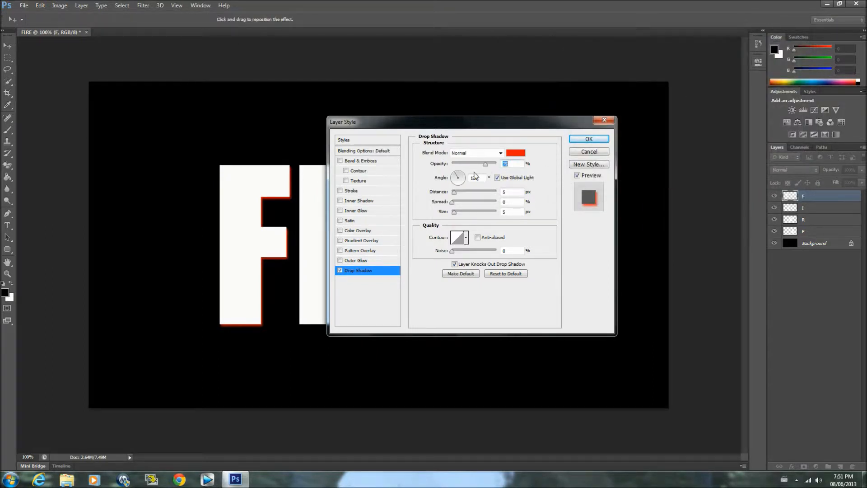
Set the F layer's drop shadow to 81% opacity, 0 px distance, 20% spread and 12 px size
click(513, 164)
key(BackSpace)
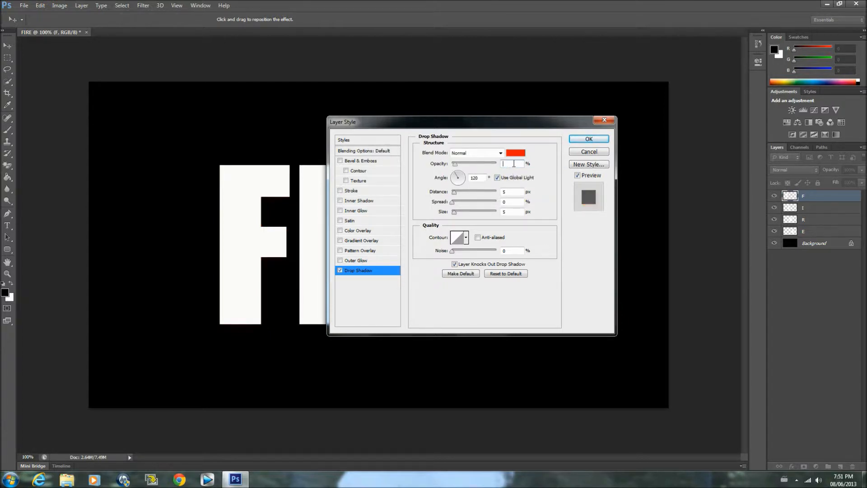
text(81)
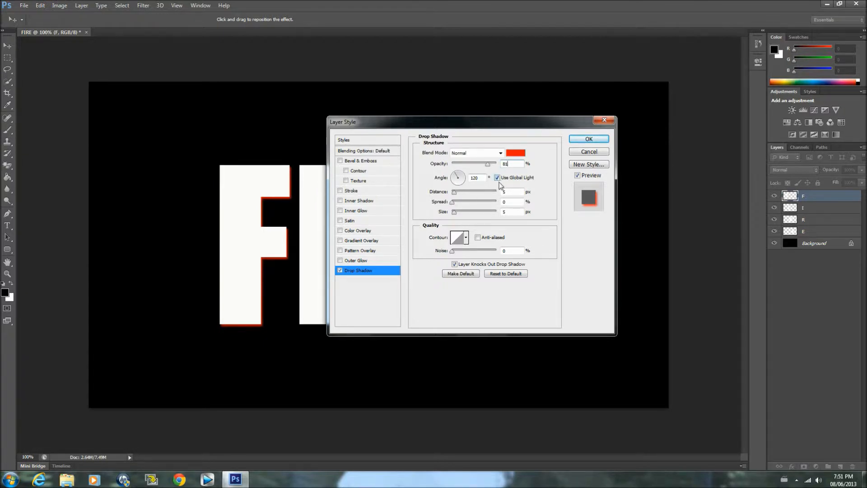
double_click(504, 191)
text(0)
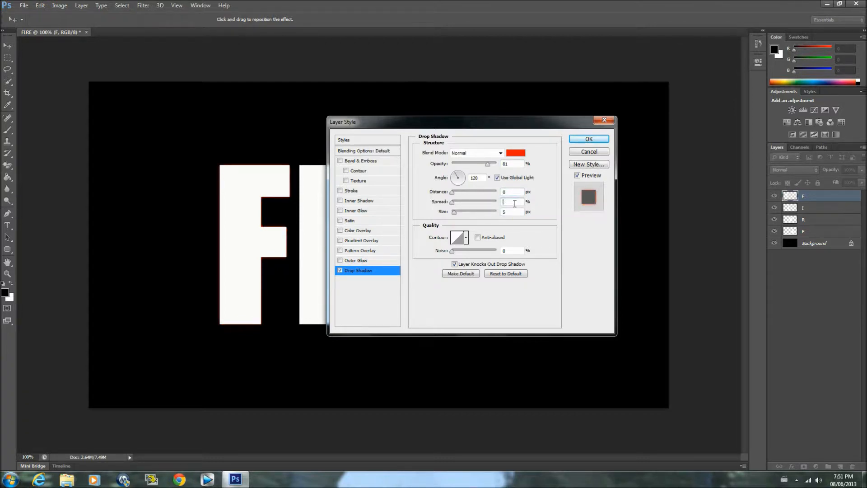
text(20)
click(517, 212)
key(BackSpace)
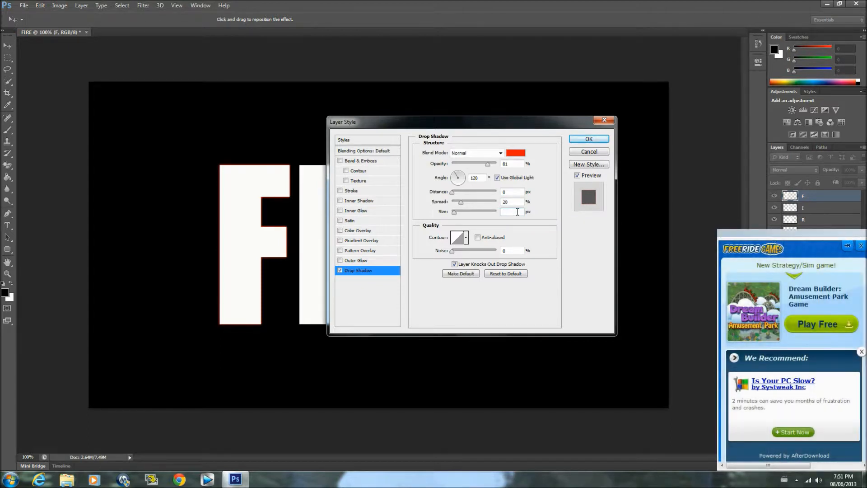
text(12)
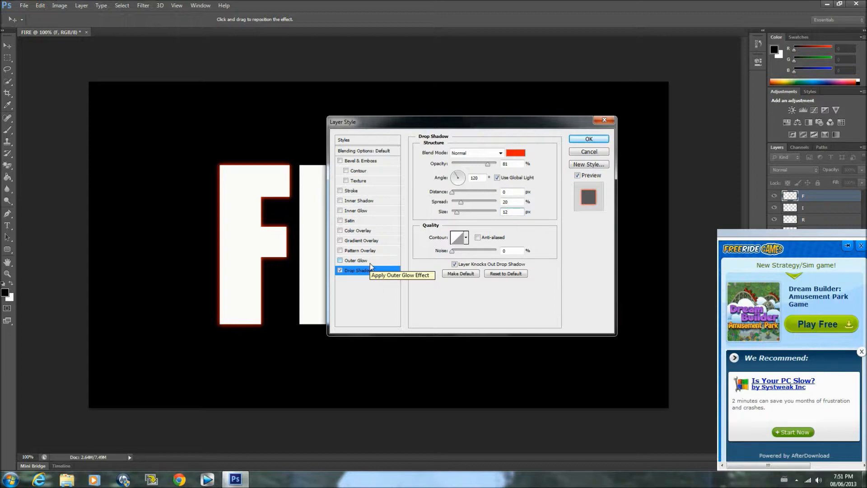
Add a Color Overlay to the F layer in the orange colour cc6600
click(340, 230)
click(352, 231)
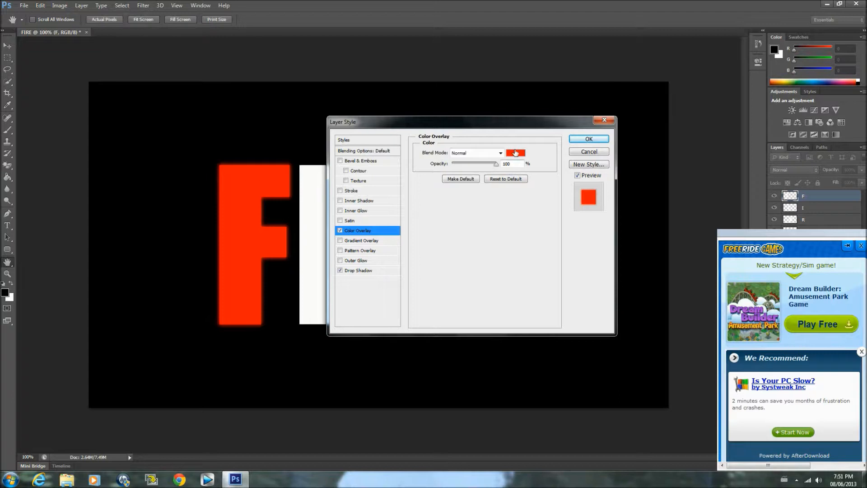
click(515, 152)
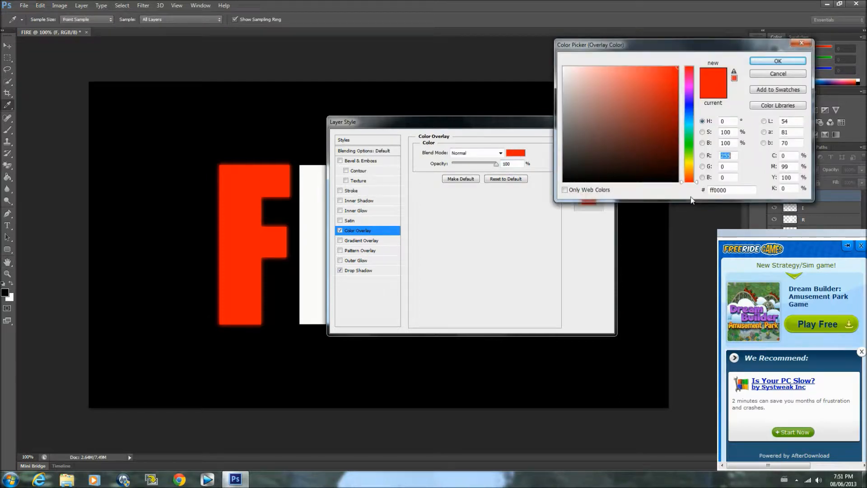
click(720, 190)
key(BackSpace)
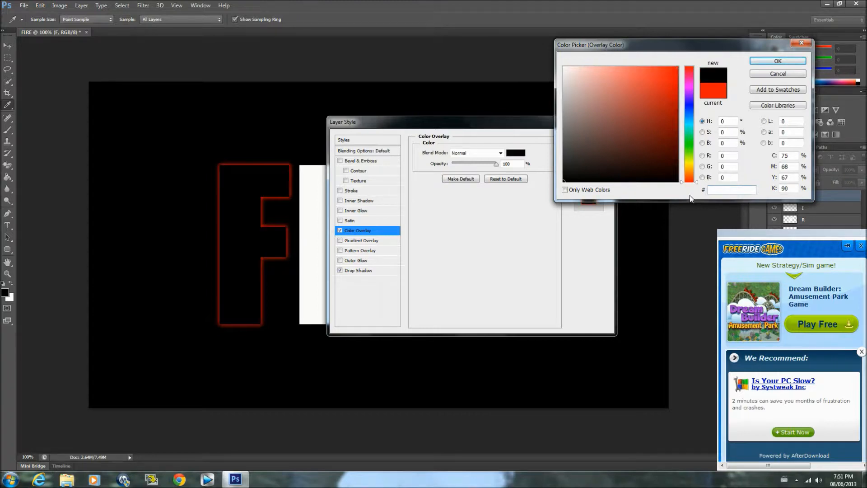
text(CC)
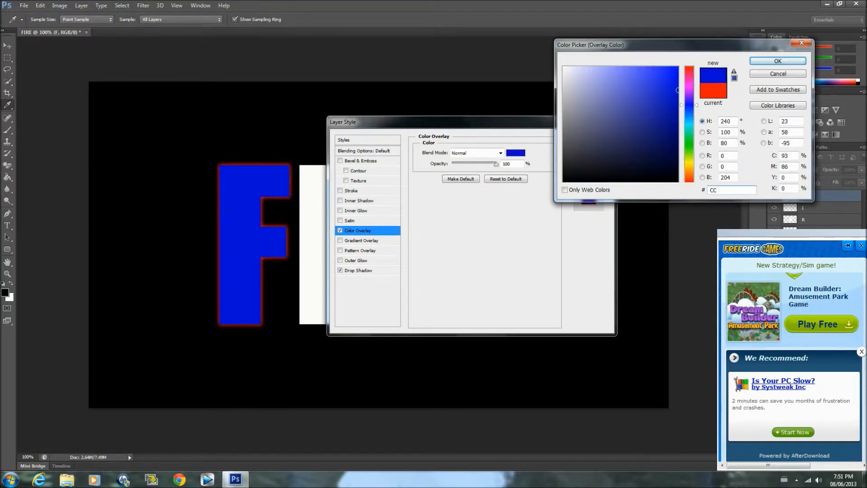
key(BackSpace)
key(BackSpace)
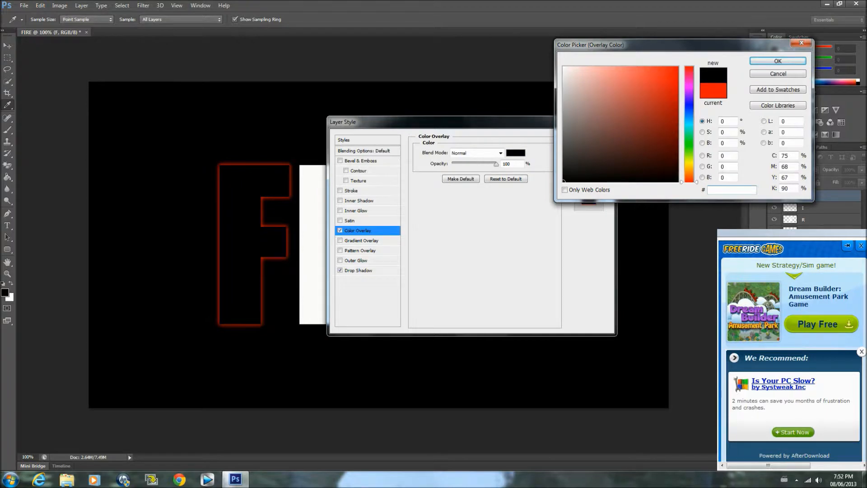
text(cc6)
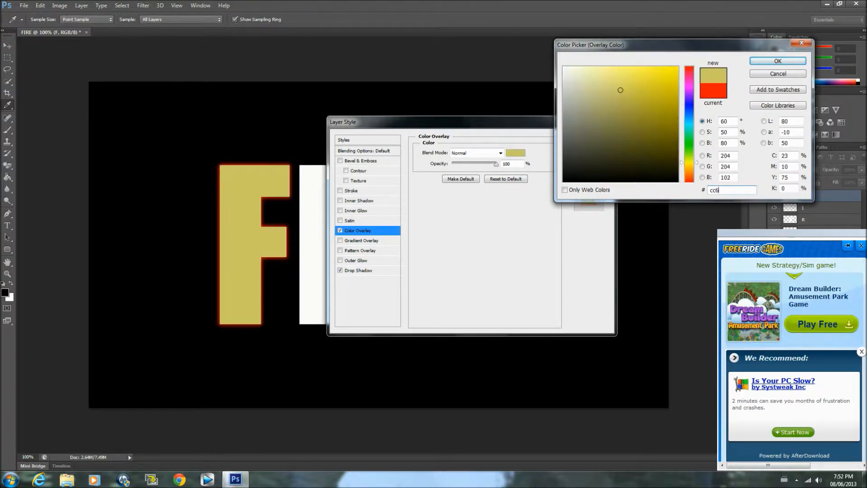
text(600)
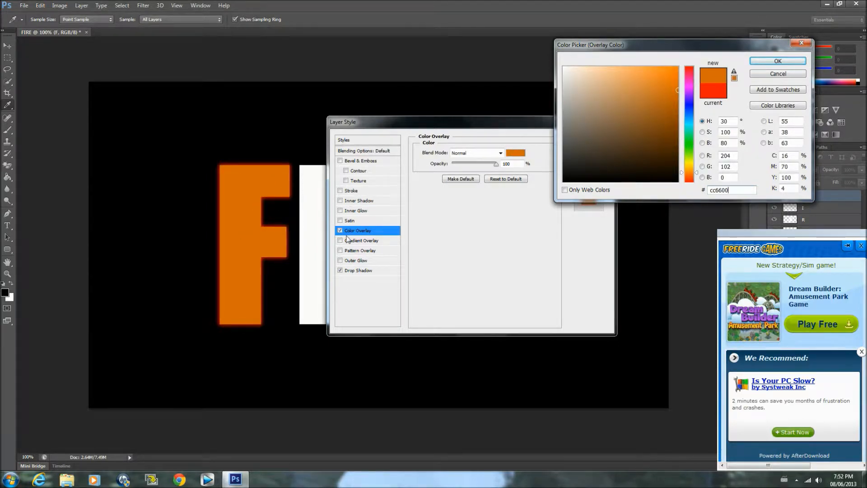
click(796, 63)
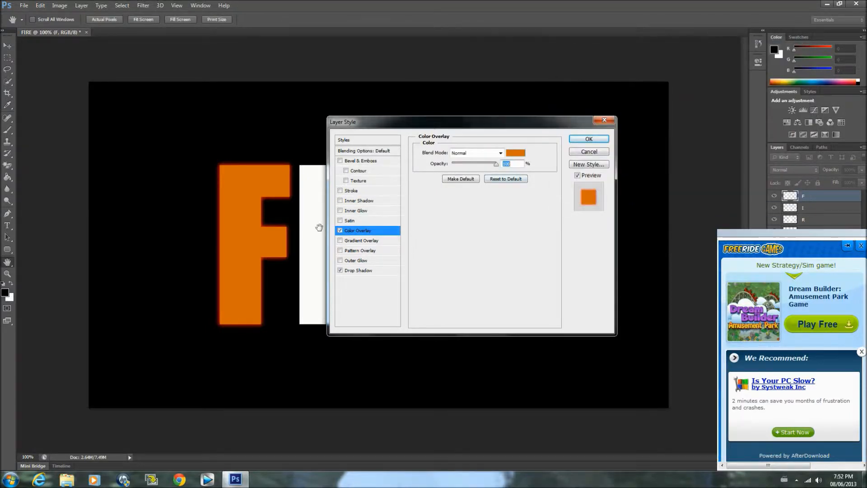
Add a Satin effect to the F layer with Multiply blend mode and the brown colour 582900
click(340, 221)
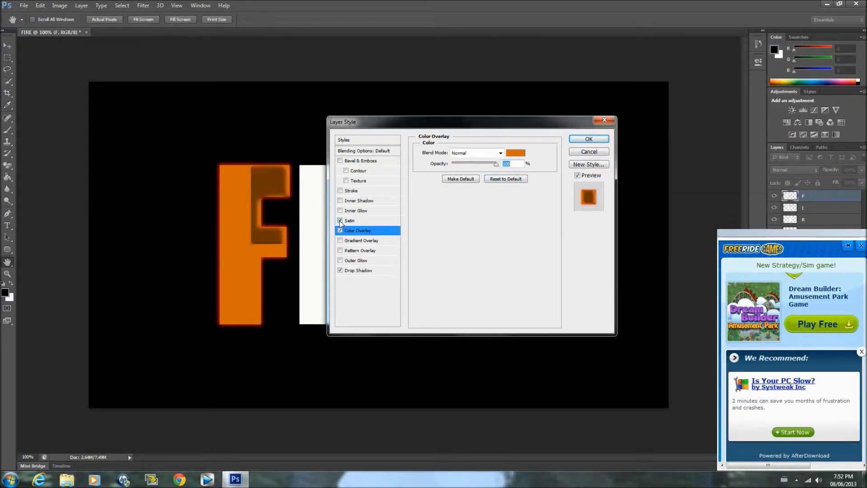
click(350, 221)
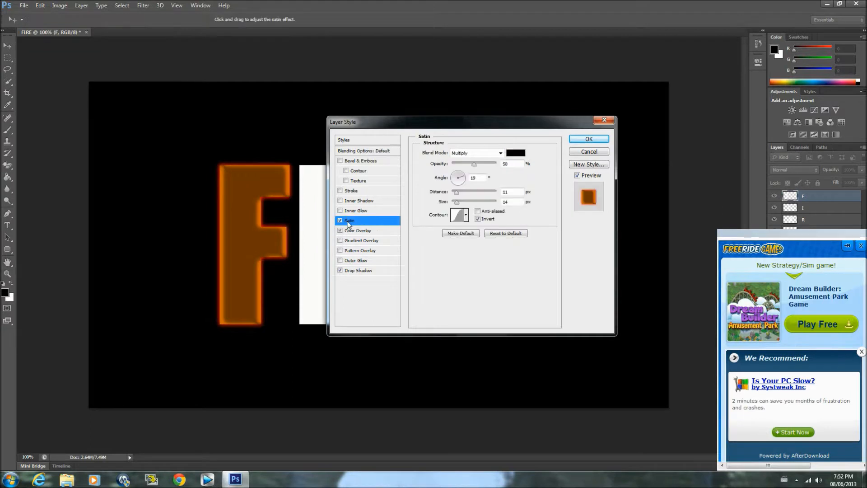
click(501, 155)
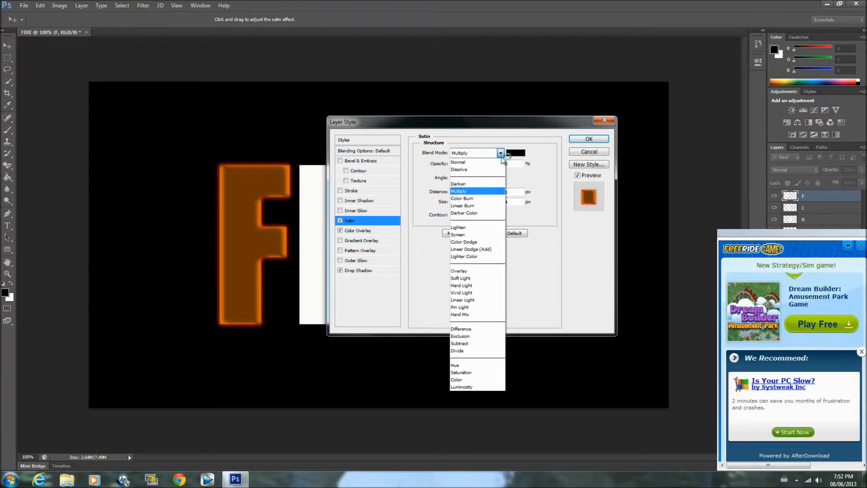
click(464, 196)
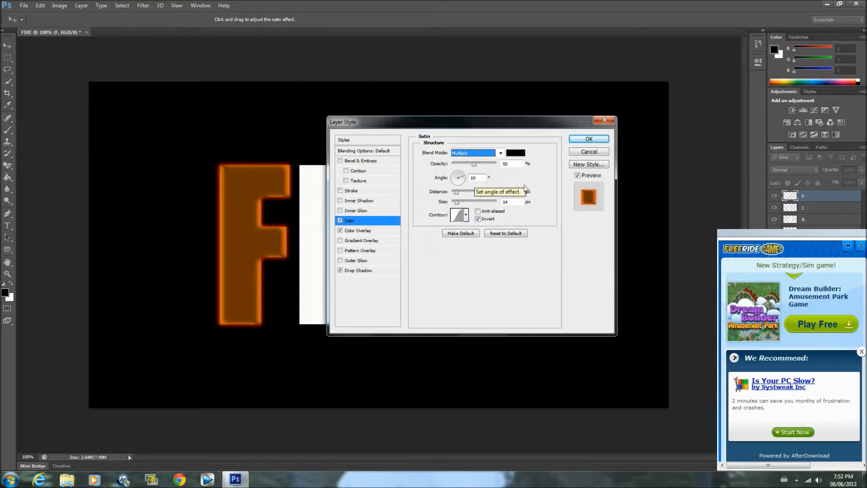
click(514, 155)
drag(738, 191, 687, 199)
key(BackSpace)
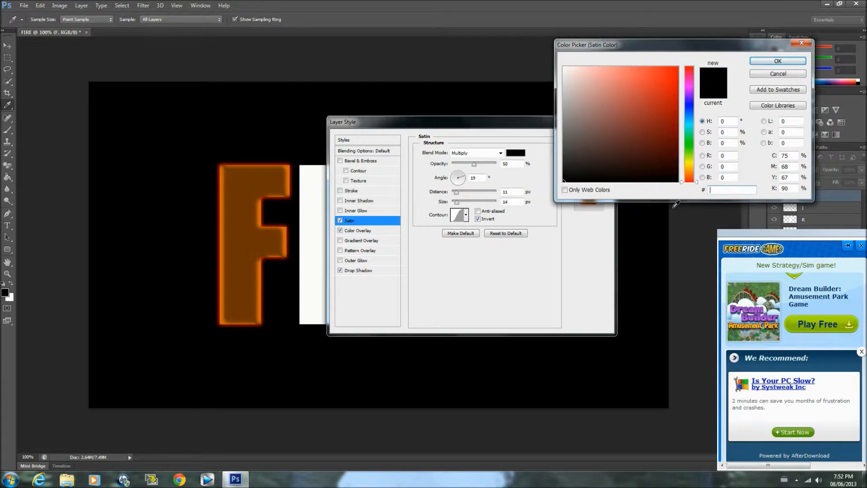
text(58)
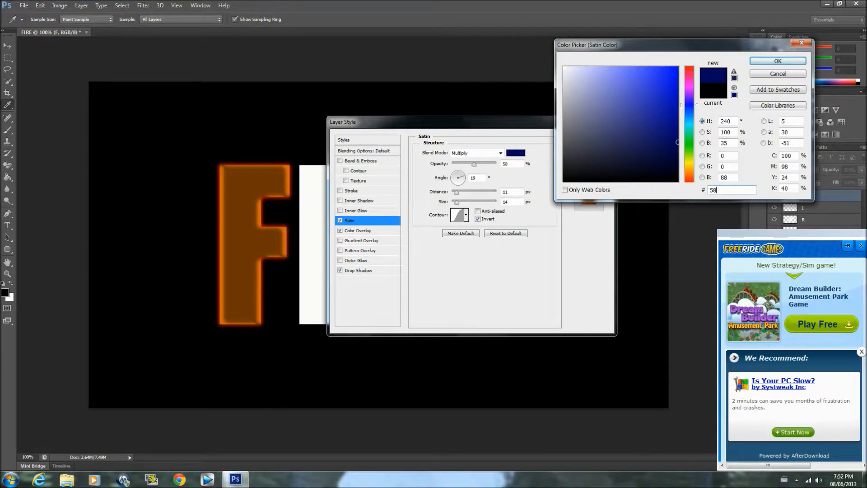
text(2900)
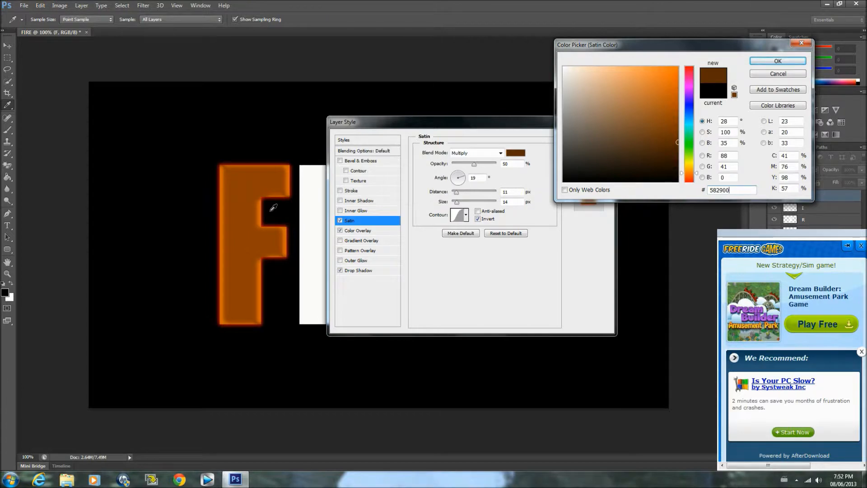
click(776, 60)
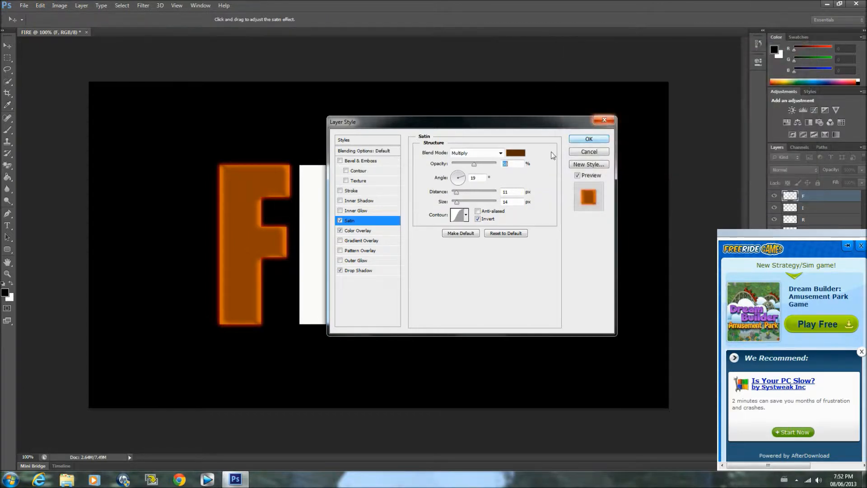
Set the F layer's satin distance to 25 px and its size to 105 px
click(514, 192)
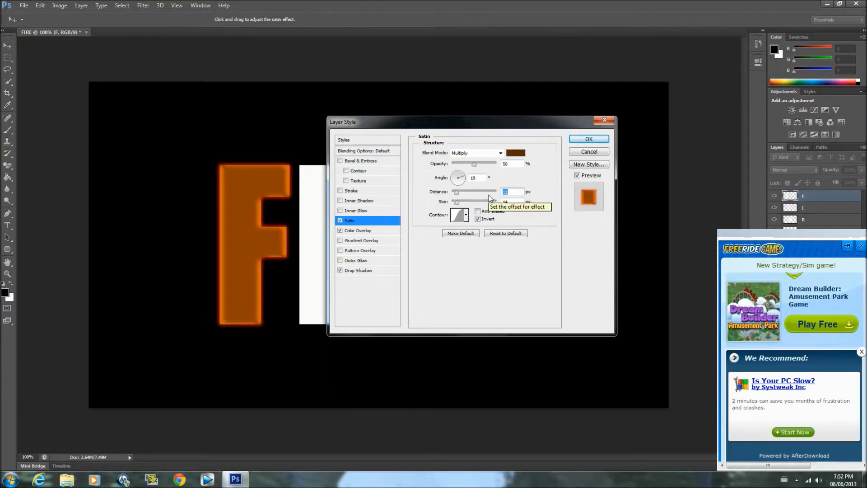
key(BackSpace)
text(25)
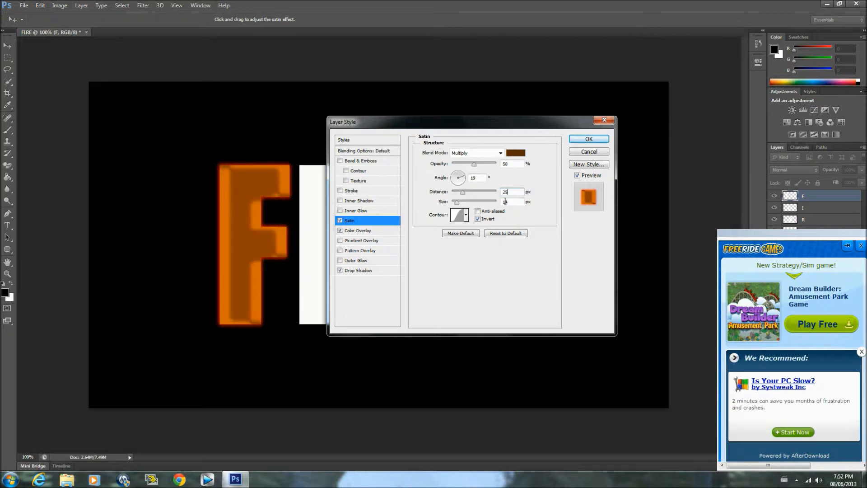
click(515, 202)
key(BackSpace)
key(BackSpace)
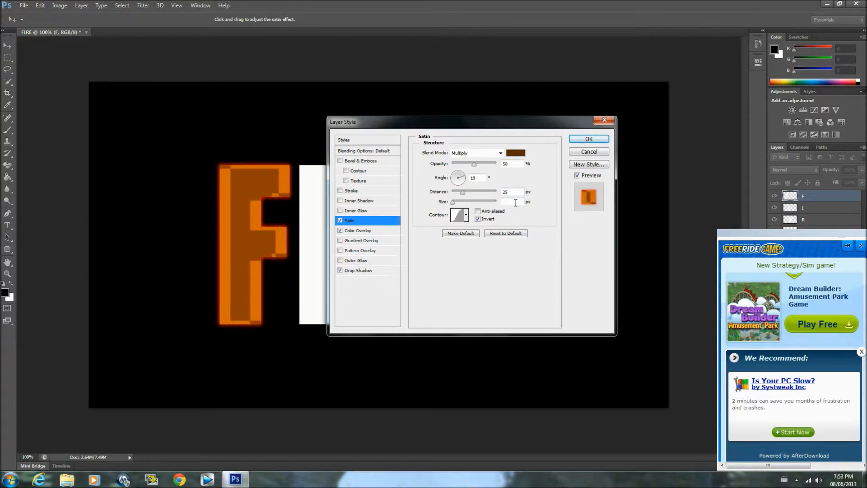
text(105)
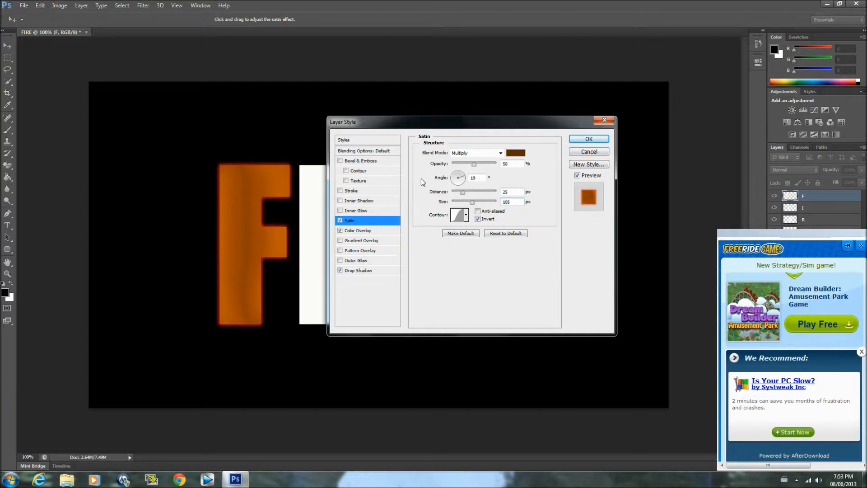
Add an Inner Shadow to the F layer with Color Dodge blend mode and 100% opacity
click(340, 201)
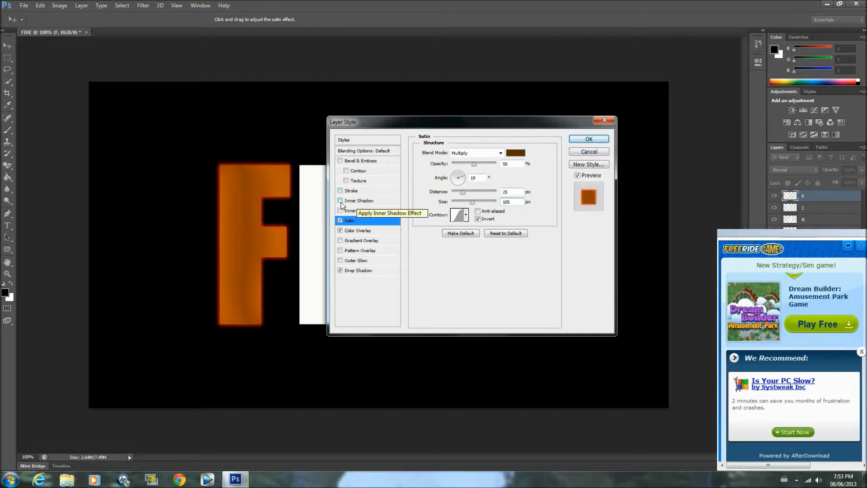
click(352, 201)
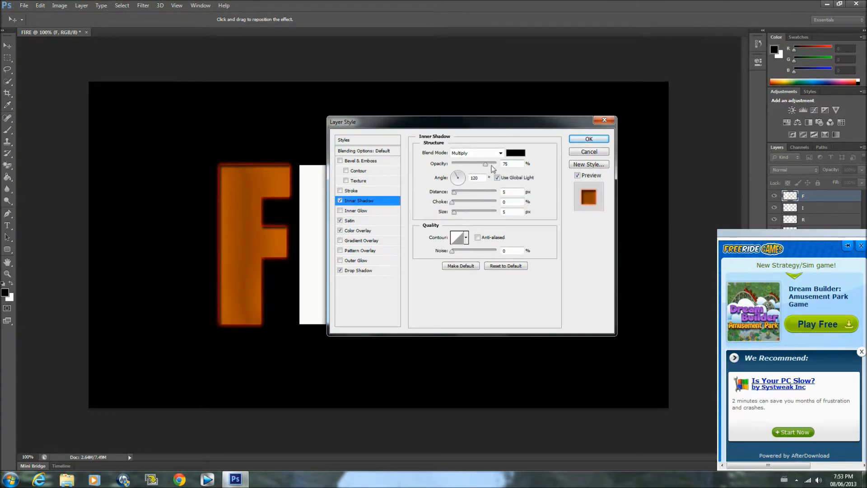
click(501, 153)
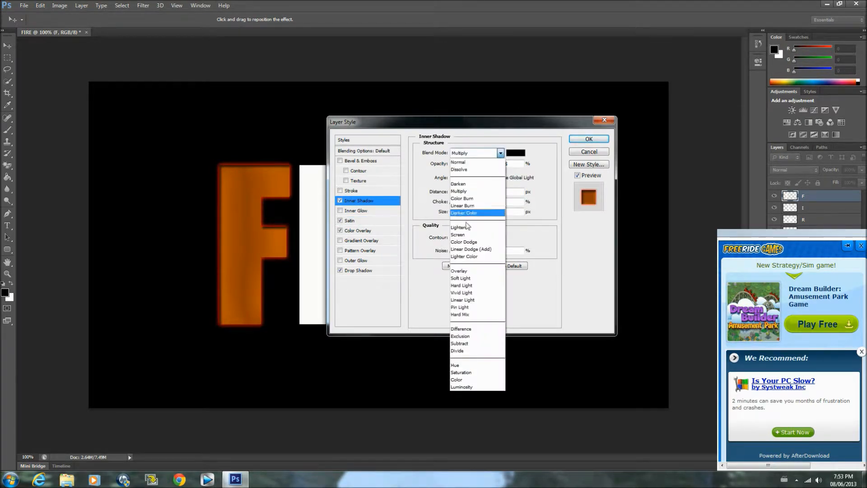
click(472, 242)
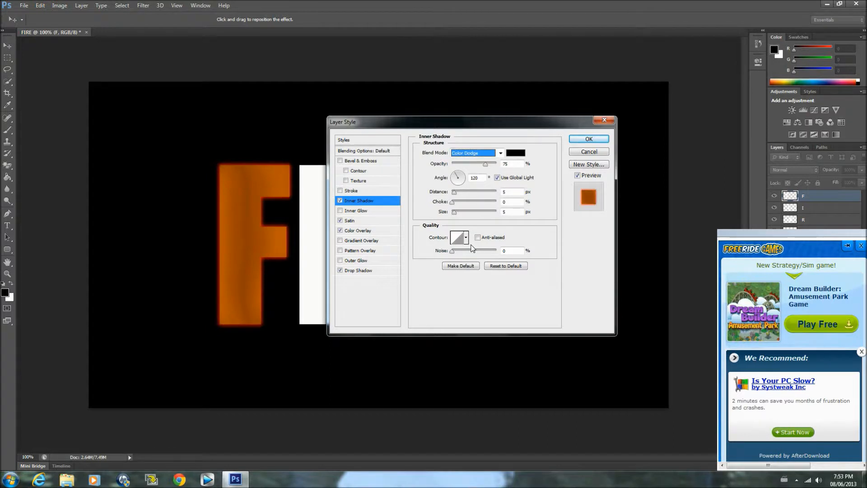
drag(485, 164, 497, 165)
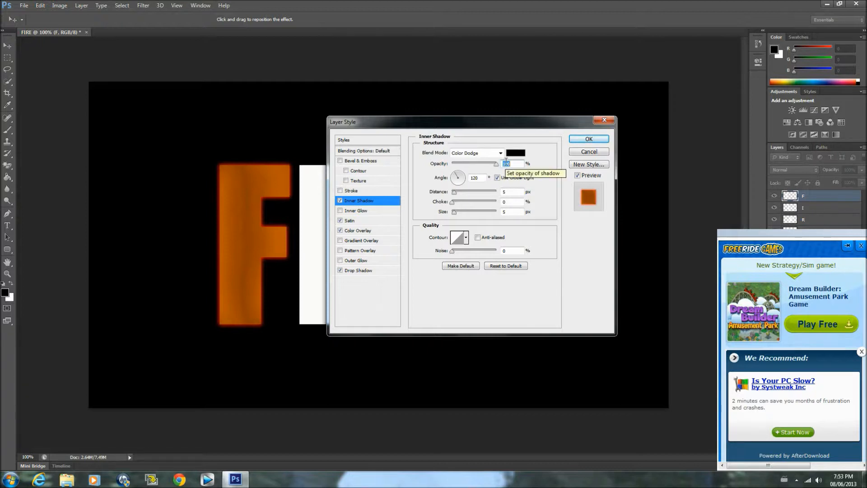
Set the F layer's inner shadow colour to the yellow-orange ffb900
click(515, 153)
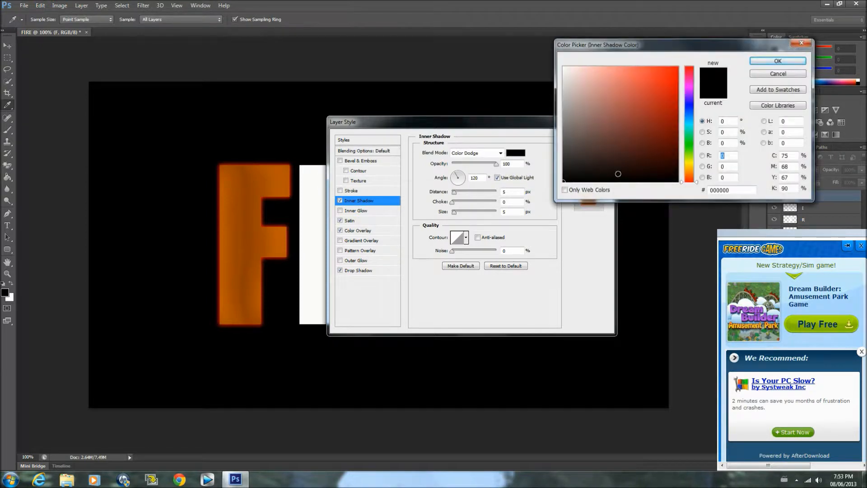
drag(741, 189, 670, 195)
key(BackSpace)
text(ffb)
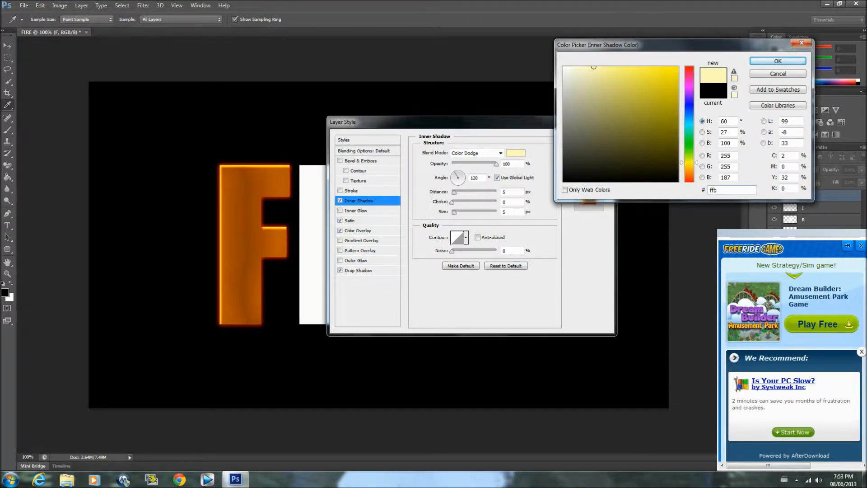
text(900)
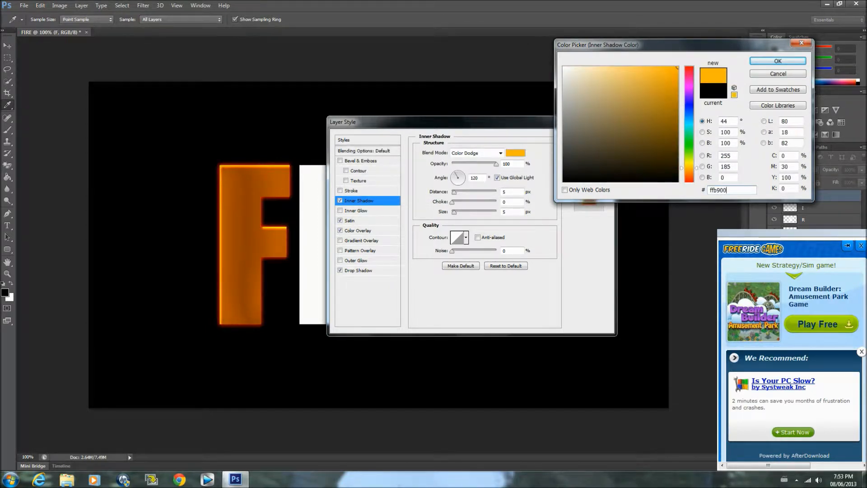
click(775, 62)
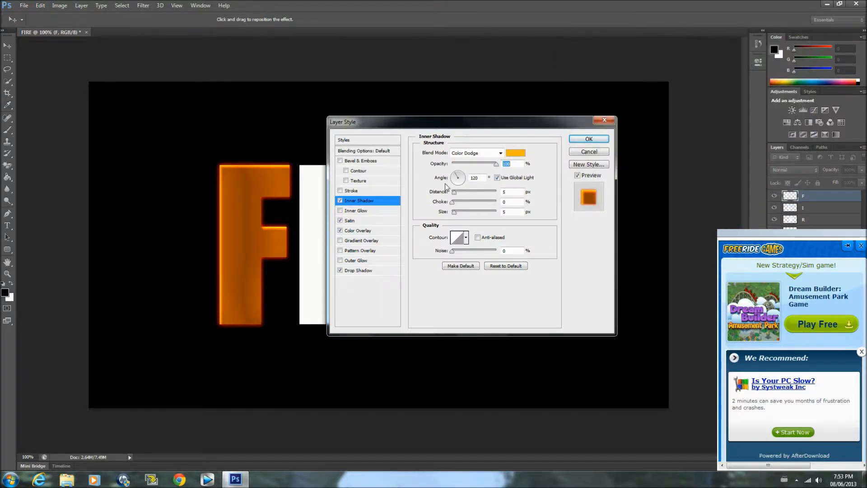
Set the inner shadow's choke to 20% and size to 14 px, and apply the F layer's style
click(509, 192)
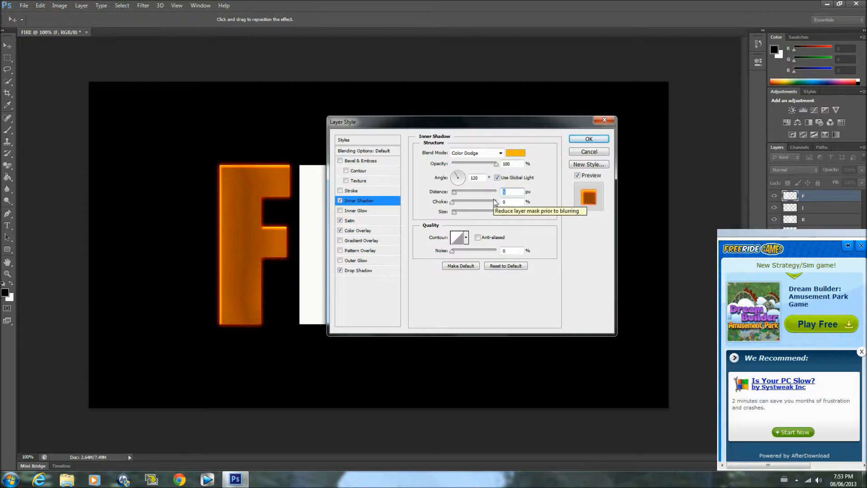
key(BackSpace)
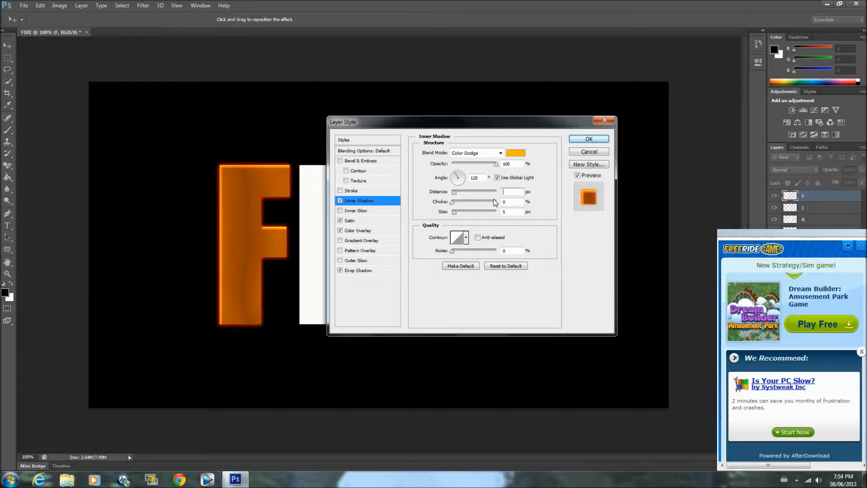
click(512, 202)
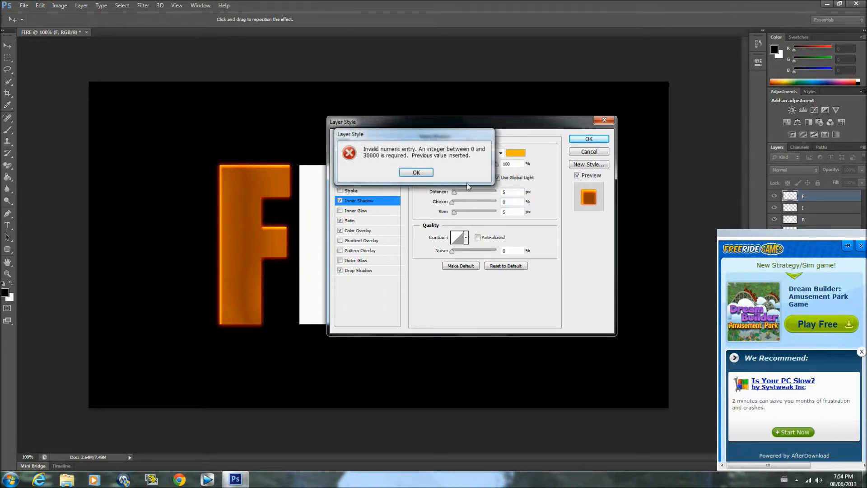
click(416, 172)
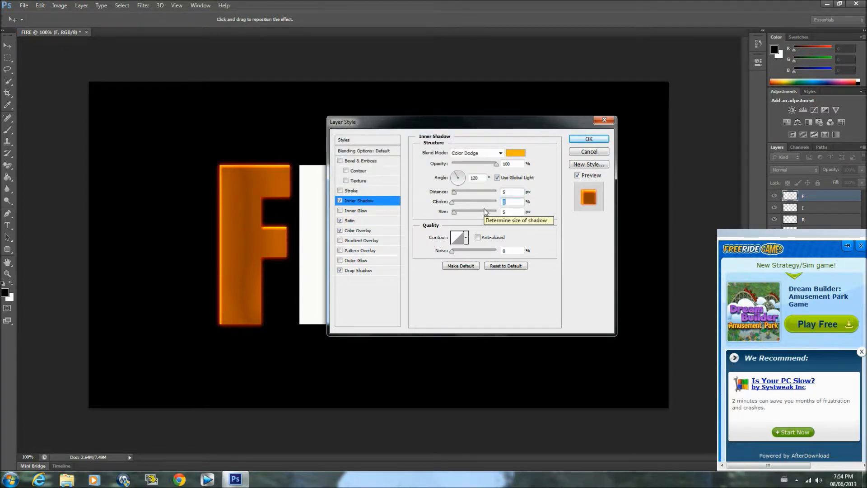
text(20)
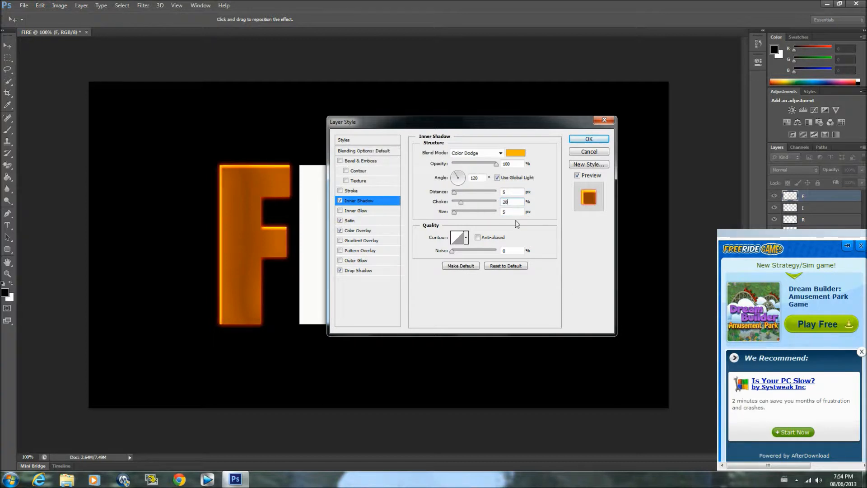
drag(506, 212, 480, 221)
key(BackSpace)
text(14)
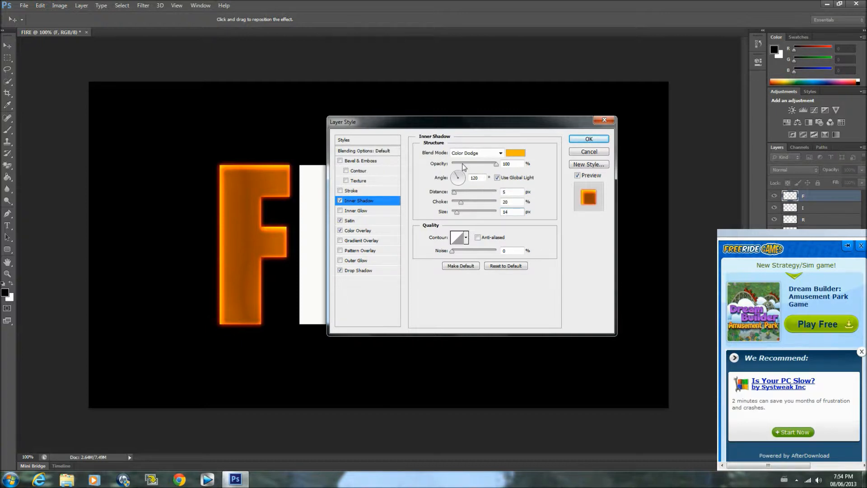
click(584, 139)
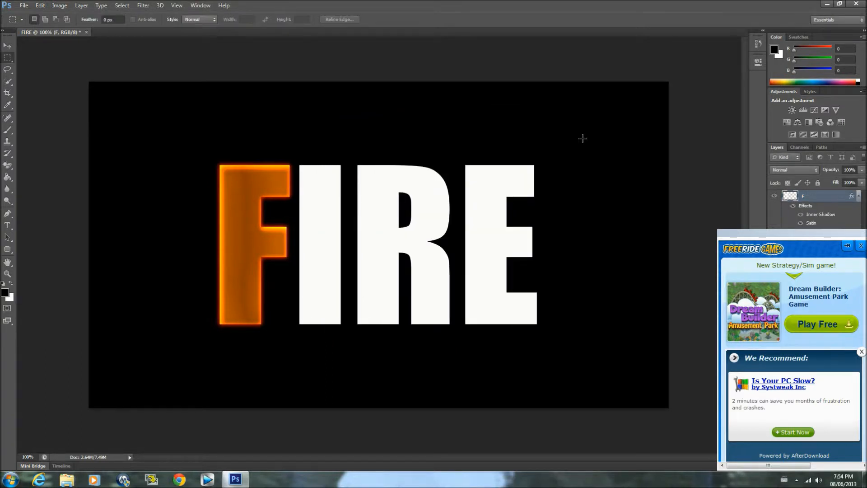
Dismiss the advertisement pop-up covering the layers and collapse the F layer's effects list
click(862, 247)
click(861, 247)
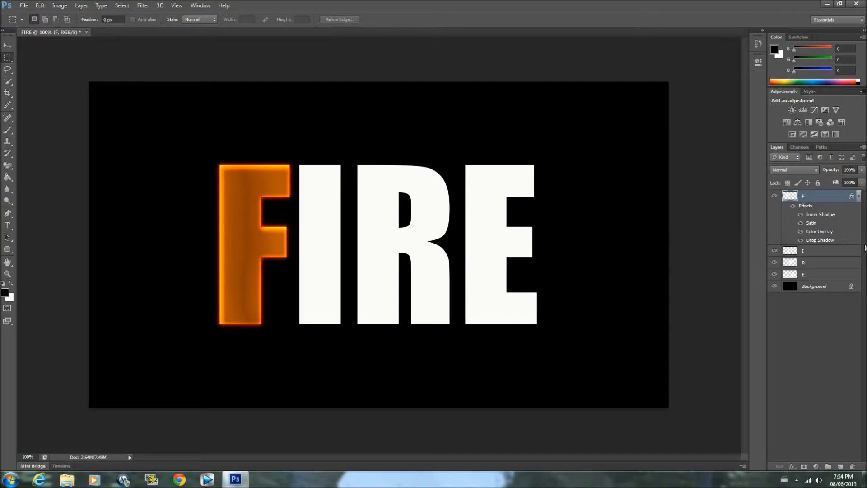
click(858, 198)
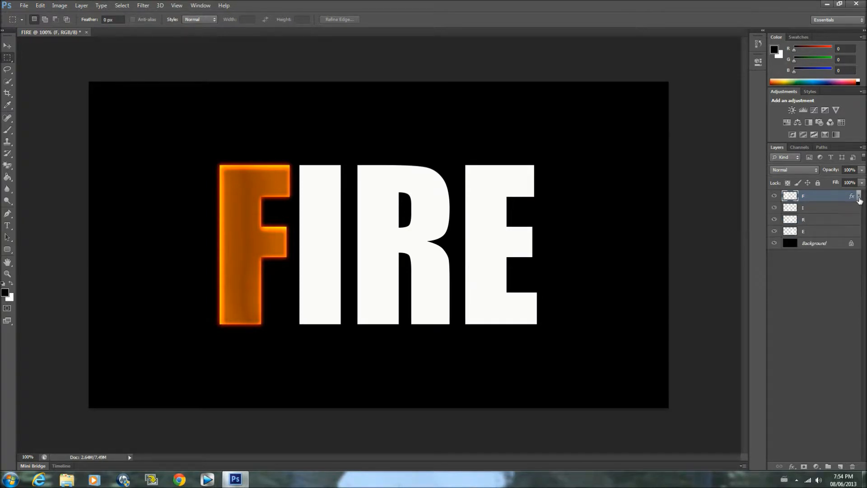
Copy the F layer's style and paste it onto the selected F, I, R and E layers
right_click(830, 199)
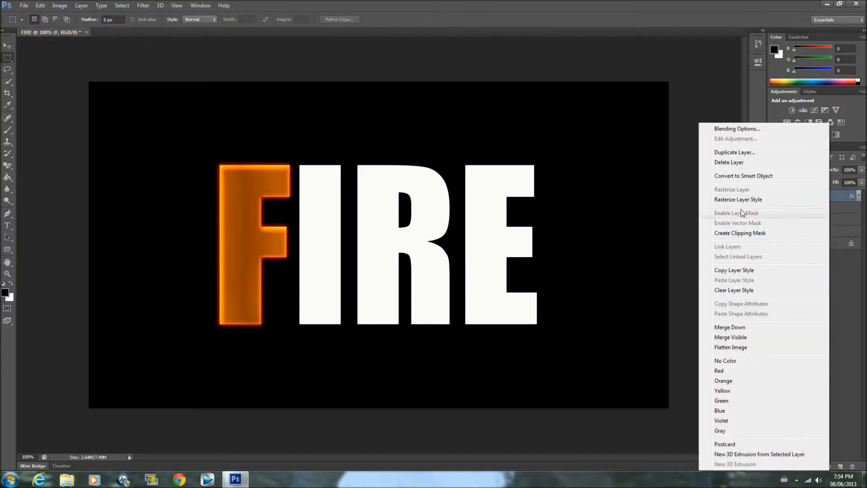
click(735, 270)
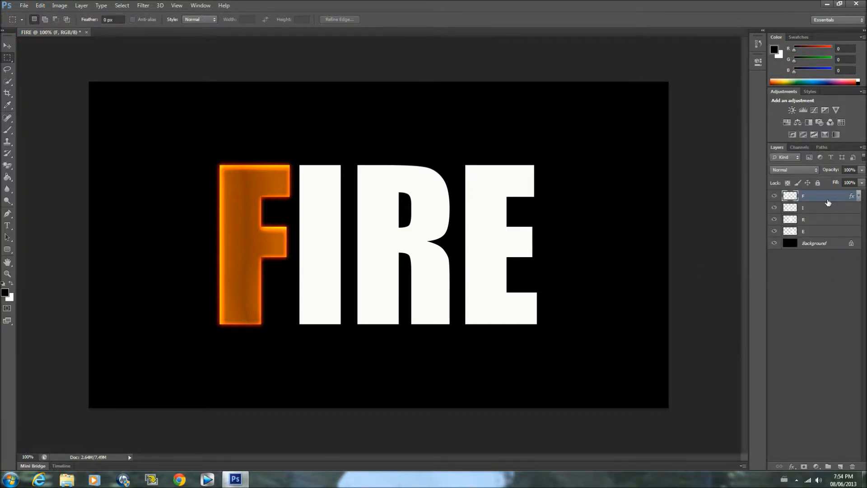
shift+click(820, 232)
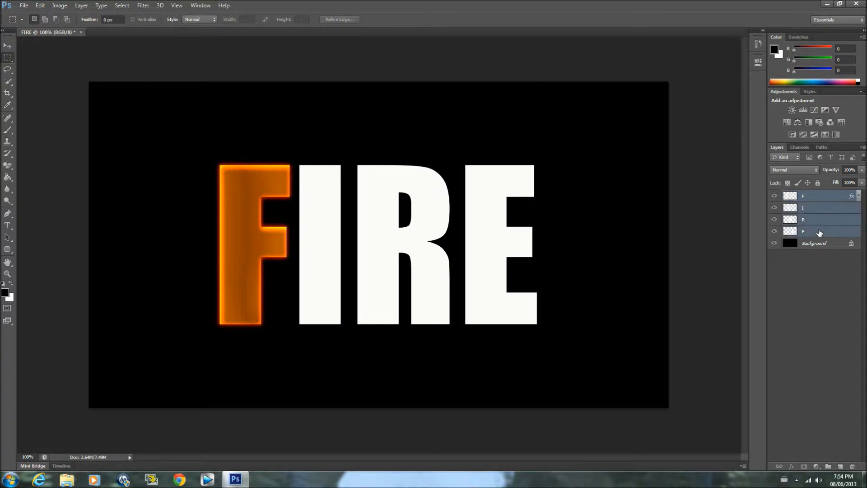
right_click(819, 231)
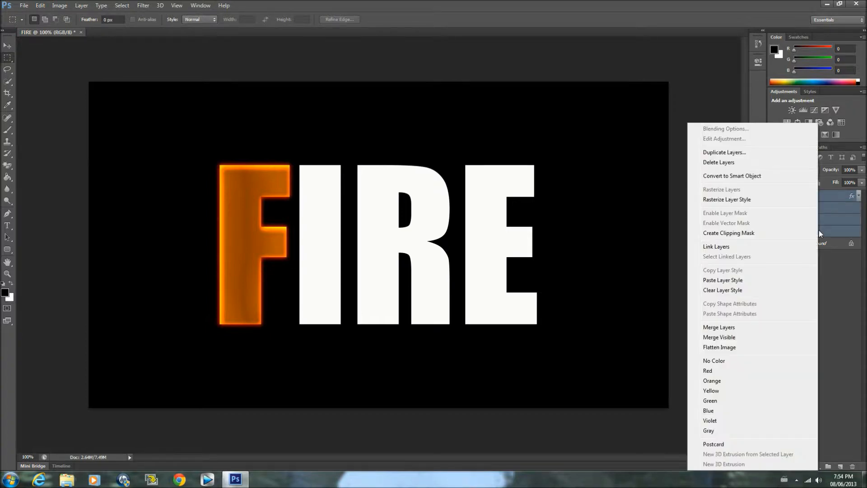
click(723, 280)
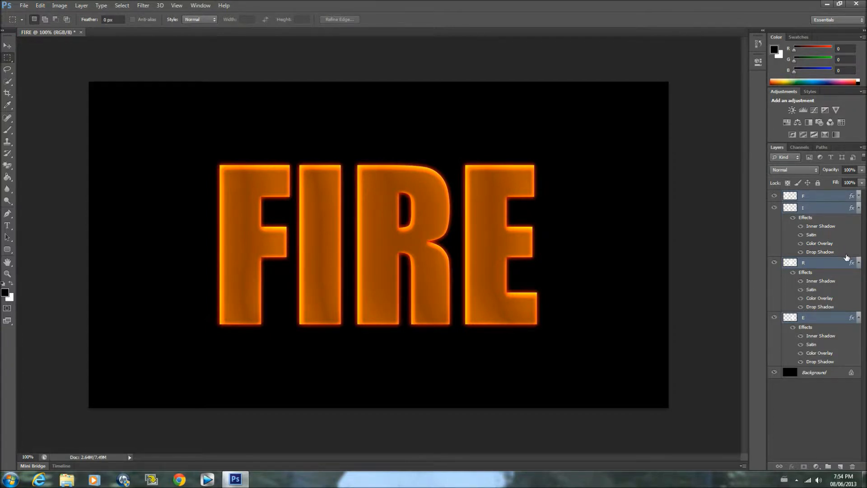
Collapse the remaining effects list, group the F, I, R and E layers, and expand the new group
click(859, 263)
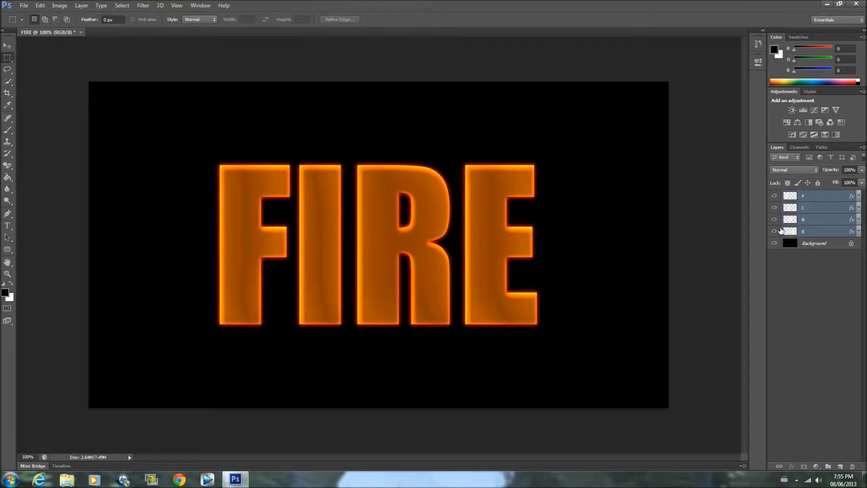
key(ctrl+g)
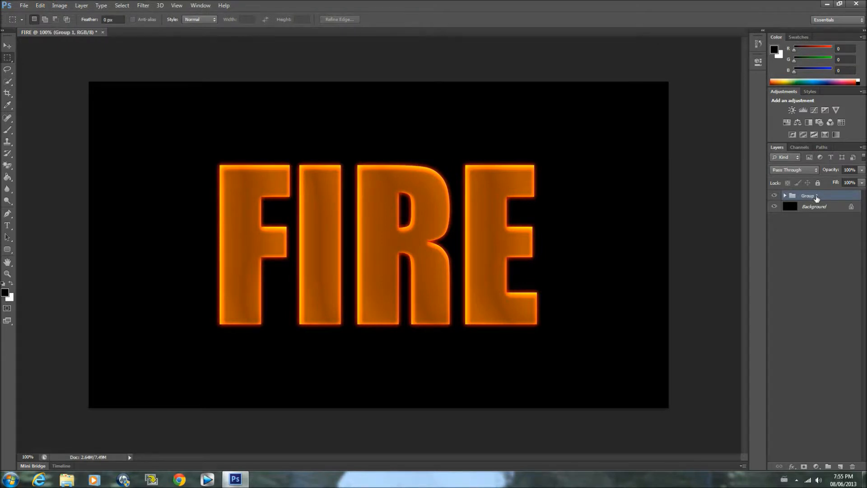
click(785, 196)
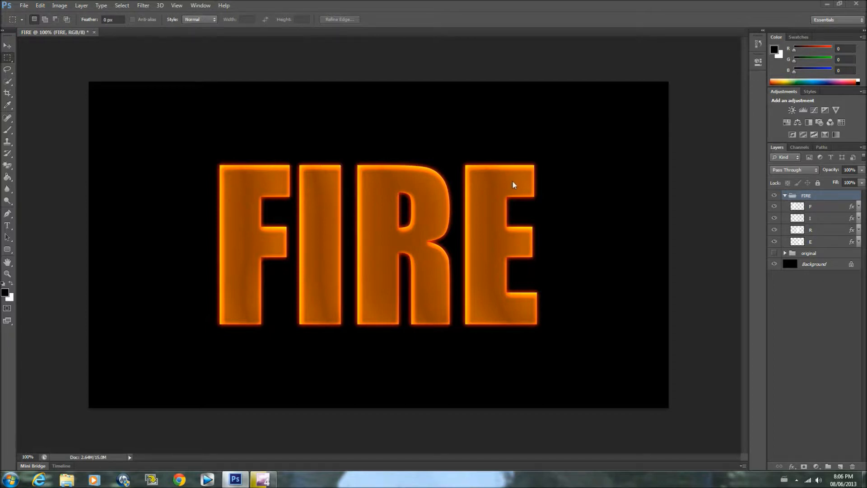
Flatten the F layer's effects by merging it with a new blank layer placed directly beneath it
click(816, 207)
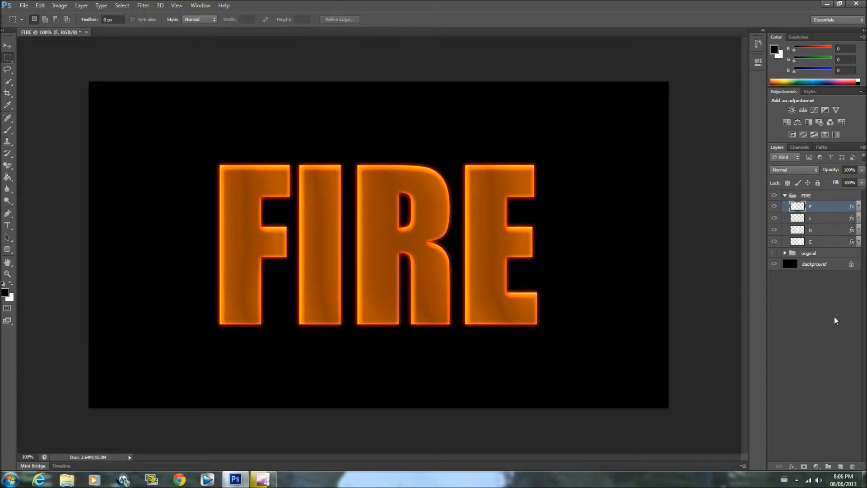
ctrl+click(841, 467)
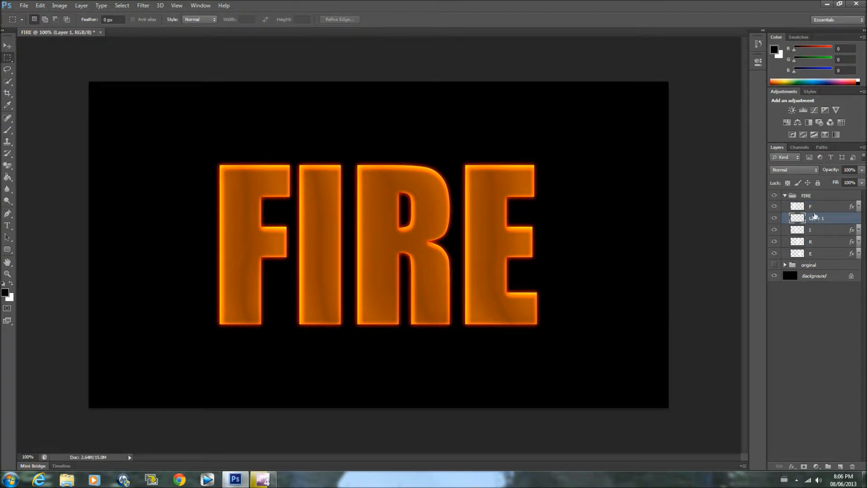
shift+click(816, 208)
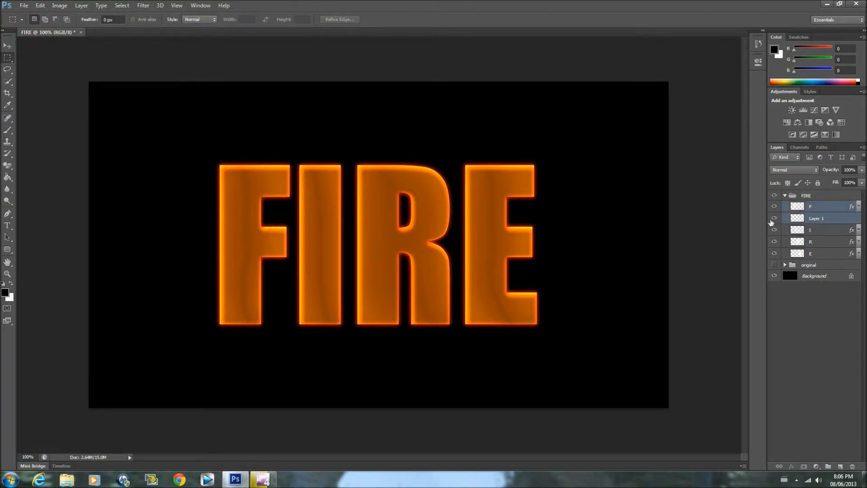
key(ctrl+e)
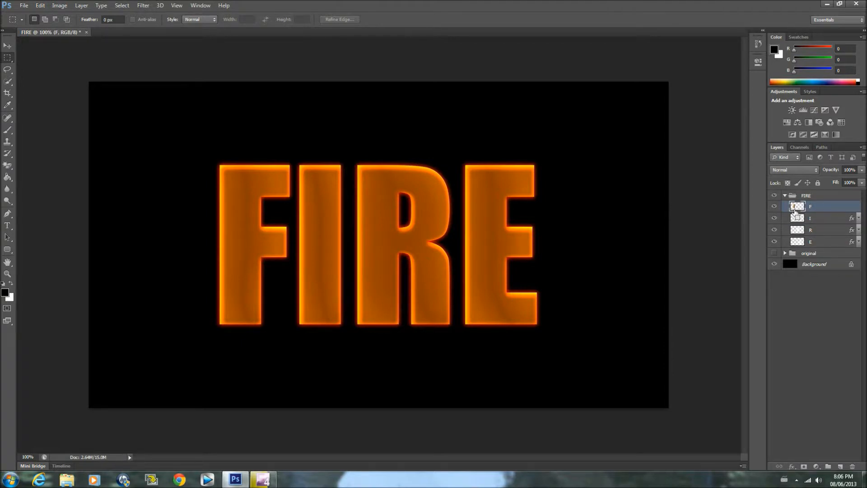
Add a blank layer below the I layer and merge the two to flatten its effects
click(822, 221)
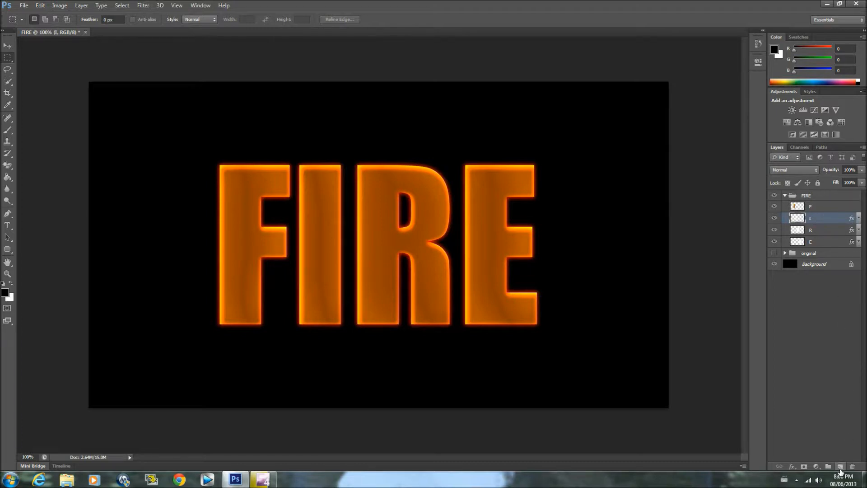
ctrl+click(840, 467)
shift+click(815, 218)
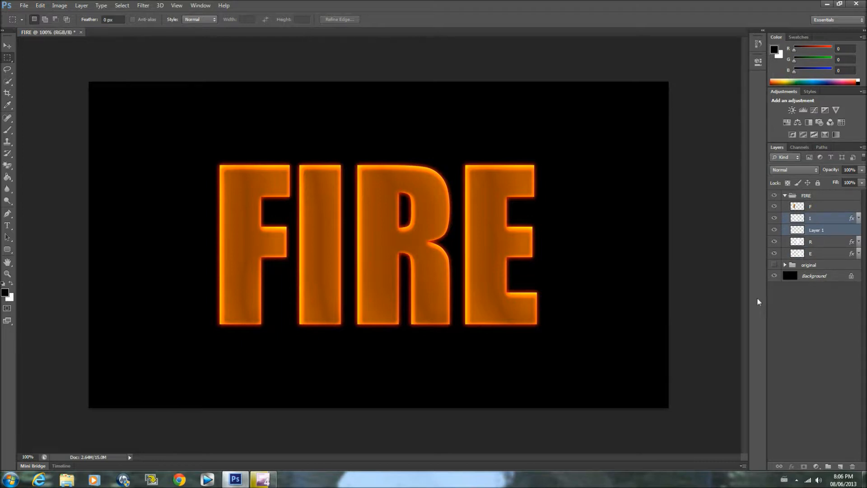
key(ctrl+e)
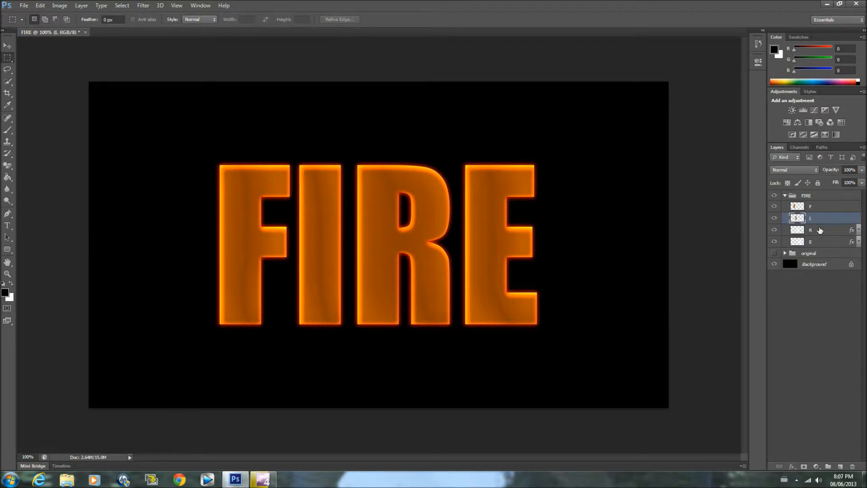
Add a blank layer below the R layer and merge the two to flatten its effects
click(820, 230)
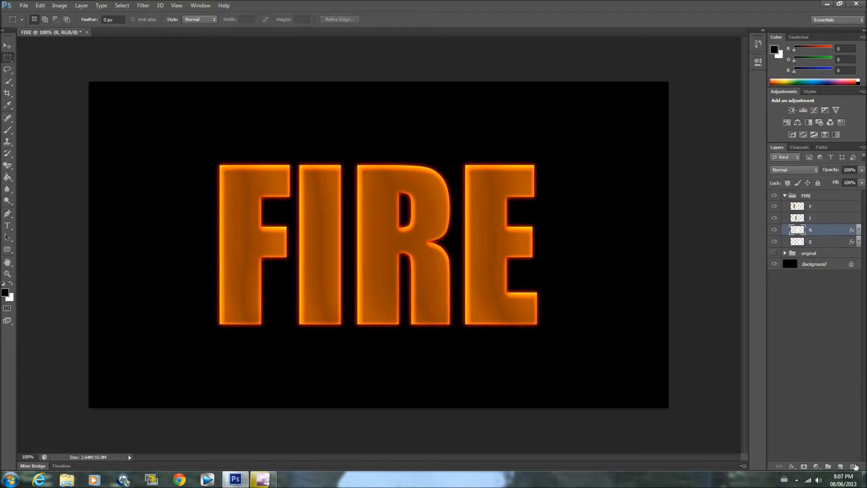
ctrl+click(841, 467)
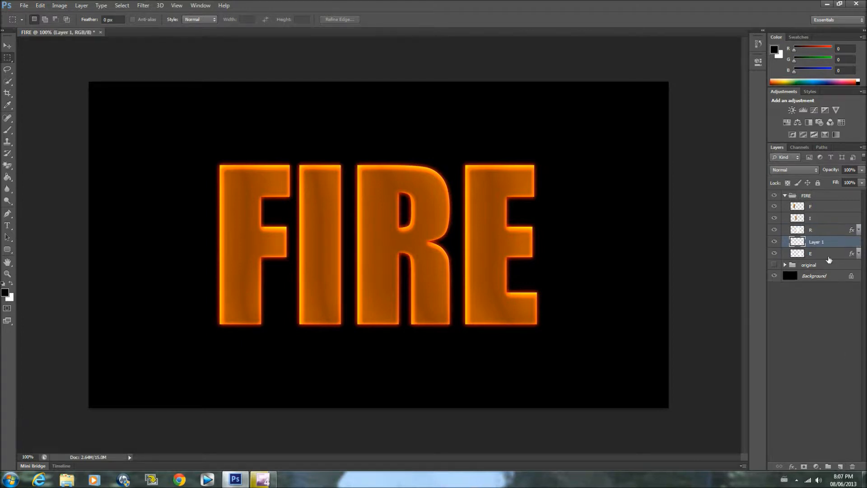
shift+click(822, 231)
key(ctrl+e)
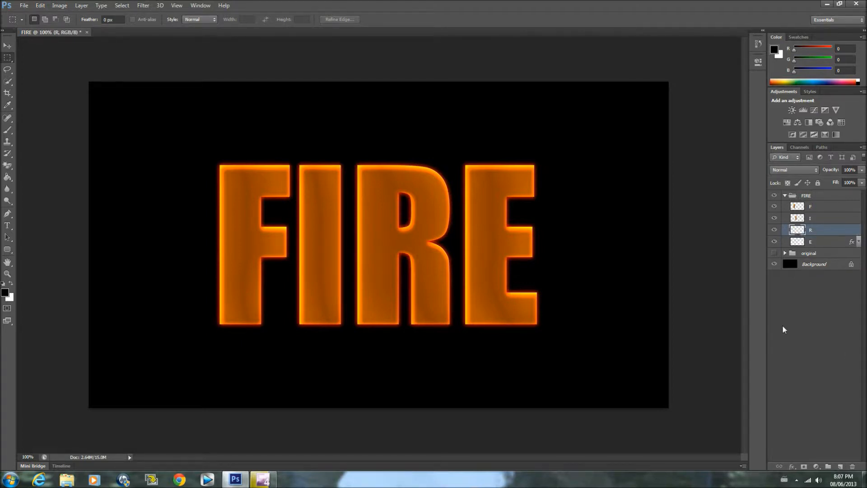
Add a blank layer below the E layer and merge the two to flatten its effects
key(alt+bracketleft)
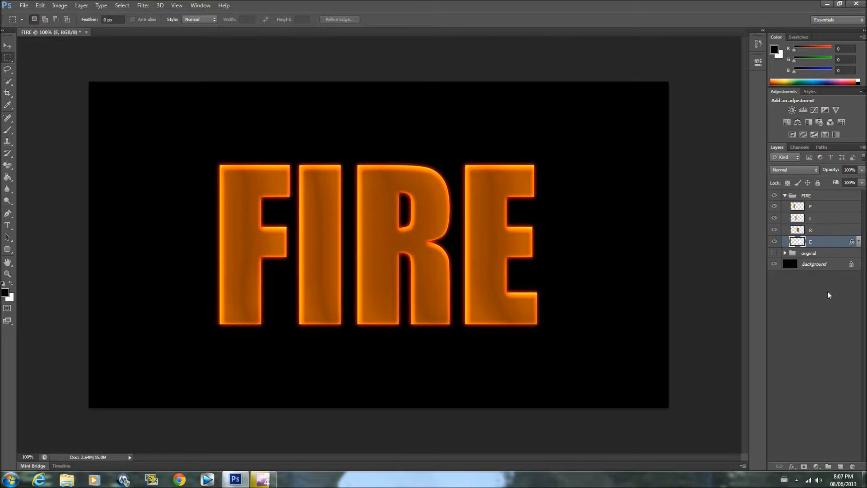
ctrl+click(841, 466)
shift+click(810, 242)
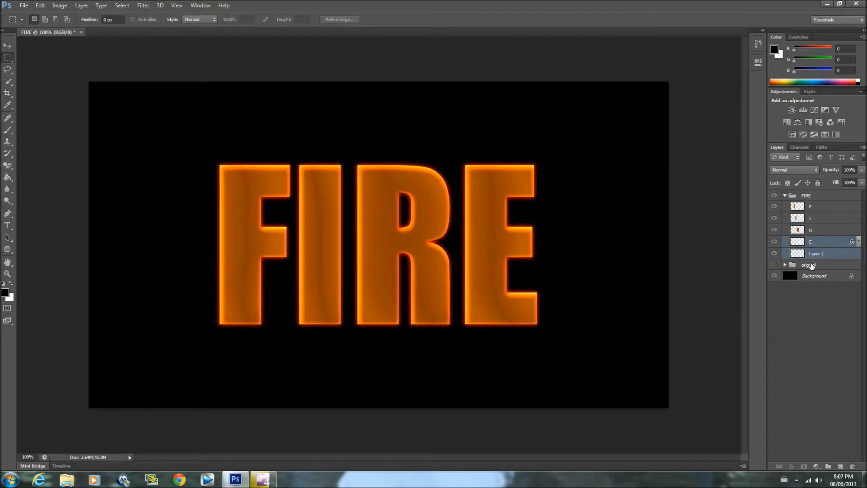
key(ctrl+e)
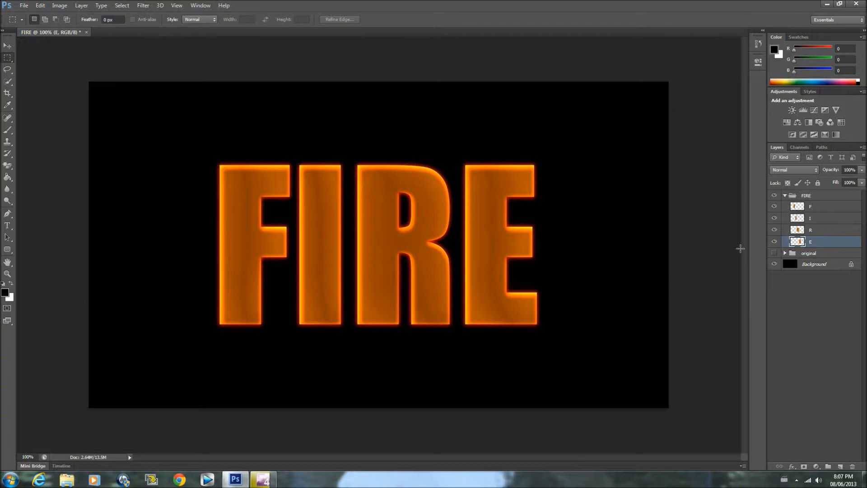
Warp the edges of the letter F into wavy flame shapes with the Liquify filter and apply it
click(816, 204)
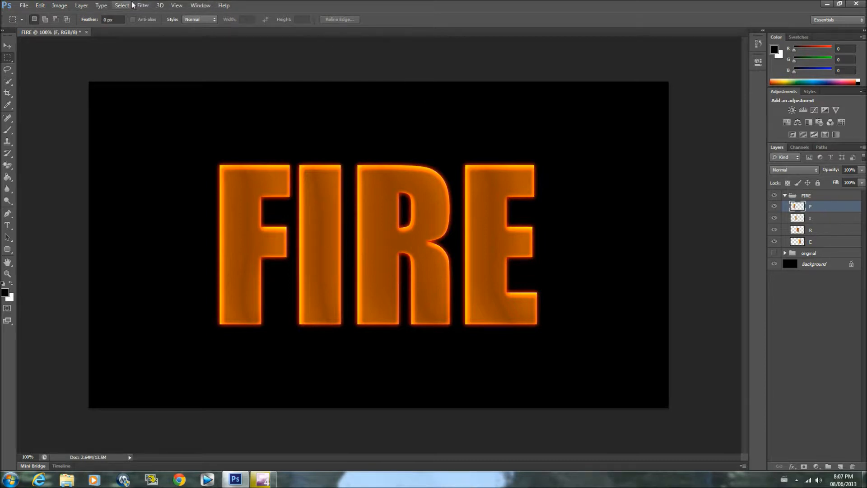
click(145, 5)
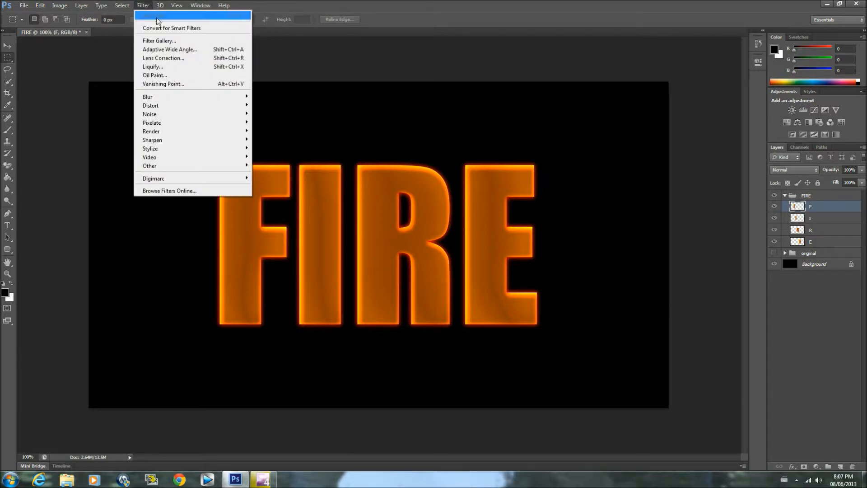
click(161, 68)
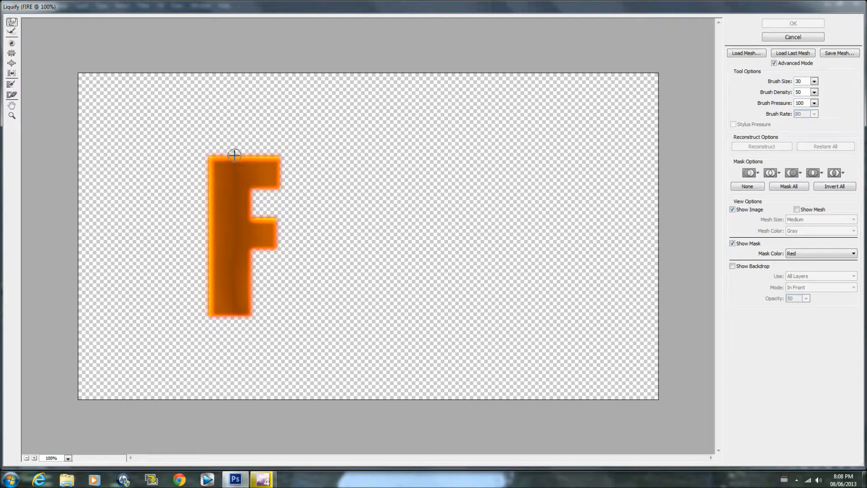
mouse_move(236, 155)
mouse_down()
mouse_move(264, 157)
mouse_move(280, 166)
mouse_move(266, 189)
mouse_move(273, 186)
mouse_move(247, 187)
mouse_move(245, 218)
mouse_up()
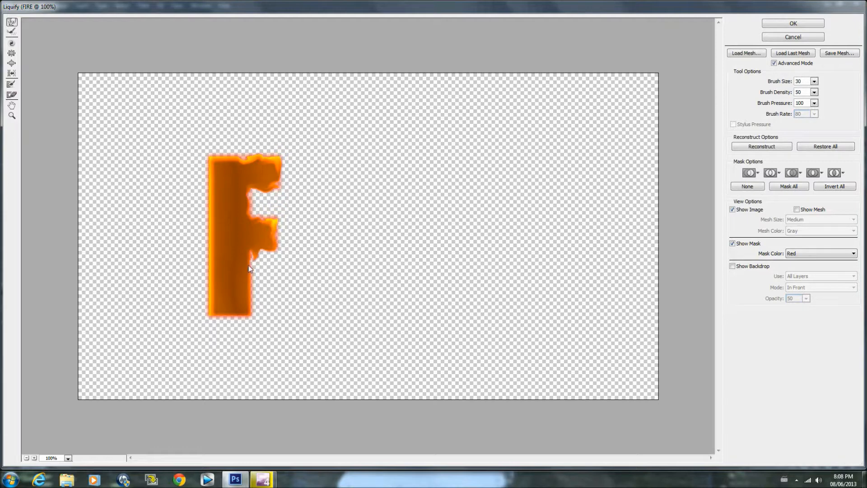
mouse_move(249, 303)
mouse_down()
mouse_move(250, 313)
mouse_move(231, 317)
mouse_move(219, 315)
mouse_move(210, 296)
mouse_move(210, 159)
mouse_move(279, 158)
mouse_move(253, 216)
mouse_move(255, 250)
mouse_up()
mouse_move(249, 306)
mouse_down()
mouse_move(237, 316)
mouse_move(205, 313)
mouse_up()
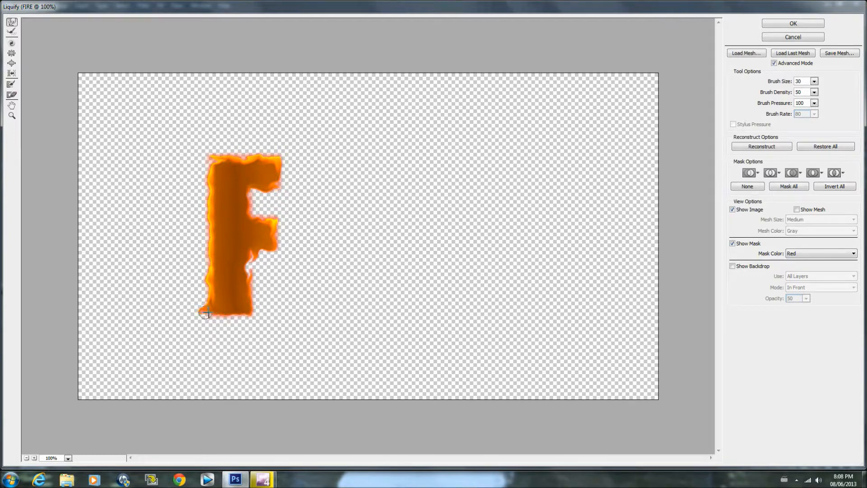
drag(246, 270, 249, 251)
click(784, 23)
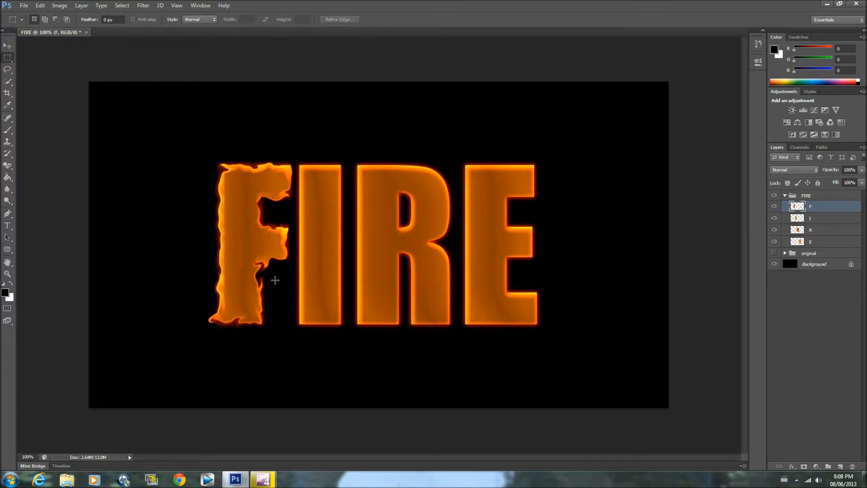
Liquify the letter I, pulling flame tongues out of both its side edges, and apply the distortion
click(818, 218)
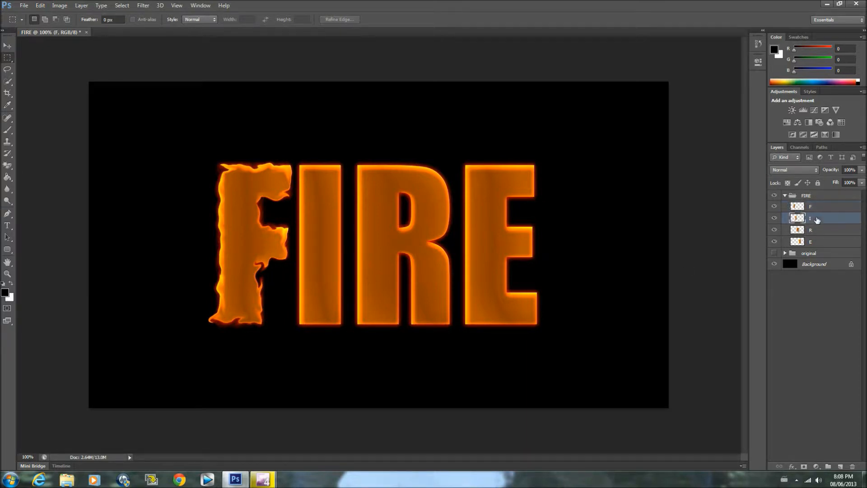
click(143, 5)
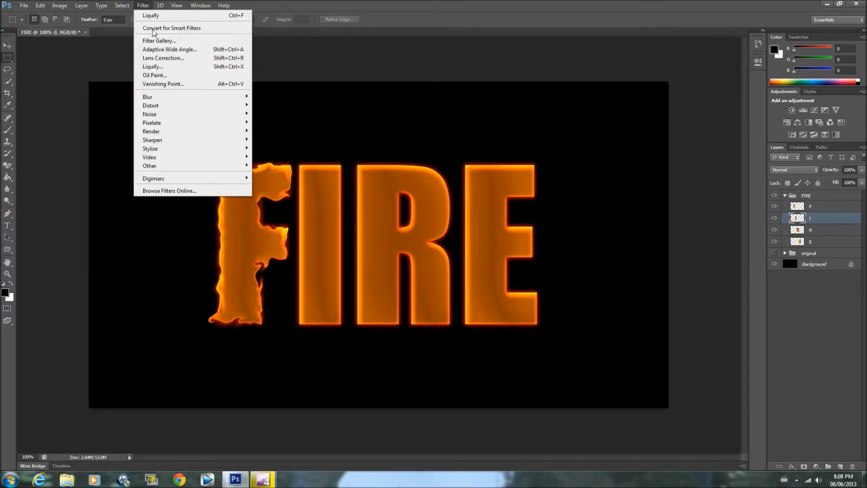
click(154, 67)
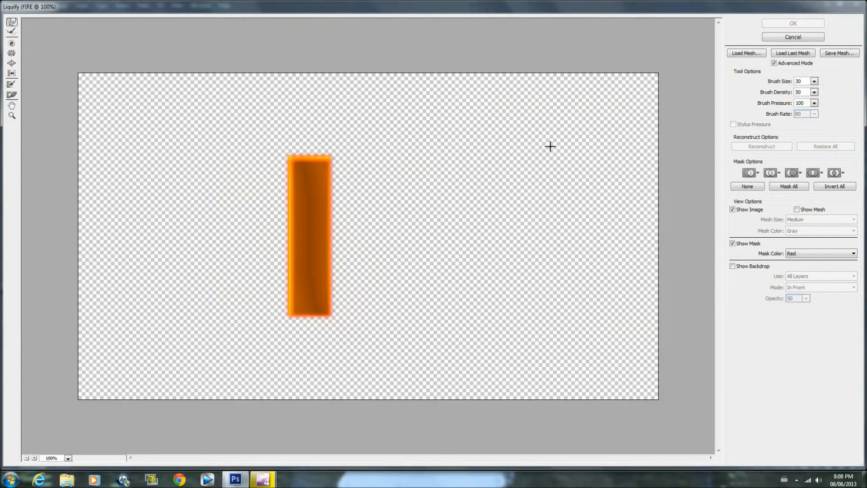
mouse_move(312, 156)
mouse_down()
mouse_move(339, 156)
mouse_move(322, 164)
mouse_move(333, 245)
mouse_move(322, 284)
mouse_move(330, 305)
mouse_move(316, 320)
mouse_move(289, 312)
mouse_move(295, 292)
mouse_move(282, 279)
mouse_move(293, 238)
mouse_move(289, 160)
mouse_move(314, 159)
mouse_up()
mouse_move(288, 215)
mouse_down()
mouse_move(277, 188)
mouse_move(281, 203)
mouse_move(285, 188)
mouse_up()
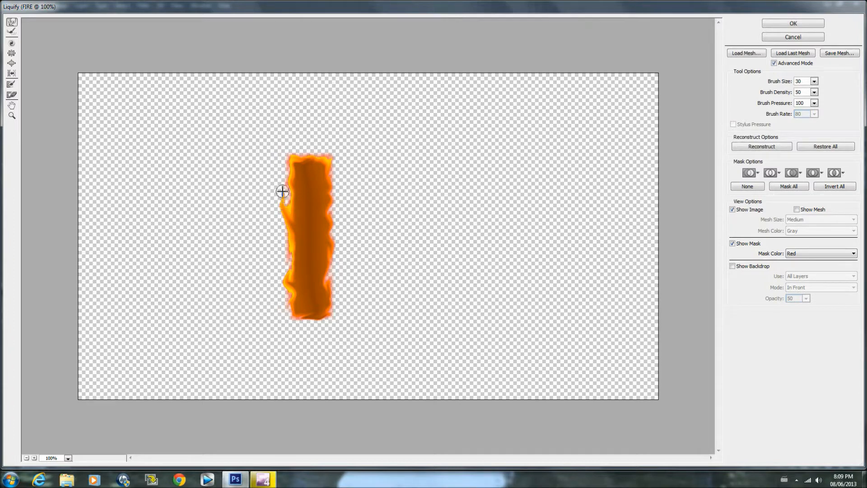
mouse_move(333, 282)
mouse_down()
mouse_move(334, 258)
mouse_move(354, 254)
mouse_up()
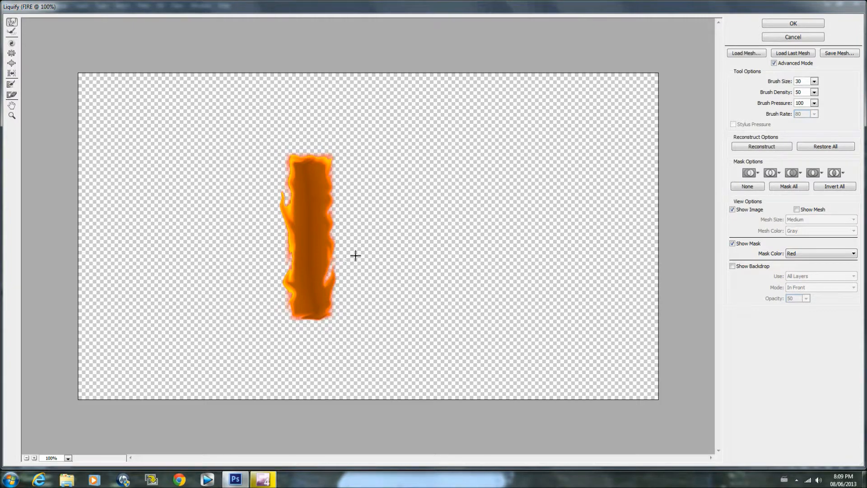
click(786, 23)
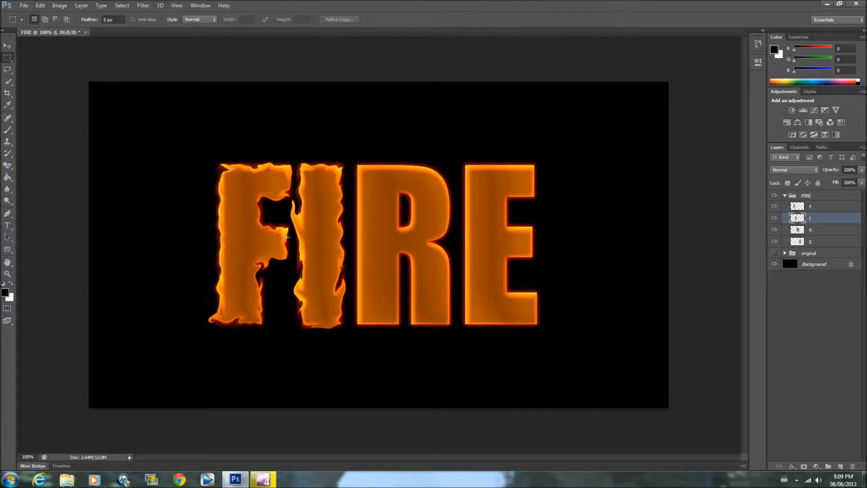
Liquify the F layer again, pulling small flames from its left edge and upper-right corner, and apply the change
click(820, 208)
click(143, 6)
click(159, 68)
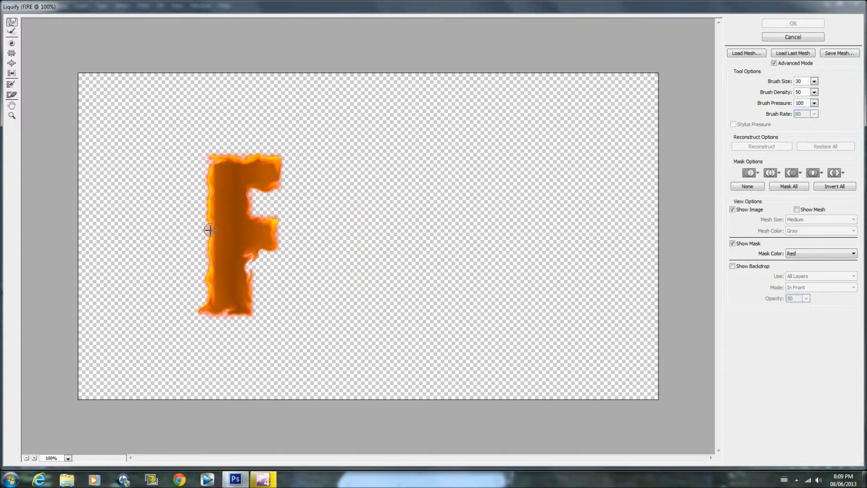
drag(210, 230, 199, 197)
drag(282, 165, 285, 150)
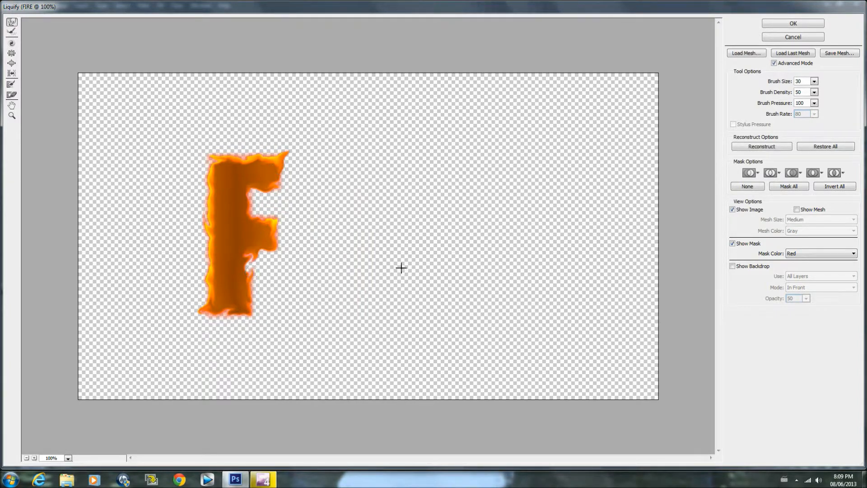
click(790, 24)
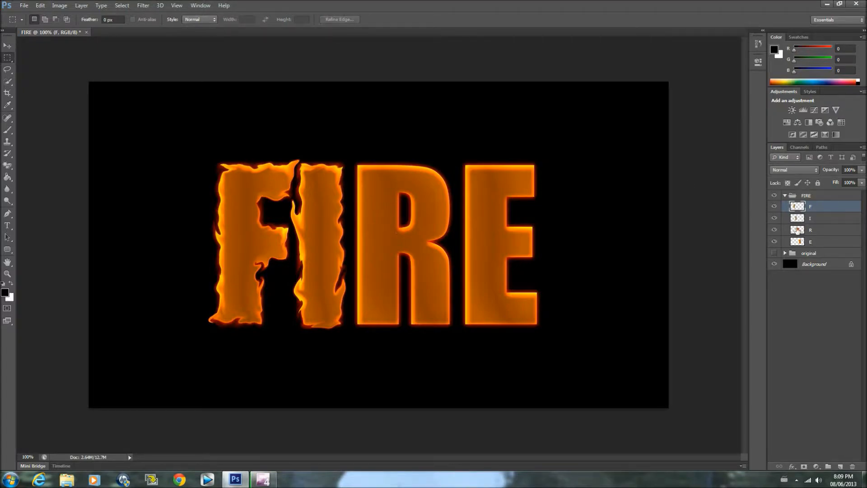
Warp the R layer with the Liquify filter, making its outer and inner edges wavy with small flame tongues, and apply the distortion
click(823, 231)
click(143, 5)
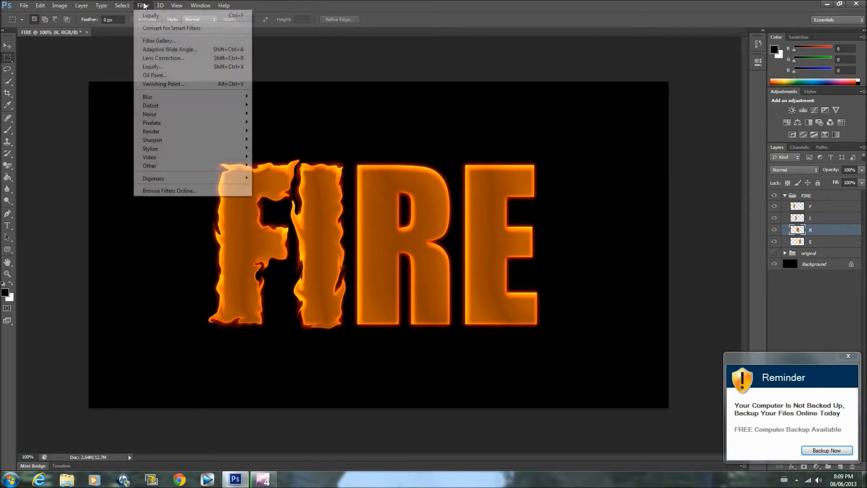
click(154, 67)
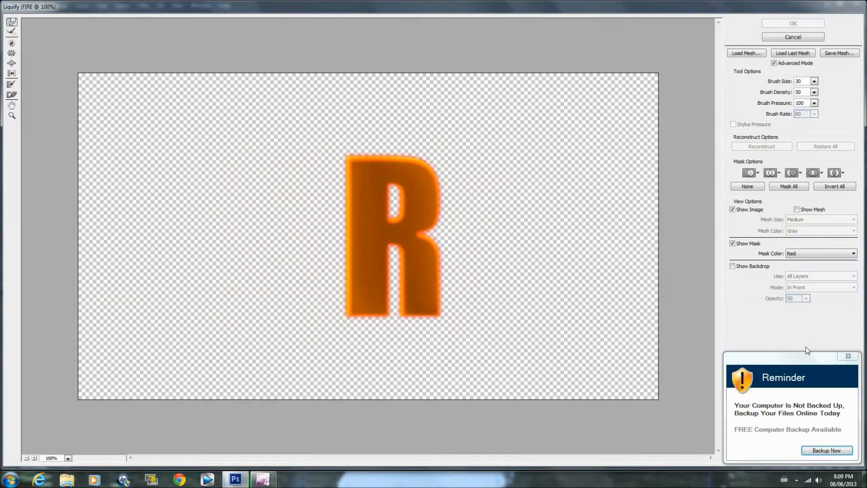
mouse_move(384, 167)
mouse_down()
mouse_move(378, 155)
mouse_move(414, 159)
mouse_move(435, 172)
mouse_move(439, 216)
mouse_move(420, 234)
mouse_move(435, 246)
mouse_up()
mouse_move(441, 269)
mouse_down()
mouse_move(433, 318)
mouse_move(403, 316)
mouse_move(400, 254)
mouse_move(386, 242)
mouse_move(392, 281)
mouse_move(380, 319)
mouse_move(348, 313)
mouse_move(348, 153)
mouse_up()
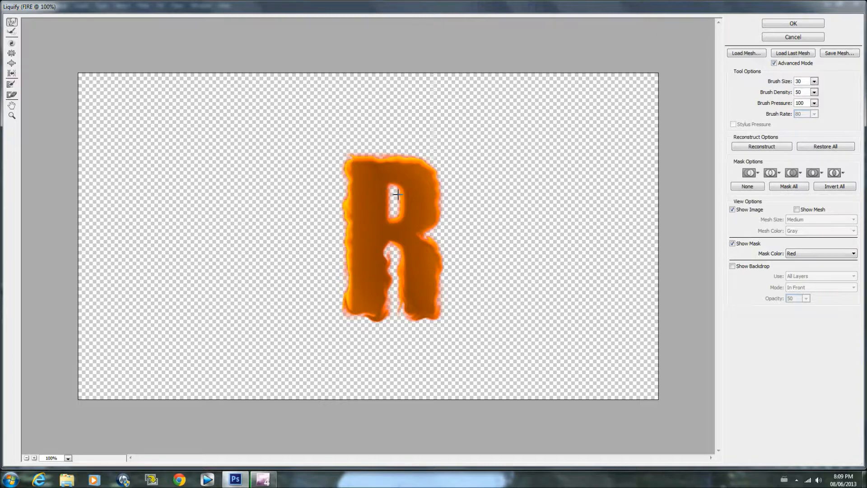
mouse_move(383, 204)
mouse_down()
mouse_move(401, 212)
mouse_move(390, 184)
mouse_up()
mouse_move(439, 281)
mouse_down()
mouse_move(445, 240)
mouse_move(442, 257)
mouse_move(439, 236)
mouse_up()
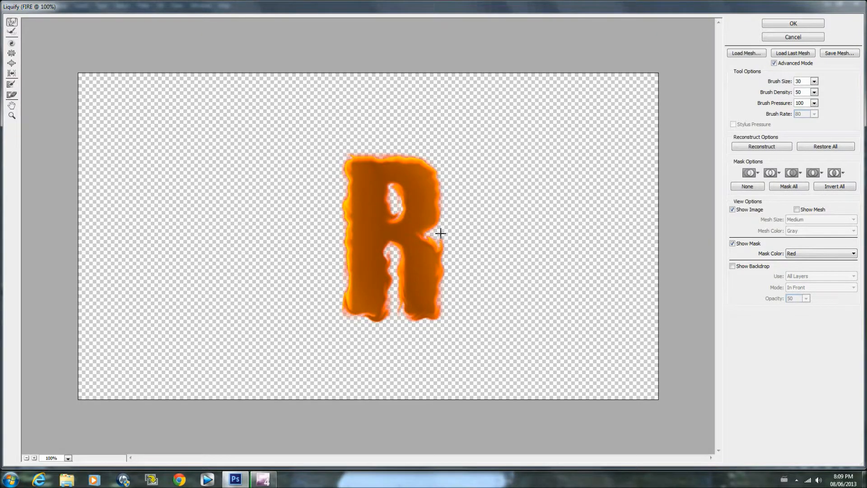
drag(339, 203, 342, 168)
drag(400, 266, 404, 240)
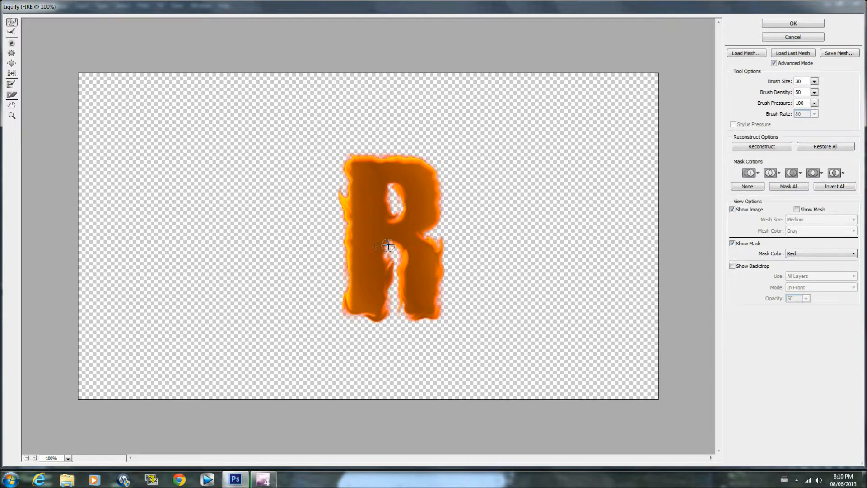
drag(383, 241, 383, 266)
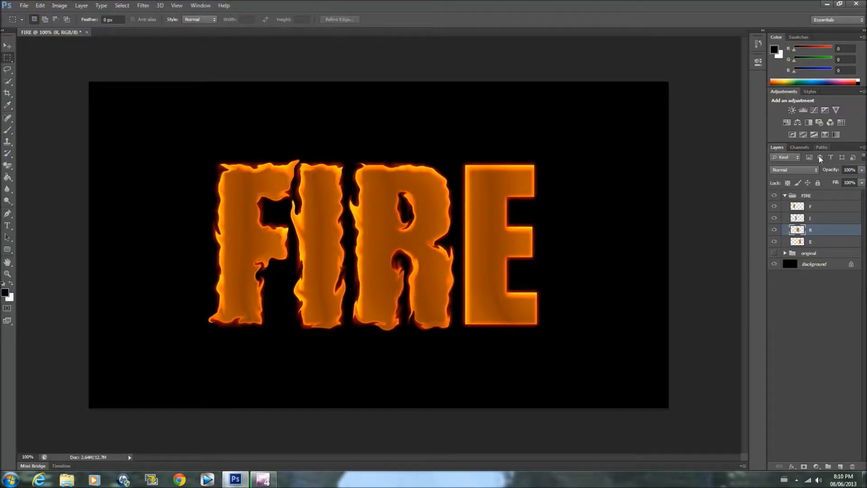
Liquify the E layer, rippling its edges and pulling flame tips up from the middle and bottom arms, and apply the change
click(817, 241)
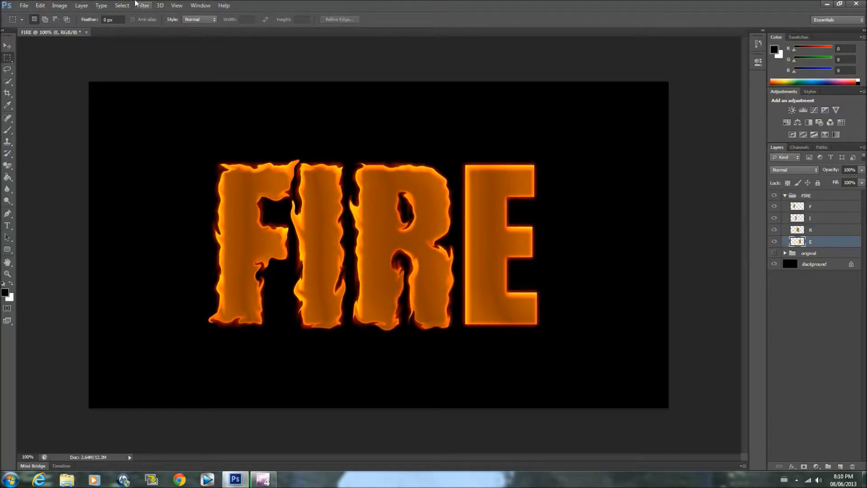
click(143, 6)
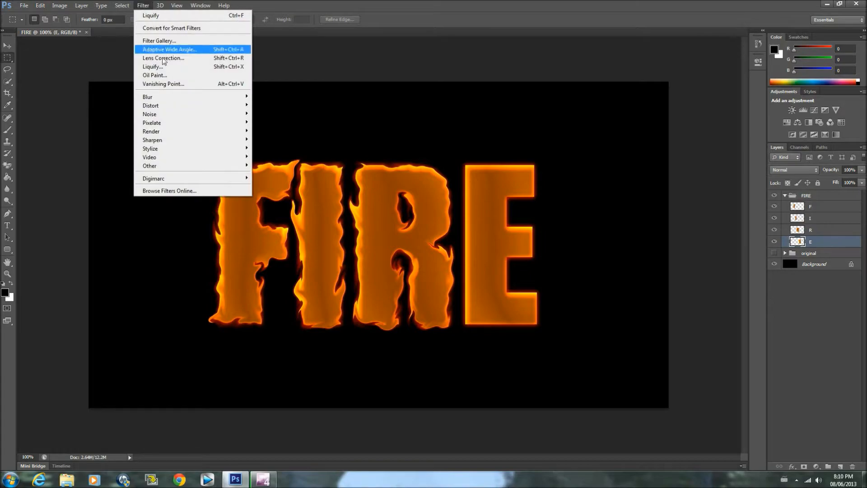
click(158, 69)
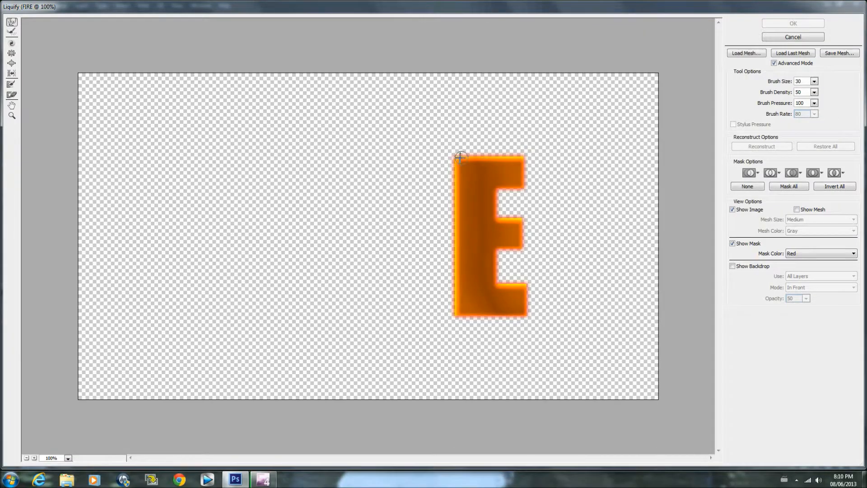
mouse_move(453, 175)
mouse_down()
mouse_move(454, 303)
mouse_move(465, 321)
mouse_move(524, 310)
mouse_move(526, 282)
mouse_move(501, 284)
mouse_move(494, 267)
mouse_move(521, 231)
mouse_move(501, 225)
mouse_move(494, 205)
mouse_move(523, 175)
mouse_move(519, 156)
mouse_move(453, 156)
mouse_up()
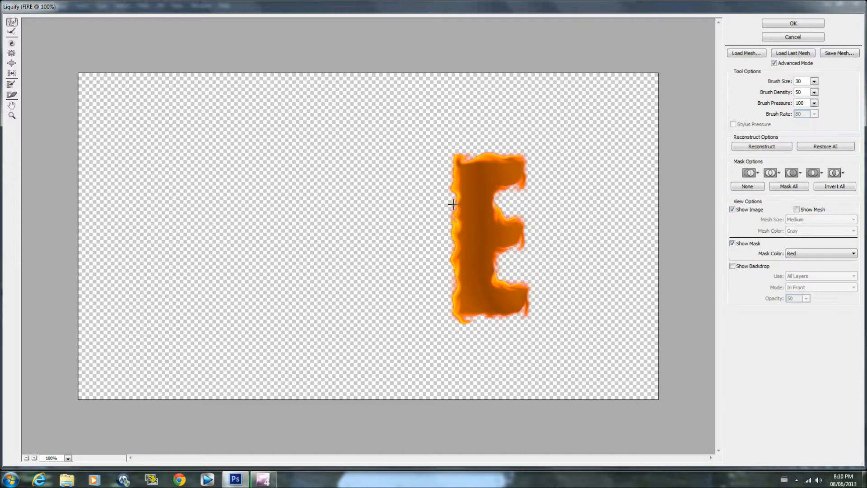
drag(521, 230, 526, 205)
drag(505, 282, 505, 271)
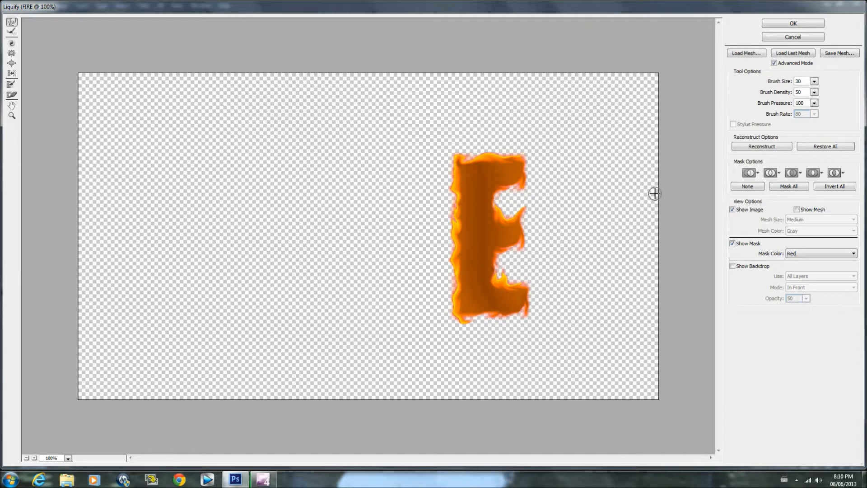
click(788, 25)
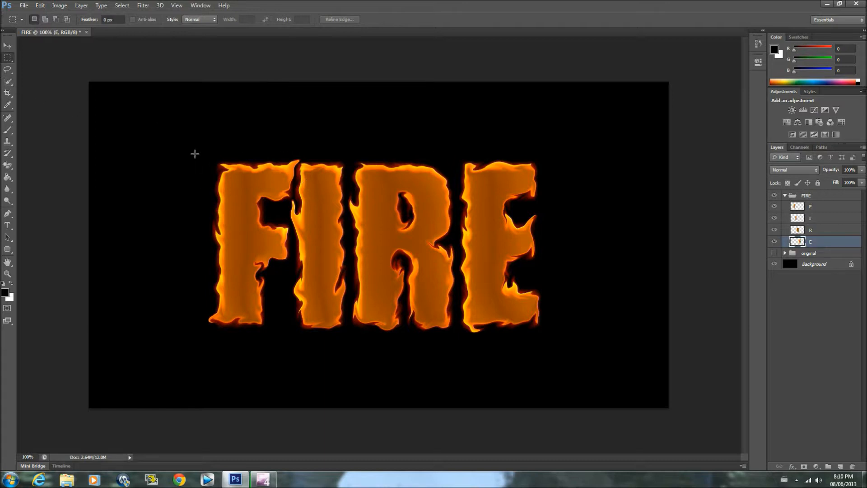
Switch to the standard Brush tool
click(8, 131)
click(39, 130)
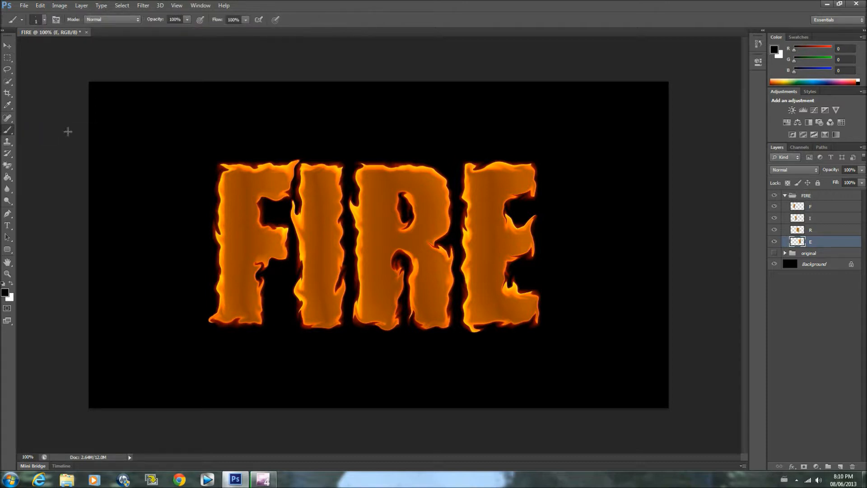
click(822, 208)
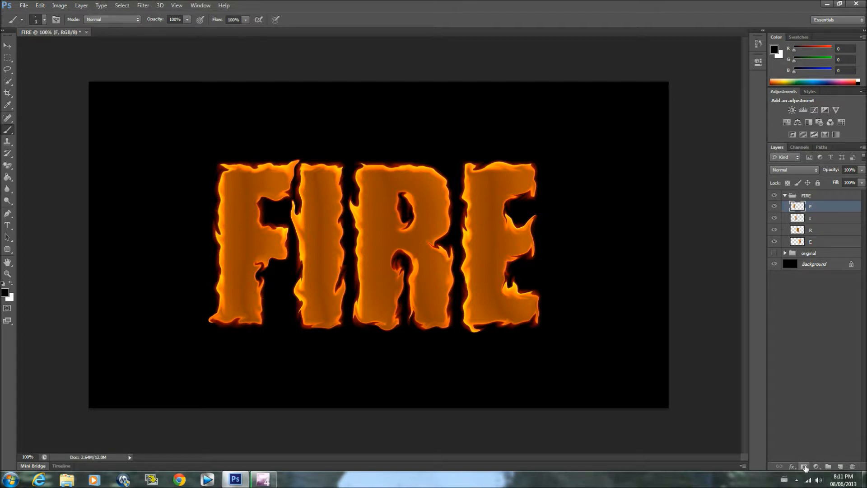
click(804, 466)
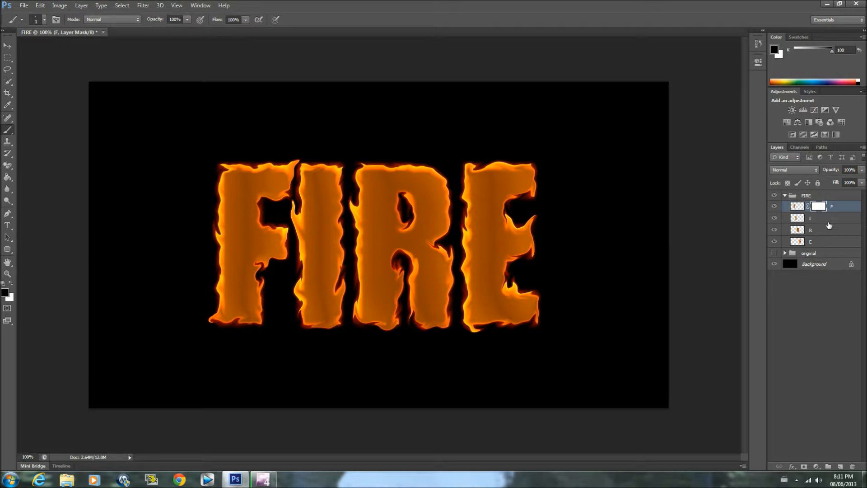
click(40, 5)
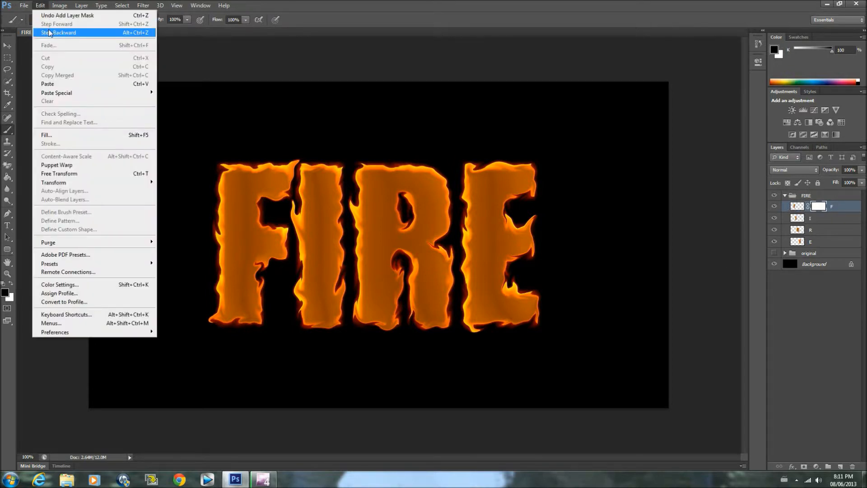
click(67, 32)
Collapse the FIRE group, add a layer mask to the whole group, and enlarge the brush to 160 px
click(785, 196)
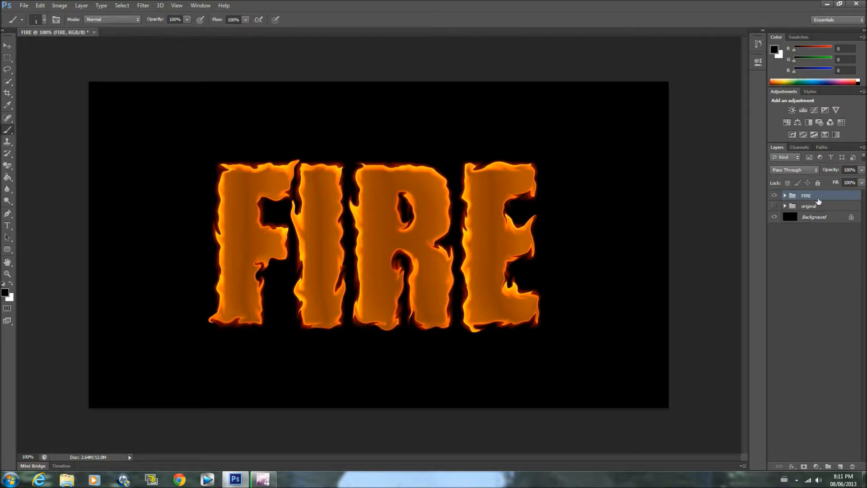
click(804, 466)
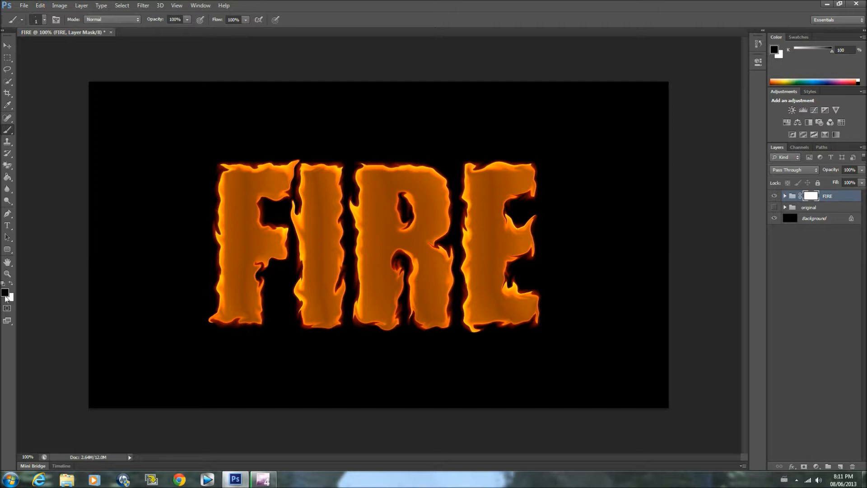
click(44, 21)
drag(12, 47, 69, 49)
click(66, 189)
mouse_move(213, 128)
mouse_down()
mouse_move(241, 146)
mouse_move(271, 144)
mouse_up()
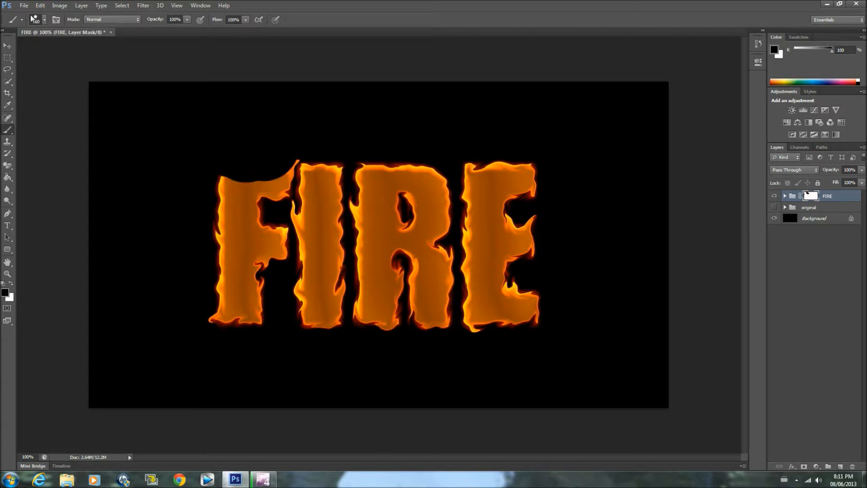
click(40, 5)
click(52, 33)
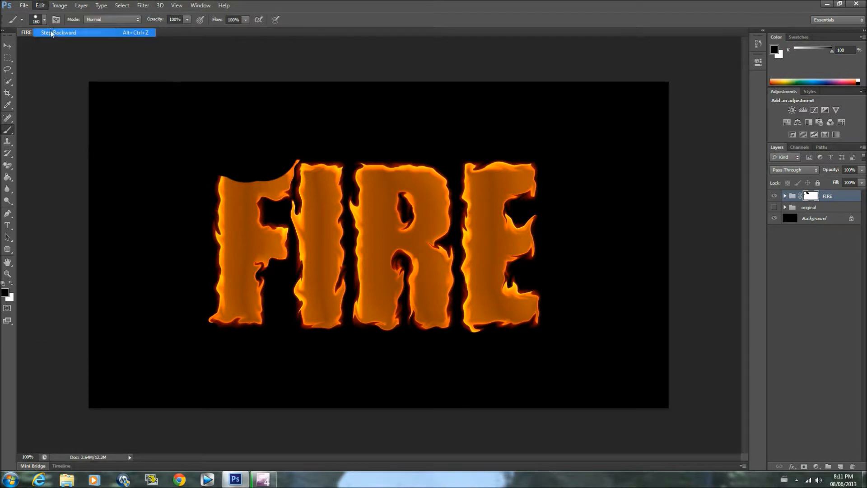
Lower the brush hardness to 0% and paint black on the group mask across the tops of all four letters to fade them
click(45, 20)
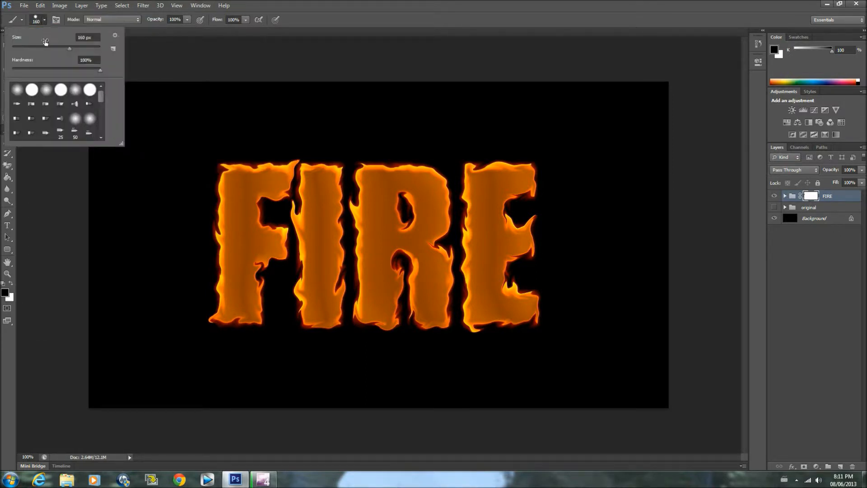
drag(100, 70, 6, 75)
click(52, 150)
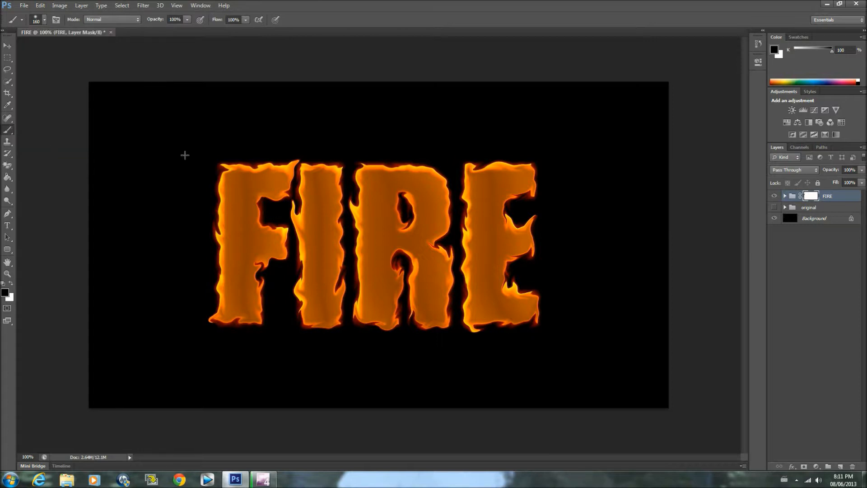
mouse_move(210, 121)
mouse_down()
mouse_move(226, 140)
mouse_move(280, 141)
mouse_move(221, 149)
mouse_move(534, 150)
mouse_move(198, 150)
mouse_up()
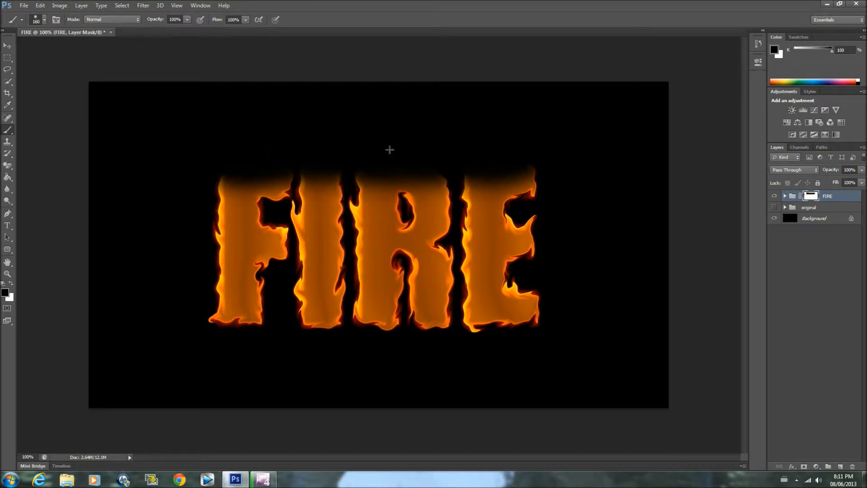
Mask out the upper arm of the letter E with black, and paint it back in with white
mouse_move(542, 156)
mouse_down()
mouse_move(500, 186)
mouse_move(513, 154)
mouse_up()
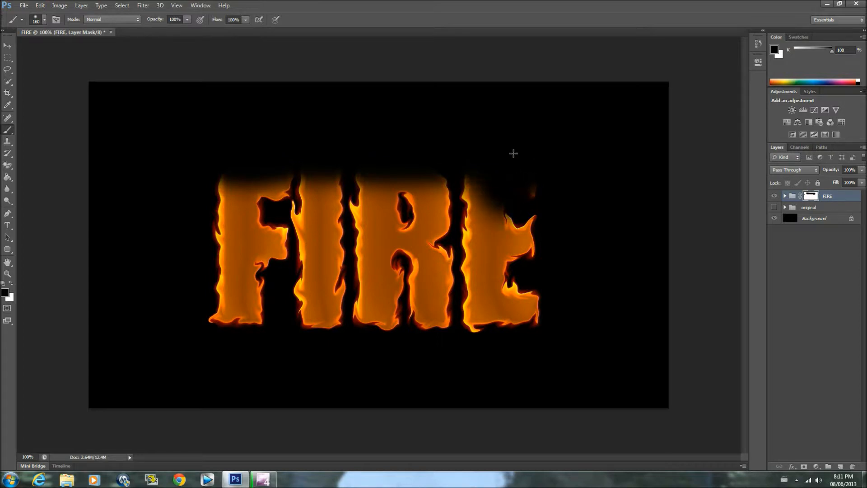
click(11, 283)
drag(537, 165, 495, 189)
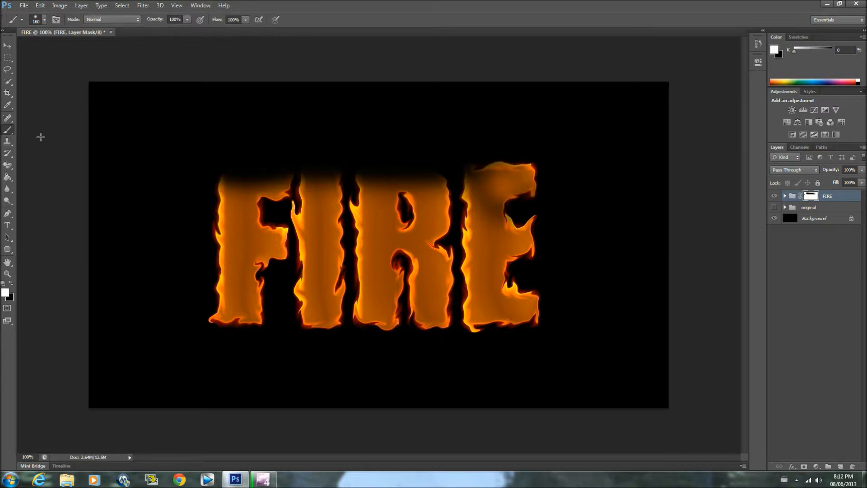
Reduce the brush to 108 px and paint black on the group mask along the letters' top edges, fading the E again
click(44, 20)
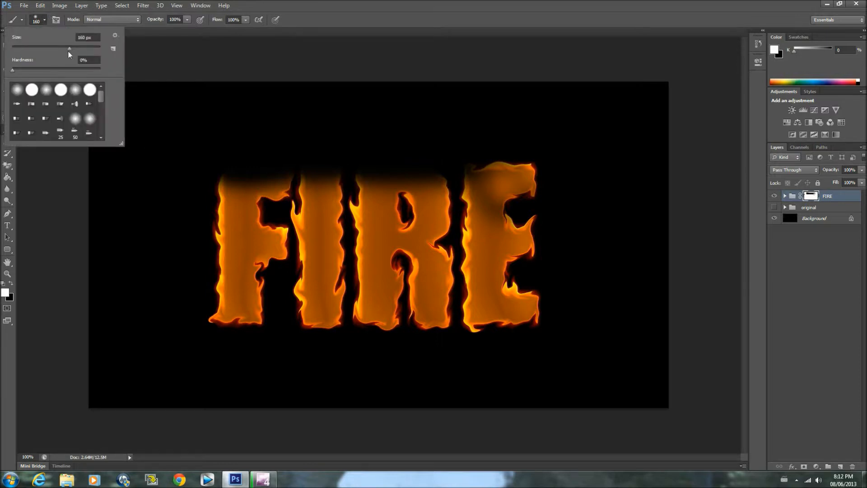
drag(69, 52, 60, 52)
click(41, 258)
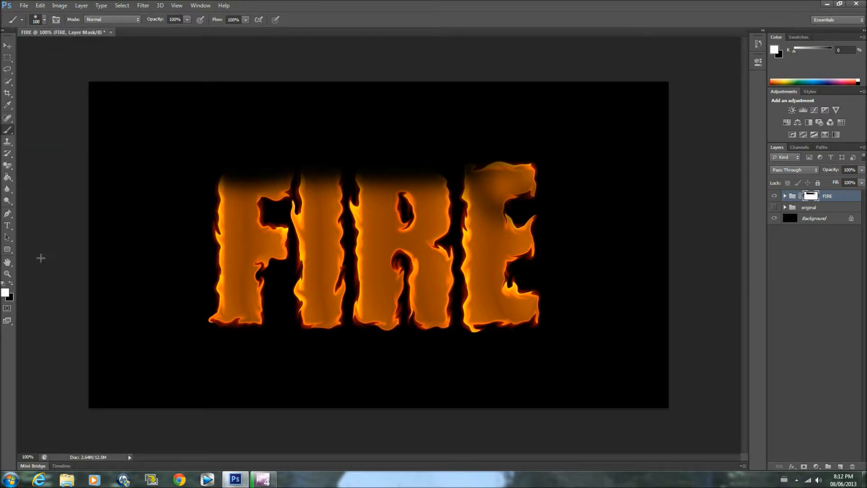
click(12, 285)
mouse_move(517, 151)
mouse_down()
mouse_move(481, 156)
mouse_move(538, 155)
mouse_move(466, 159)
mouse_up()
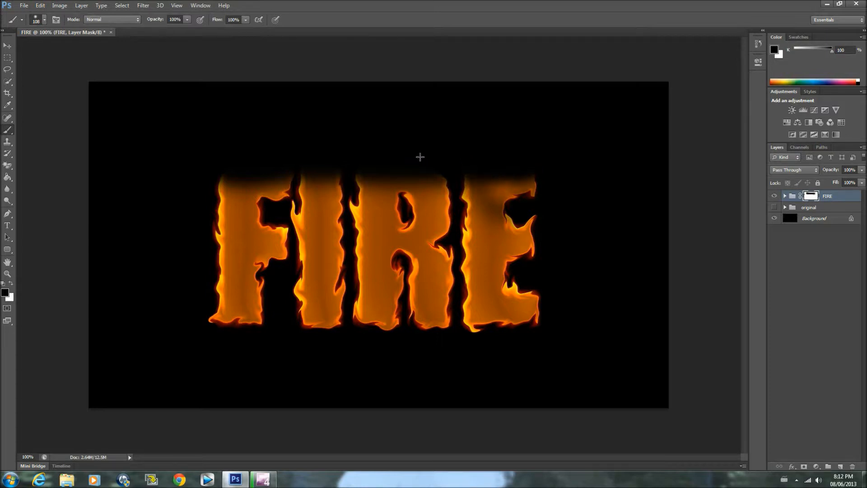
drag(347, 155, 216, 159)
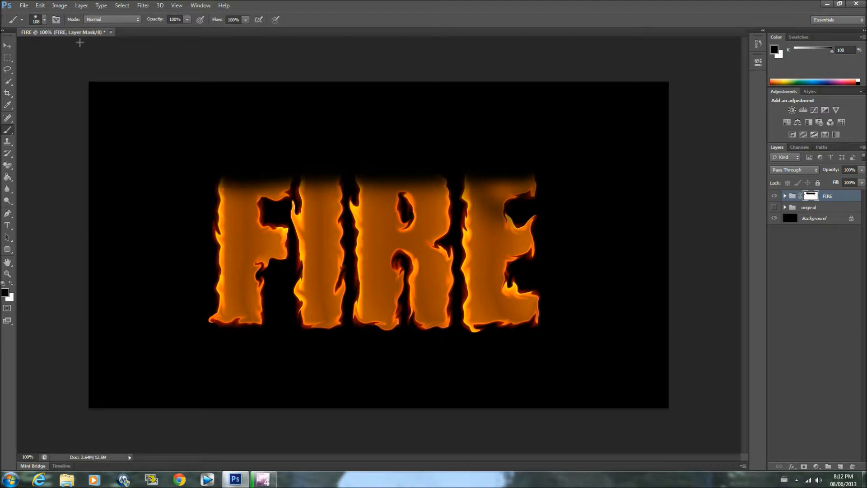
Enlarge the soft brush to 174 px and fade the outer upper corners of the word on the group mask
click(44, 21)
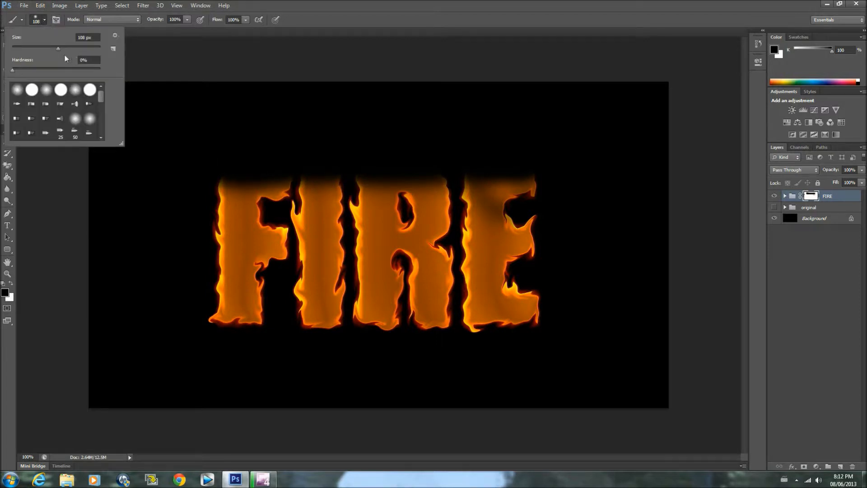
drag(58, 51, 73, 51)
click(261, 132)
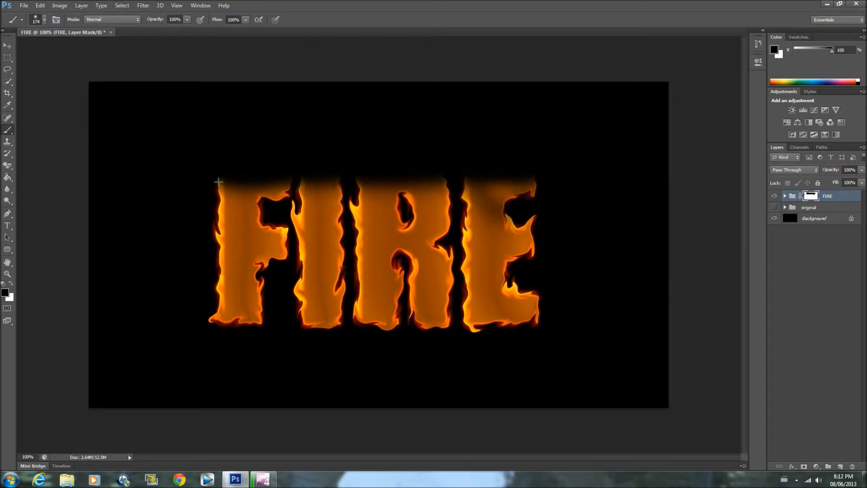
drag(193, 166, 198, 179)
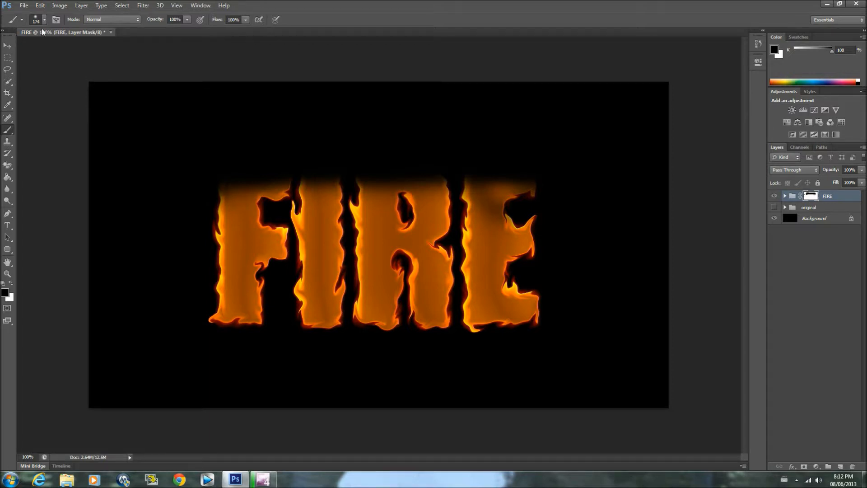
Open the fire photo fire_by_shaedsofgrey.jpg from the My Pictures folder
click(24, 6)
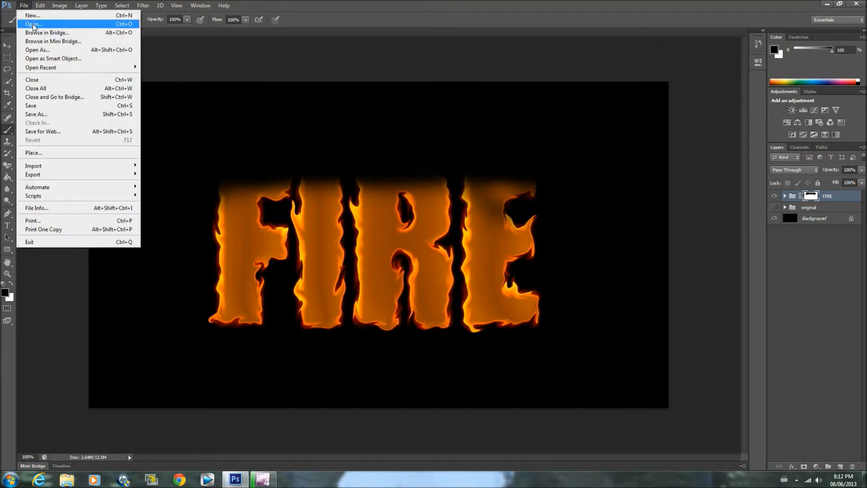
click(33, 25)
click(551, 242)
click(551, 241)
drag(550, 179, 552, 167)
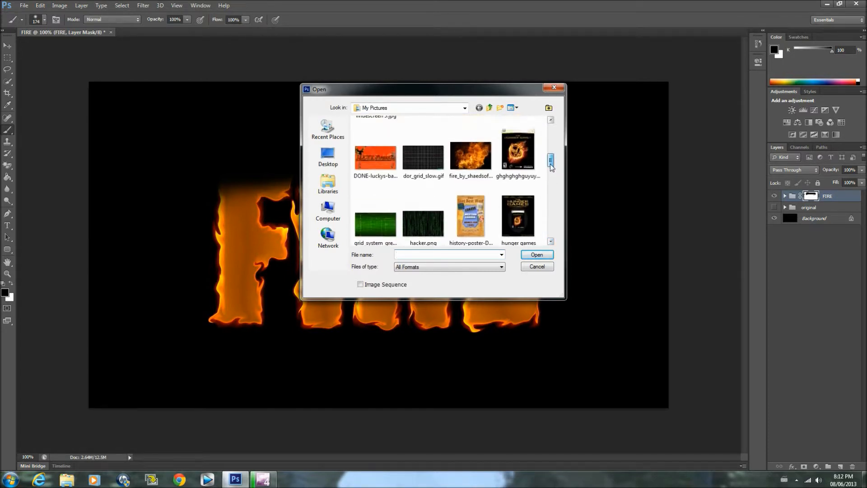
double_click(470, 158)
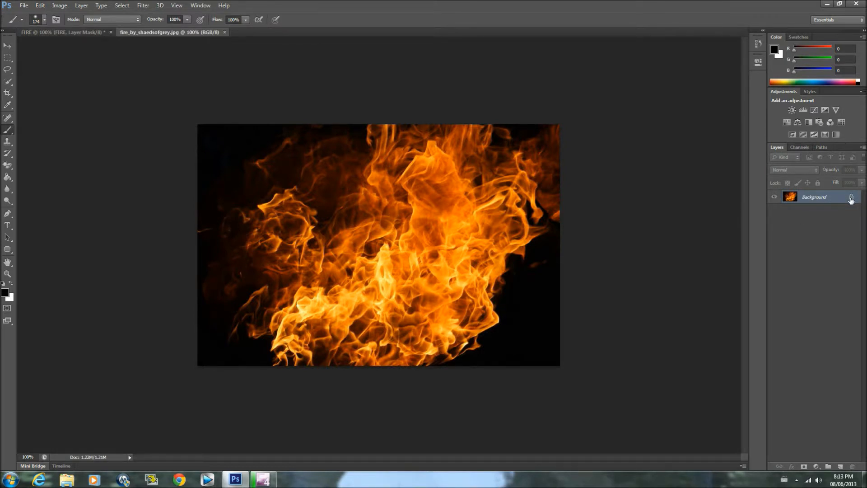
Unlock the fire photo's background as Layer 0 and load its Green channel as a selection
double_click(836, 199)
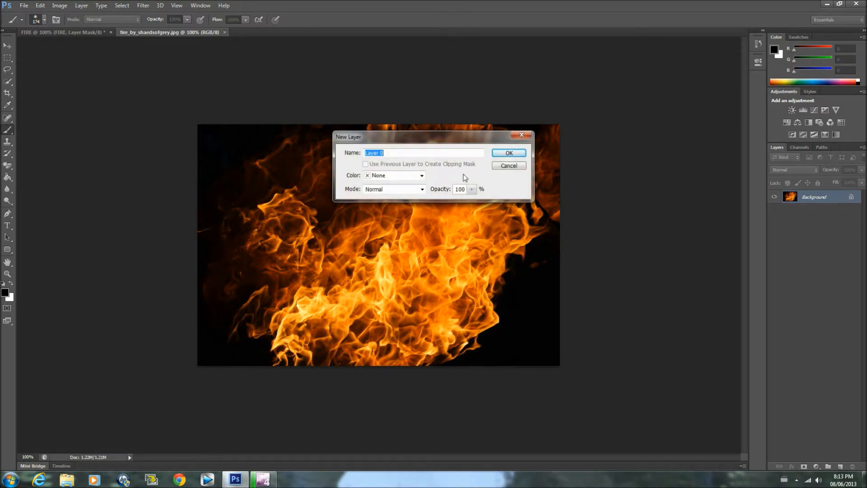
click(509, 153)
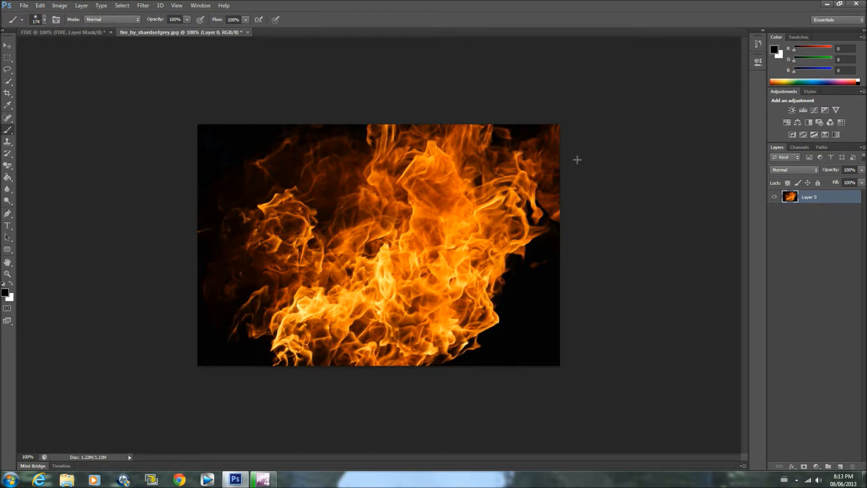
click(801, 147)
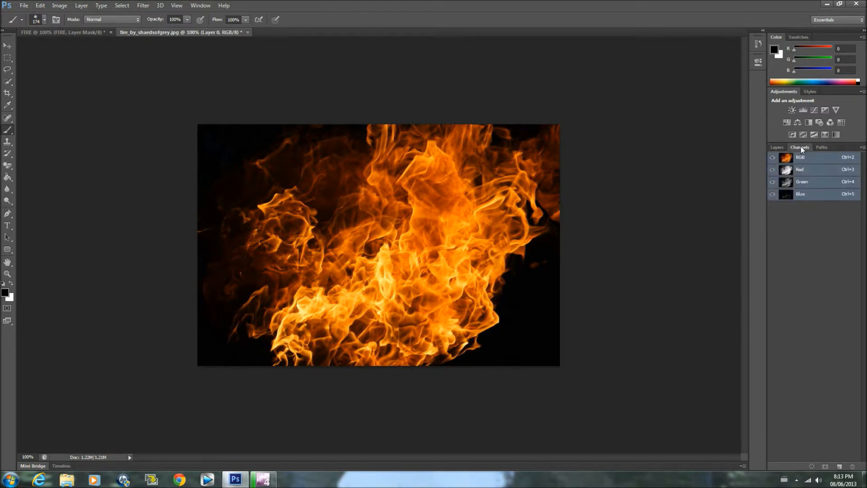
ctrl+click(788, 186)
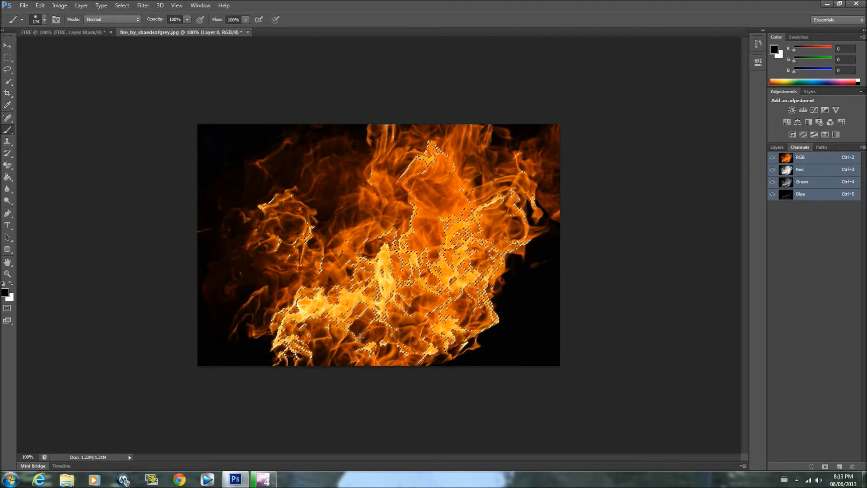
Move the selected flames from the fire photo into the FIRE document and place them over the letter F
click(8, 44)
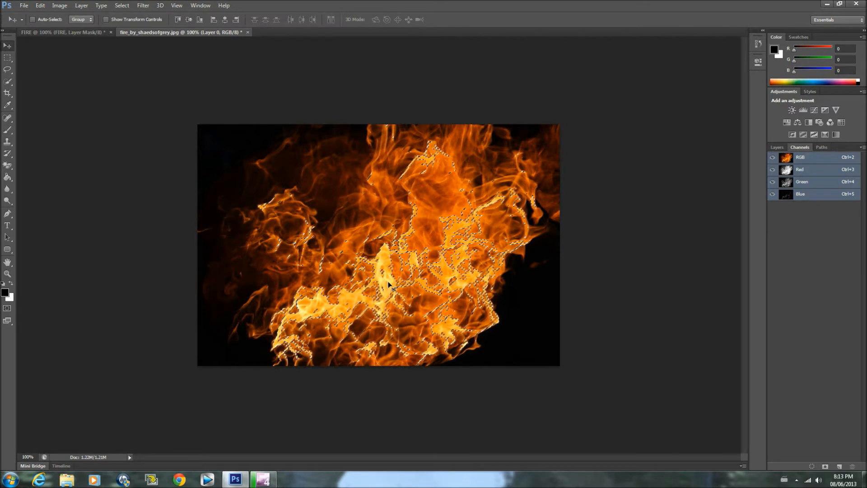
drag(388, 283, 185, 164)
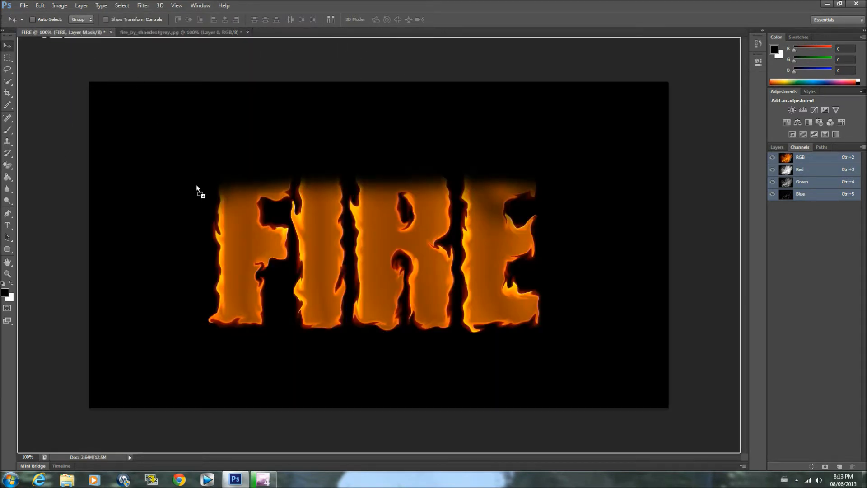
drag(242, 241, 244, 242)
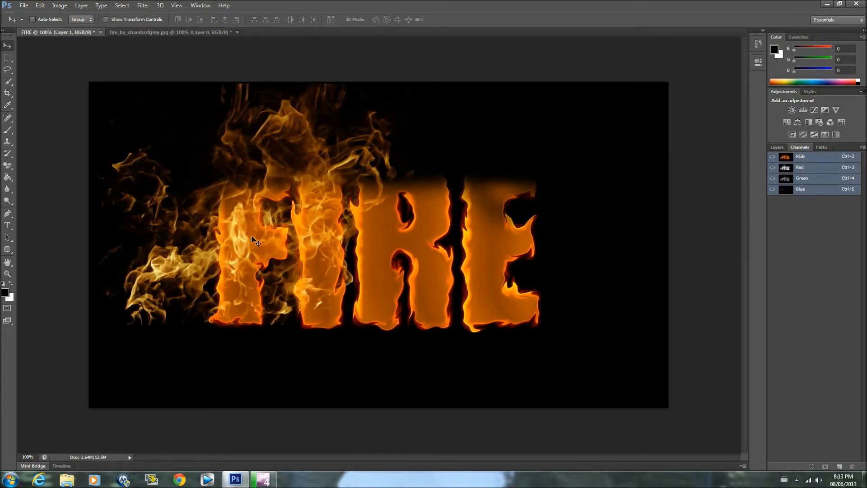
mouse_move(255, 235)
mouse_down()
mouse_move(233, 222)
mouse_move(223, 227)
mouse_move(219, 183)
mouse_move(210, 240)
mouse_move(223, 235)
mouse_move(228, 202)
mouse_move(256, 212)
mouse_move(215, 209)
mouse_move(259, 218)
mouse_move(247, 226)
mouse_move(256, 221)
mouse_move(260, 233)
mouse_up()
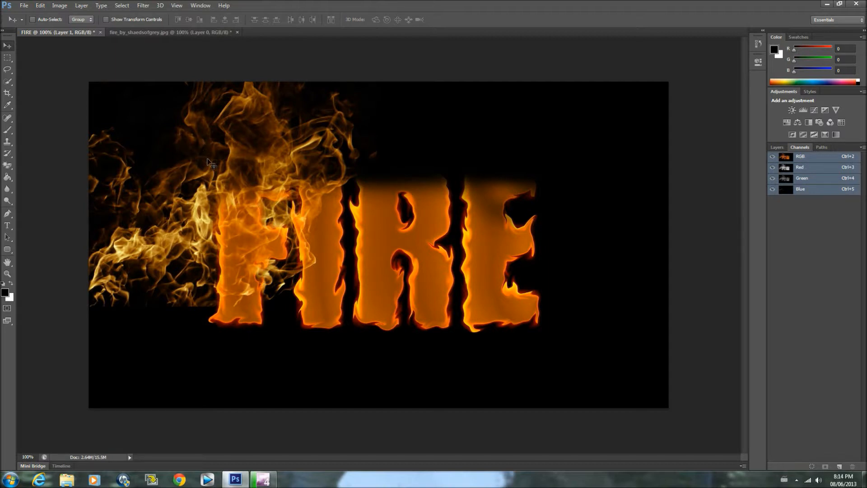
Rename the new flame layer F and add a layer mask to it
click(777, 147)
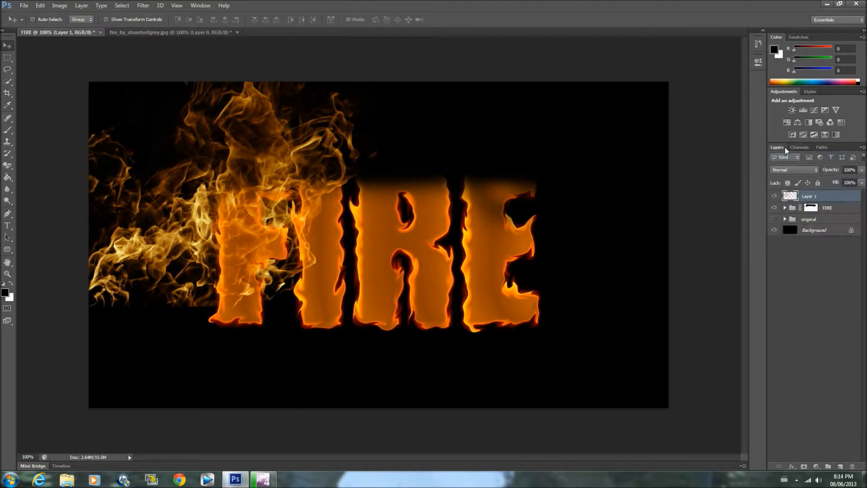
double_click(815, 197)
text(F)
key(Return)
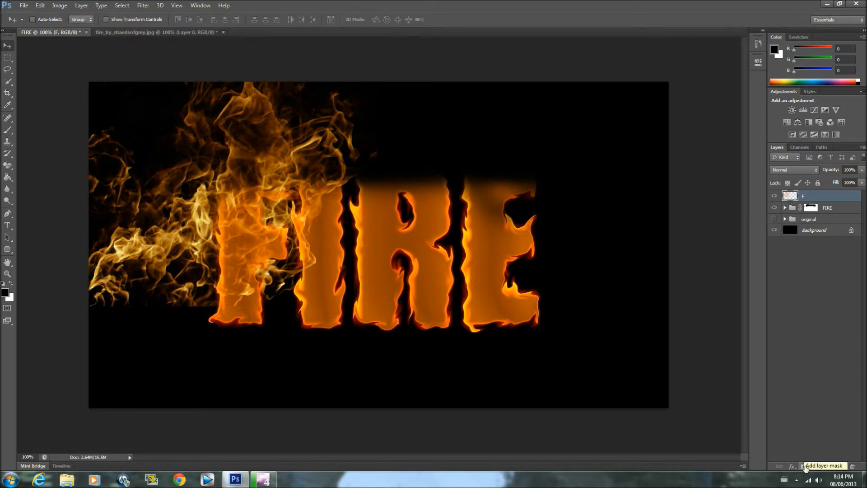
click(804, 466)
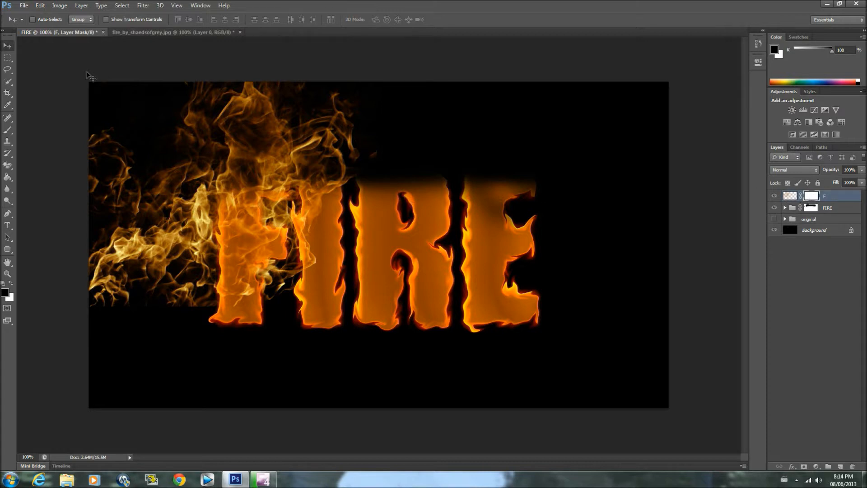
Paint black on the F layer's mask with the 174 px brush to hide the outermost flames around the letter F
click(8, 134)
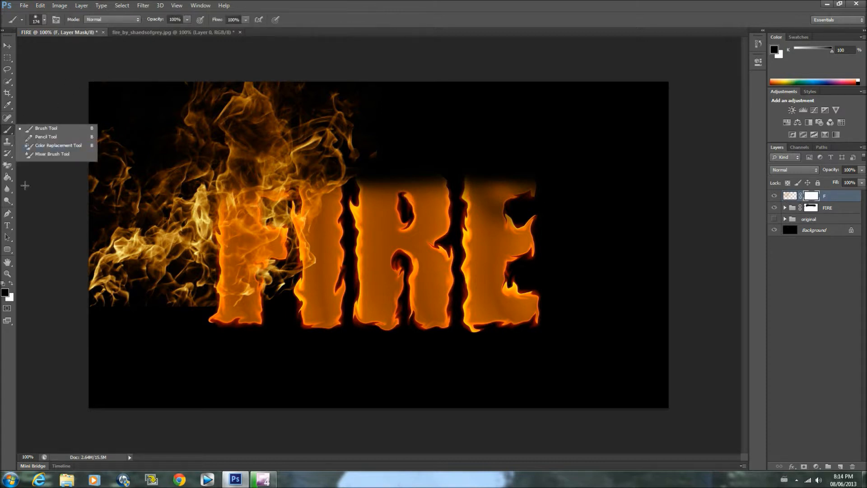
mouse_move(107, 322)
mouse_down()
mouse_move(108, 145)
mouse_move(111, 170)
mouse_up()
mouse_move(102, 90)
mouse_down()
mouse_move(239, 100)
mouse_move(316, 119)
mouse_move(347, 109)
mouse_move(339, 169)
mouse_move(314, 210)
mouse_move(337, 234)
mouse_up()
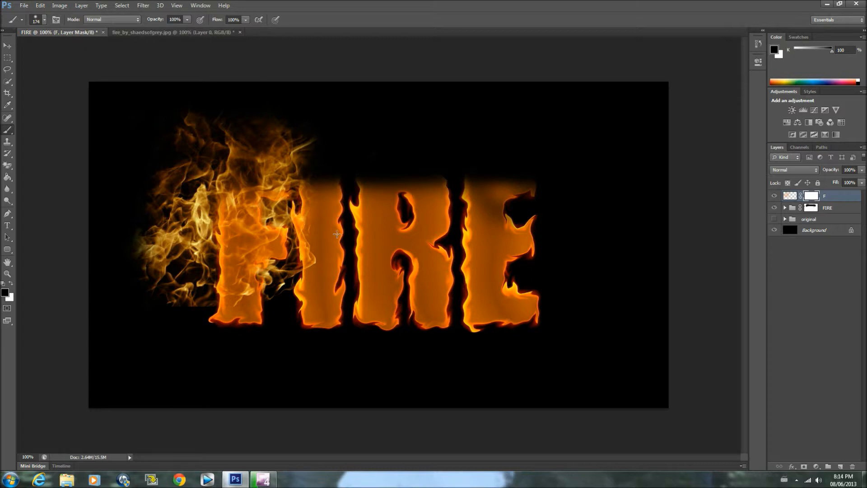
Reduce the brush to 72 px and mask out more flames along the outer left side of the letter F
click(44, 19)
drag(72, 48, 53, 54)
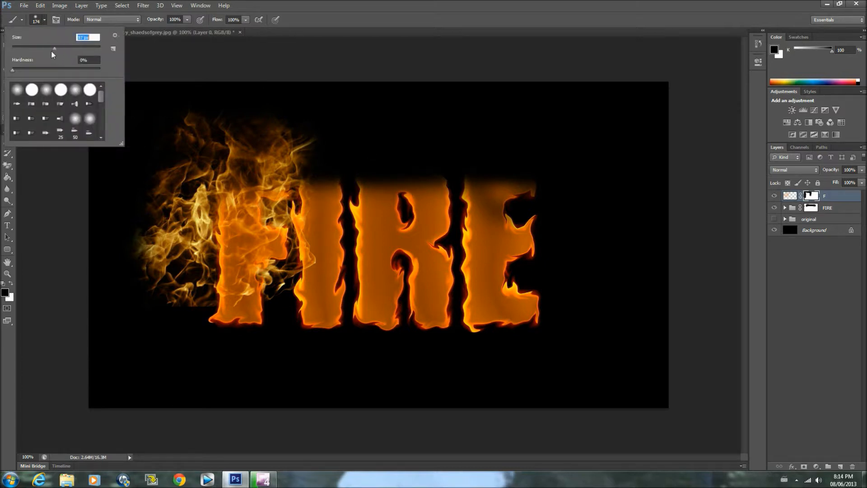
key(Return)
mouse_move(204, 296)
mouse_down()
mouse_move(170, 272)
mouse_move(157, 249)
mouse_move(163, 232)
mouse_move(129, 287)
mouse_move(147, 290)
mouse_move(174, 155)
mouse_up()
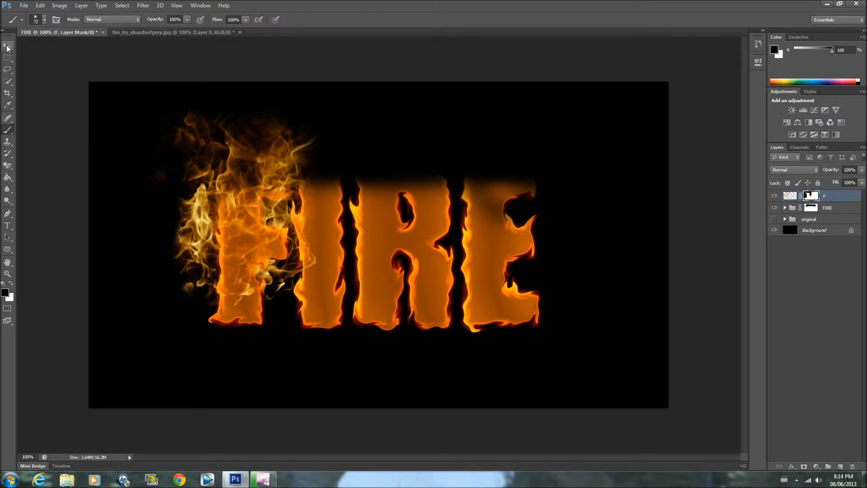
Move the masked flame layer down so its flames cover the whole letter F
click(10, 284)
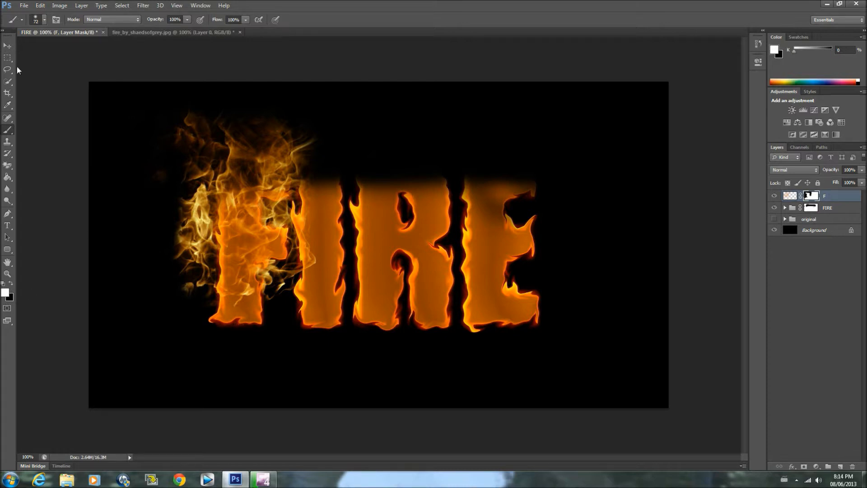
click(7, 46)
drag(245, 200, 243, 233)
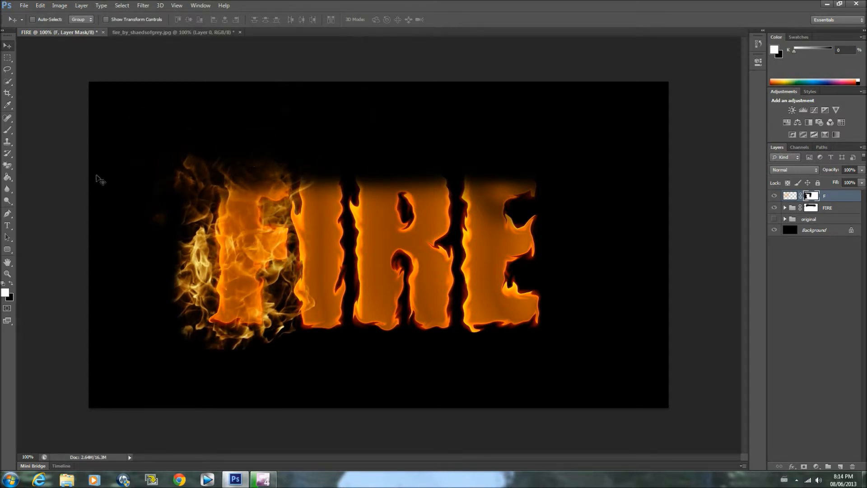
Paint black on the F layer's mask to trim the flames close to both sides and the base of the letter F
click(11, 284)
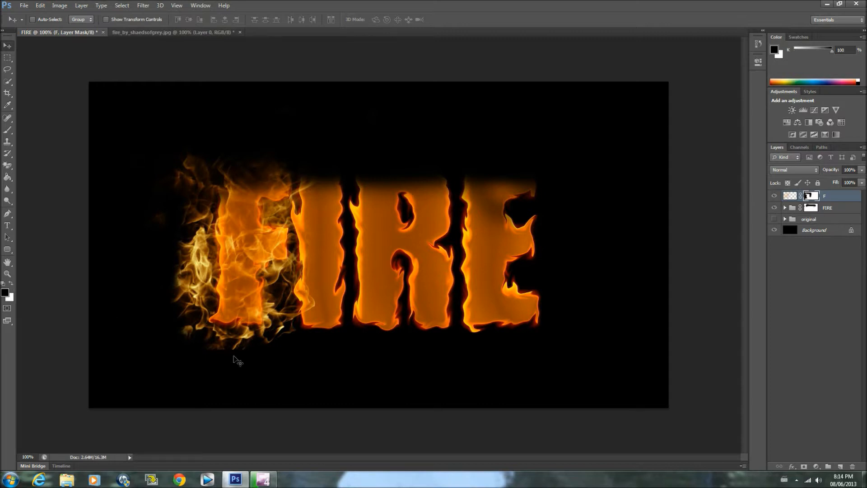
mouse_move(244, 357)
mouse_down()
mouse_move(236, 365)
mouse_move(245, 351)
mouse_up()
click(8, 130)
mouse_move(164, 281)
mouse_down()
mouse_move(177, 320)
mouse_move(205, 346)
mouse_move(241, 349)
mouse_move(202, 357)
mouse_move(184, 335)
mouse_move(186, 276)
mouse_move(168, 208)
mouse_move(148, 218)
mouse_move(179, 160)
mouse_move(175, 178)
mouse_move(205, 153)
mouse_move(190, 254)
mouse_move(210, 337)
mouse_up()
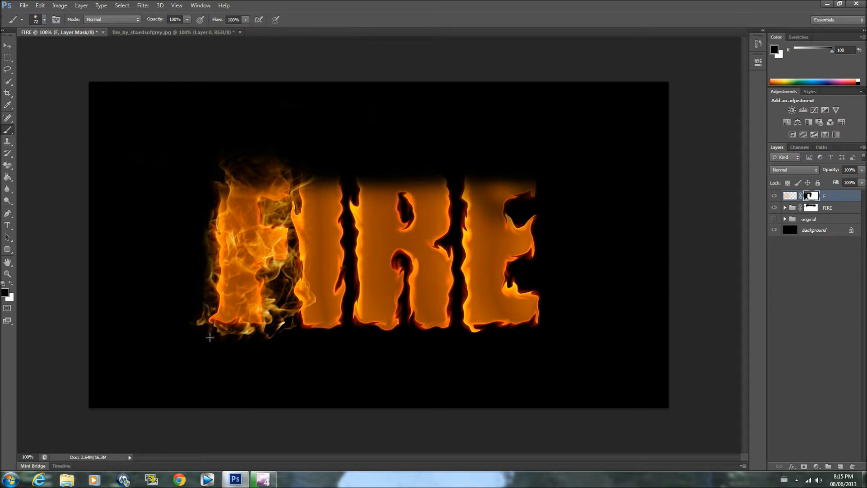
mouse_move(308, 292)
mouse_down()
mouse_move(285, 306)
mouse_move(284, 332)
mouse_move(299, 269)
mouse_move(288, 273)
mouse_move(304, 242)
mouse_move(295, 216)
mouse_move(279, 215)
mouse_move(306, 179)
mouse_up()
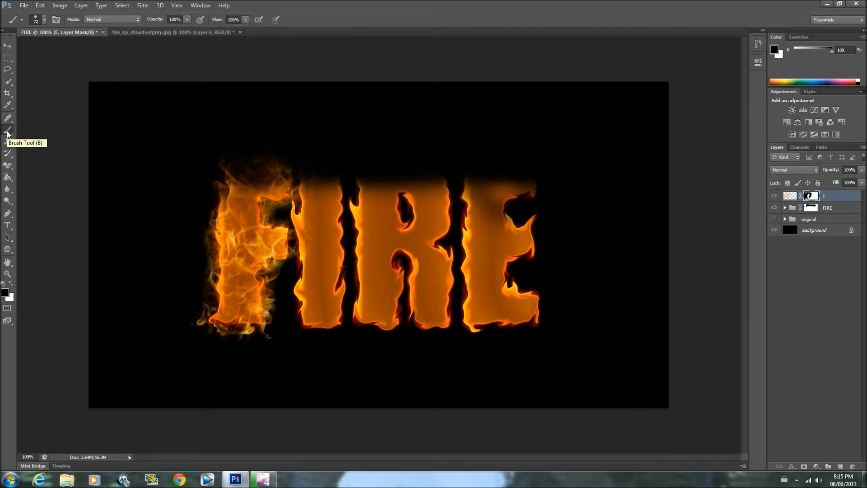
Paint white on the F layer's mask to bring back flames at the upper left and above the letter F
click(11, 283)
drag(211, 168, 212, 210)
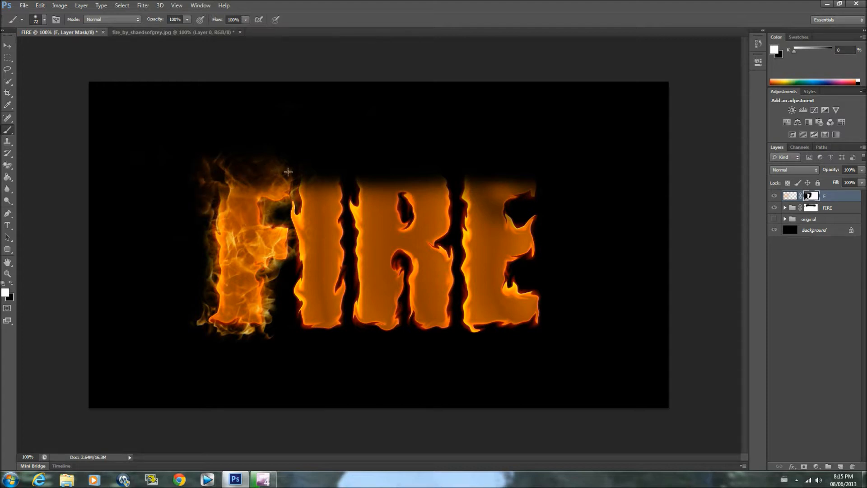
drag(278, 154, 248, 133)
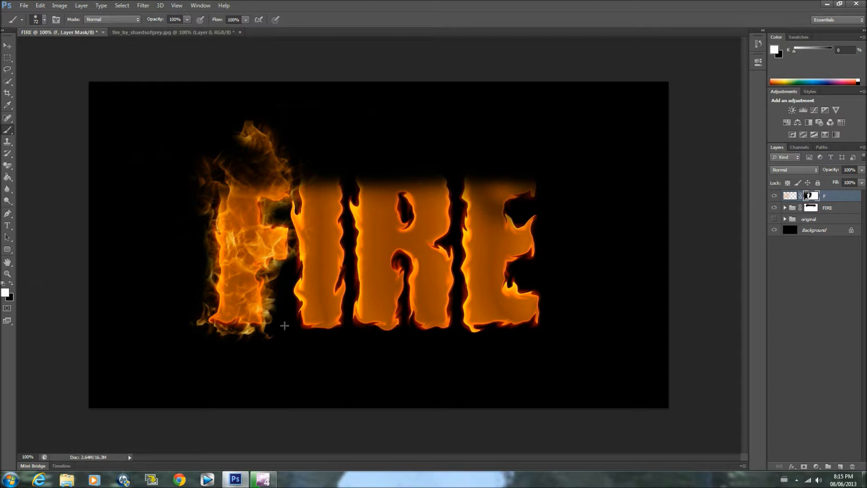
click(10, 283)
Copy the selected flames from the fire photo into the FIRE document again, over the remaining letters
click(139, 34)
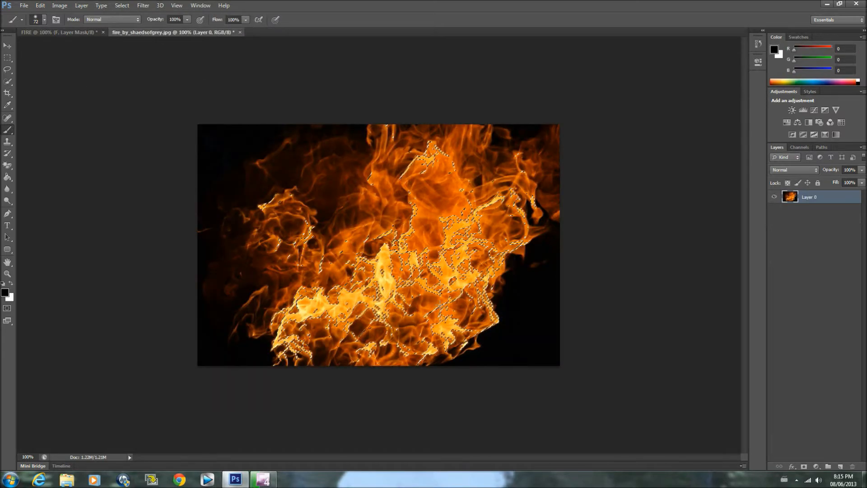
click(7, 45)
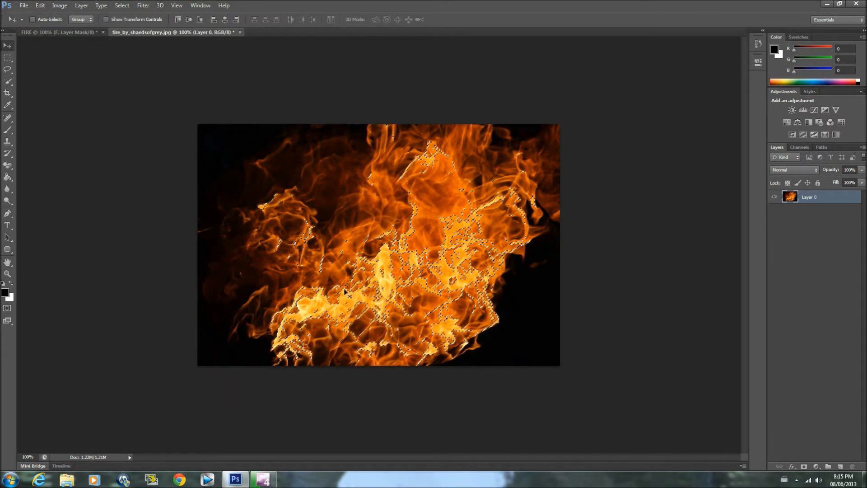
drag(345, 292, 302, 187)
drag(367, 238, 368, 239)
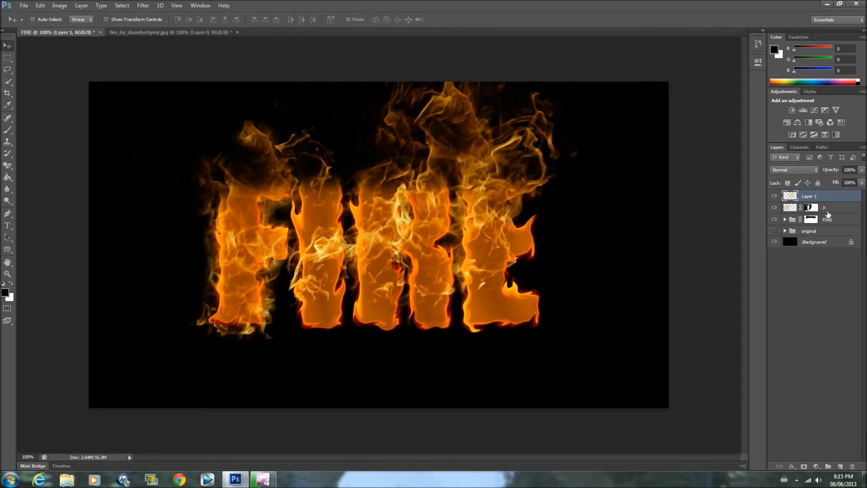
Rename the second flame layer I and add a layer mask to it
double_click(813, 196)
text(I)
key(Return)
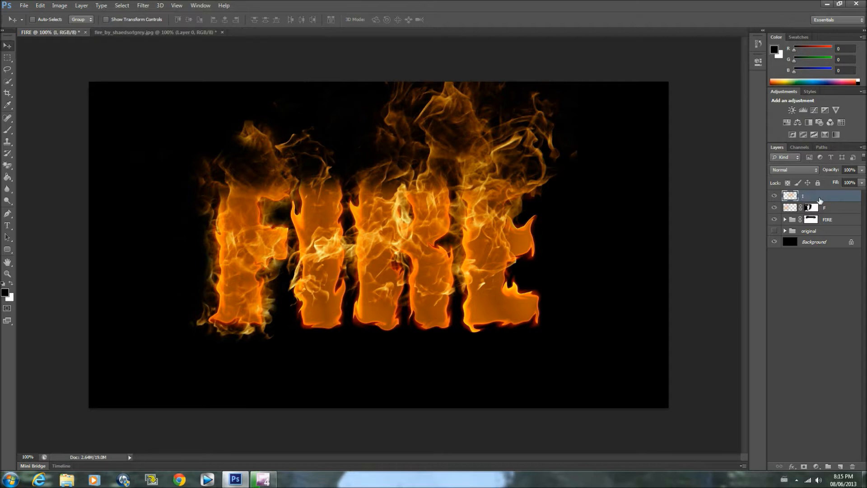
click(804, 466)
Position the second flame layer over the letter I and mask out its flames over the F, the R and the surroundings
drag(433, 213, 304, 257)
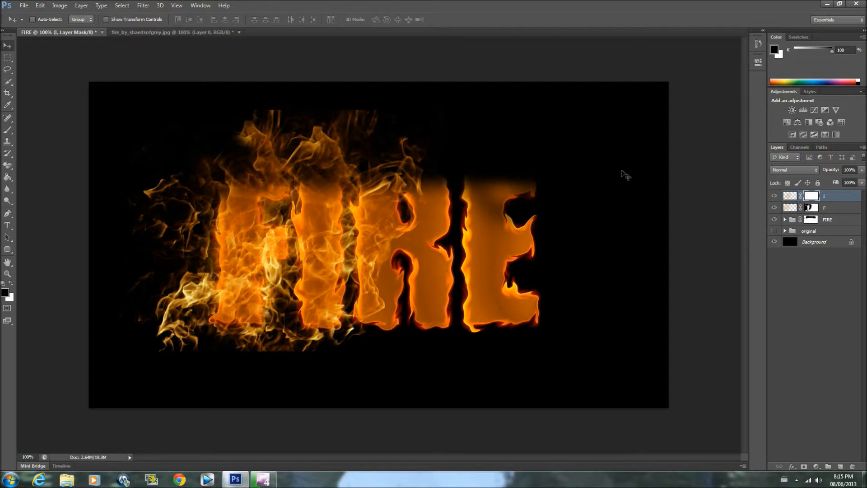
click(7, 130)
mouse_move(163, 334)
mouse_down()
mouse_move(178, 336)
mouse_move(158, 296)
mouse_move(153, 228)
mouse_move(152, 289)
mouse_move(203, 316)
mouse_move(262, 293)
mouse_move(228, 159)
mouse_move(144, 150)
mouse_move(160, 155)
mouse_up()
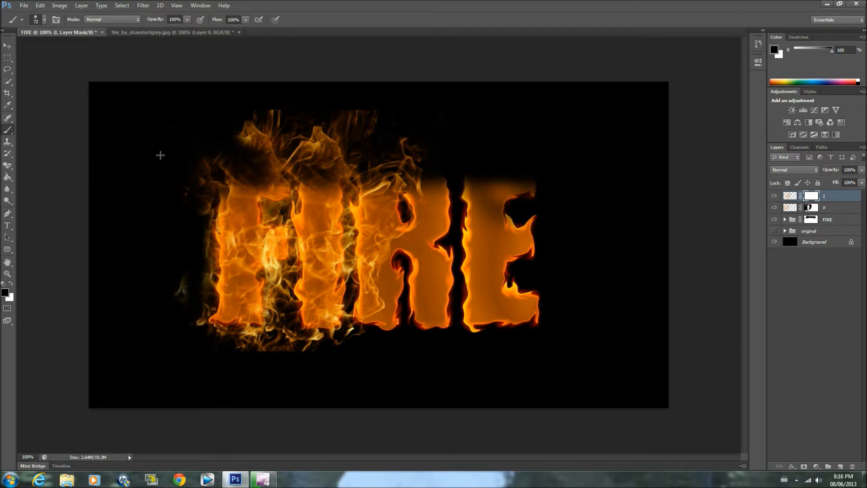
mouse_move(165, 292)
mouse_down()
mouse_move(189, 286)
mouse_move(199, 352)
mouse_move(284, 334)
mouse_move(271, 271)
mouse_move(276, 213)
mouse_up()
mouse_move(260, 125)
mouse_down()
mouse_move(289, 114)
mouse_move(287, 106)
mouse_move(371, 111)
mouse_move(399, 130)
mouse_move(396, 205)
mouse_move(423, 214)
mouse_move(430, 176)
mouse_move(388, 251)
mouse_move(390, 269)
mouse_up()
mouse_move(381, 201)
mouse_down()
mouse_move(372, 181)
mouse_move(361, 208)
mouse_move(365, 280)
mouse_move(382, 301)
mouse_up()
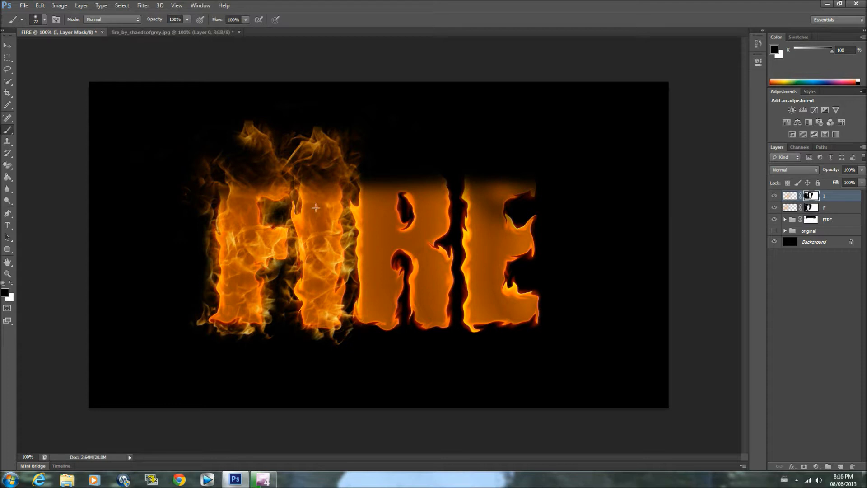
Trim the flames along the sides and top of the letter I with black on its layer mask
drag(290, 232, 292, 242)
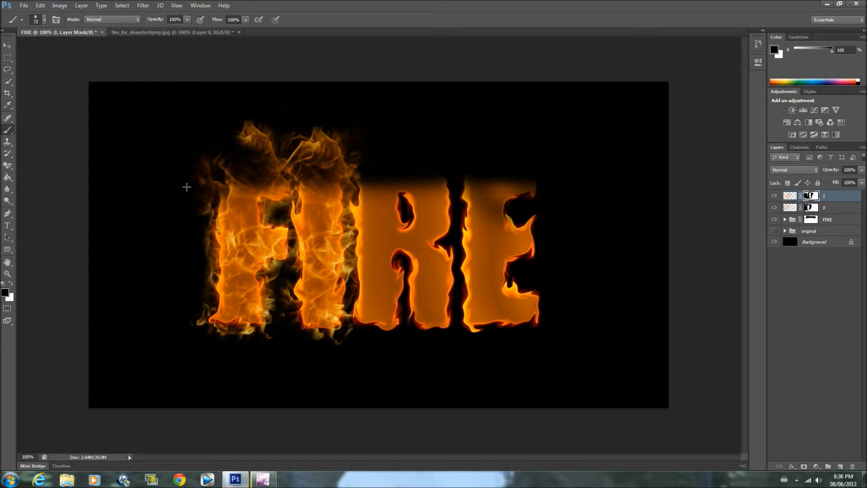
mouse_move(295, 132)
mouse_down()
mouse_move(331, 129)
mouse_move(297, 133)
mouse_up()
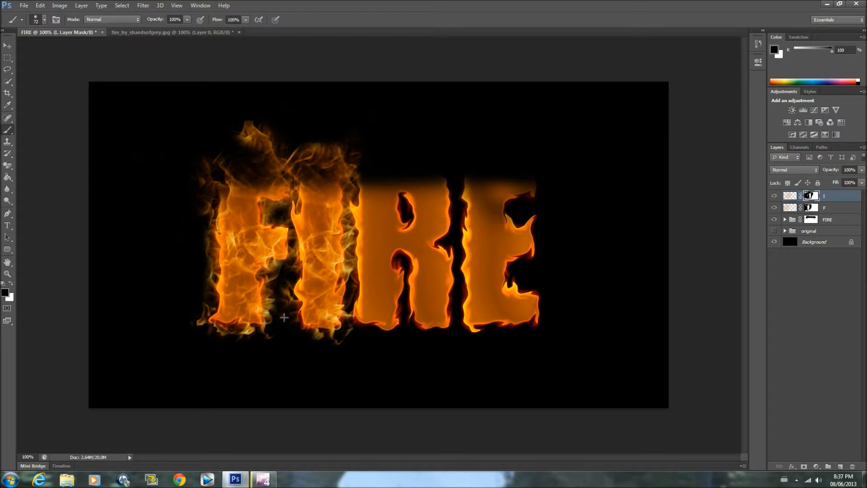
drag(352, 298, 358, 137)
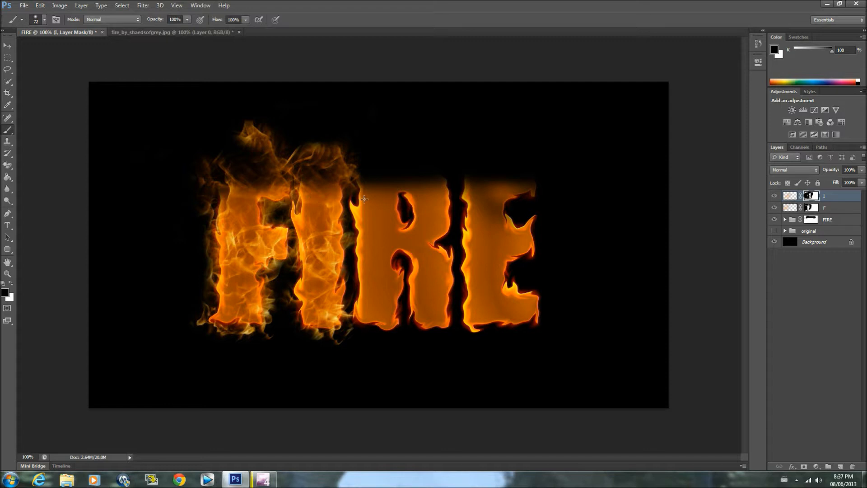
Paint white on the I layer's mask to restore the flame tip above the letter and some flames at its base
click(11, 282)
drag(326, 138, 284, 184)
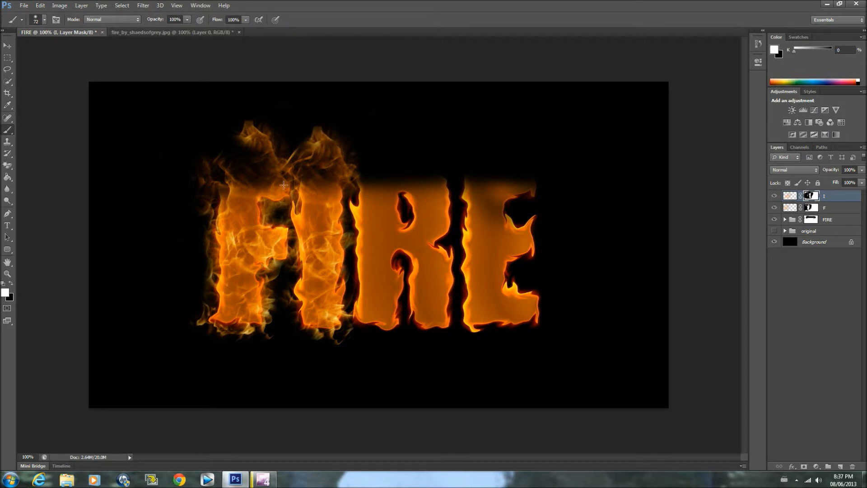
drag(322, 344, 300, 335)
click(12, 283)
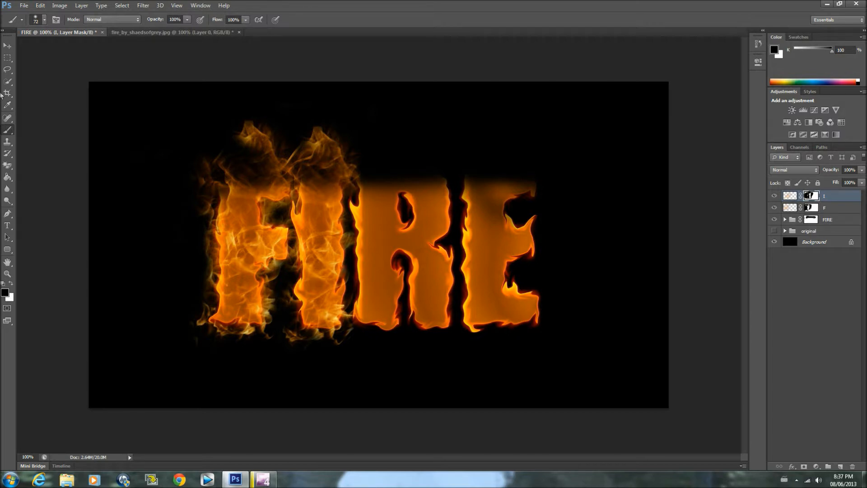
Copy the selected flames from the fire photo into the FIRE document as a new layer over the letters
click(176, 32)
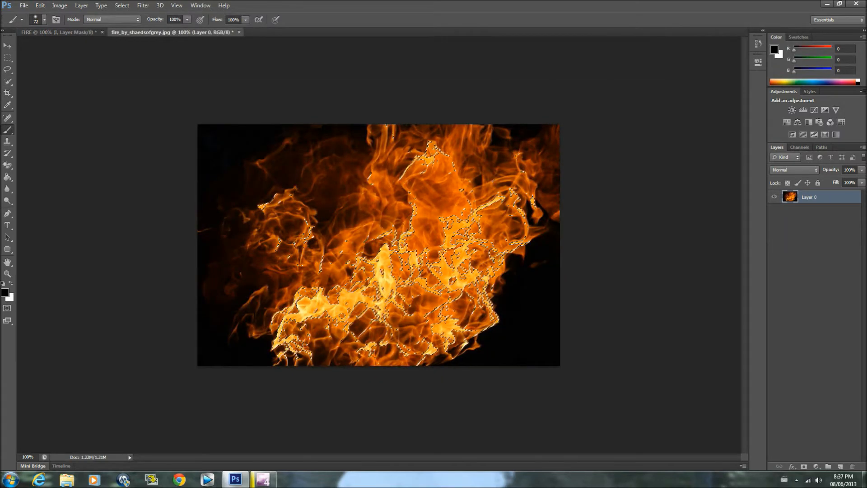
click(8, 46)
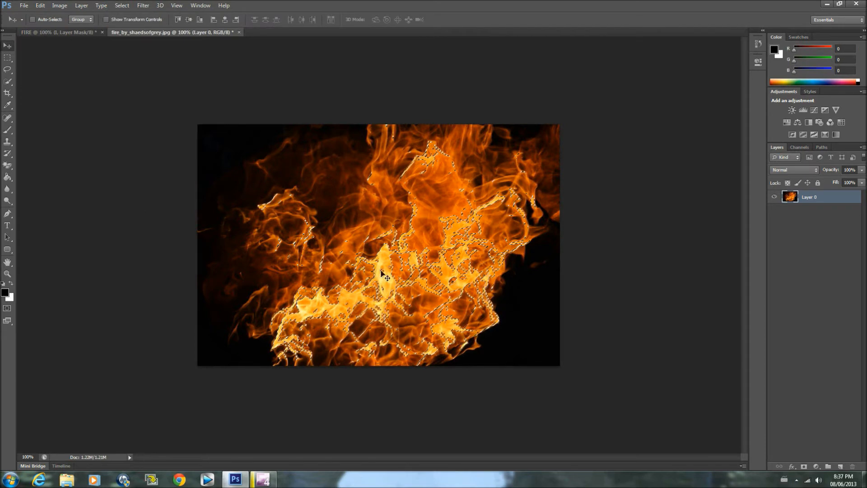
drag(383, 261, 400, 245)
drag(283, 166, 394, 262)
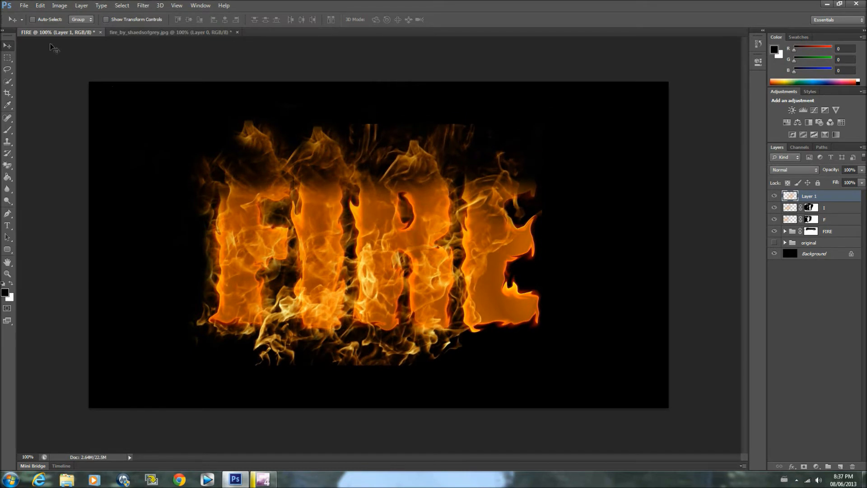
Rotate the new flame layer by about 149 degrees with Free Transform and position its flames over the letter R
click(40, 5)
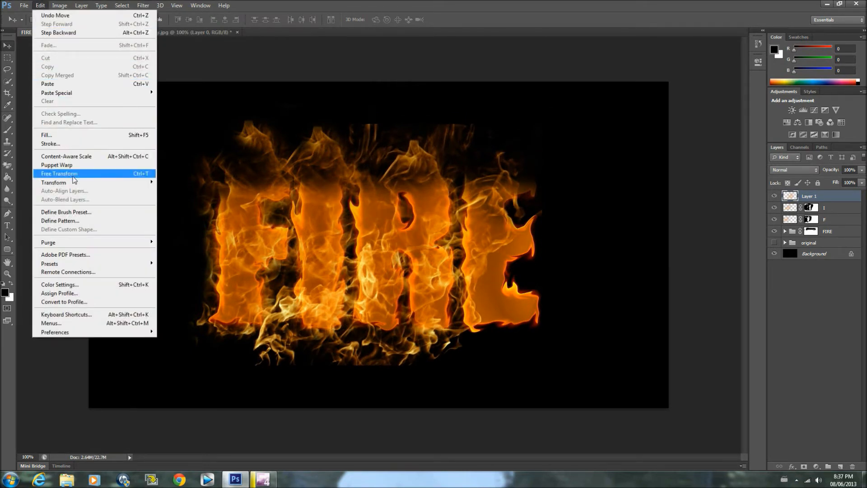
click(75, 174)
drag(580, 142, 603, 345)
drag(427, 234, 435, 216)
drag(538, 141, 470, 370)
drag(429, 199, 462, 178)
drag(623, 203, 603, 275)
drag(435, 196, 452, 212)
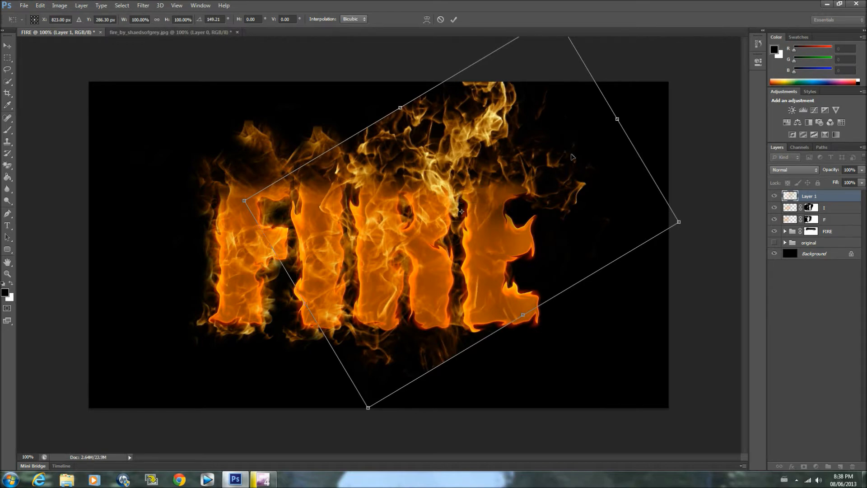
key(Return)
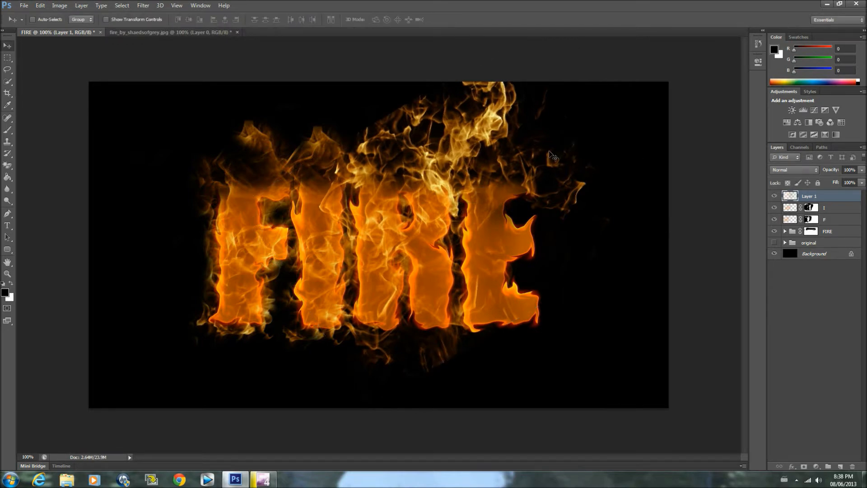
Add a layer mask to the third flame layer and paint black with a soft 97 px brush to hide flames over the E and beyond the R
click(7, 129)
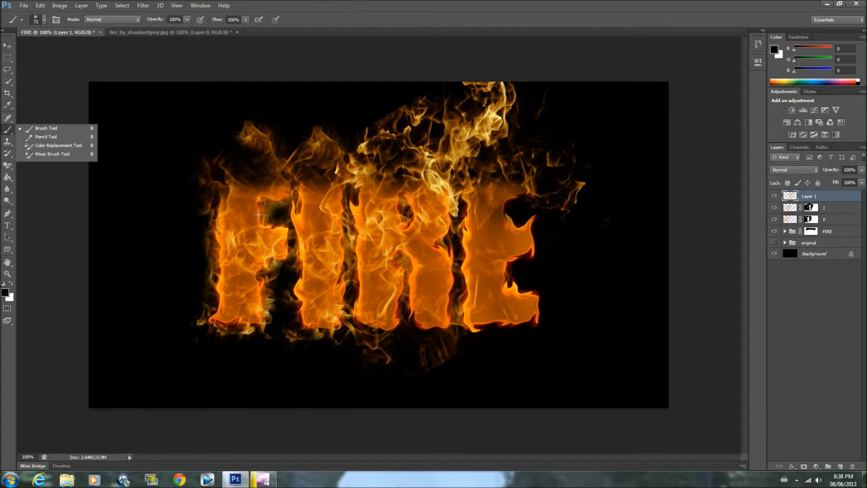
click(804, 467)
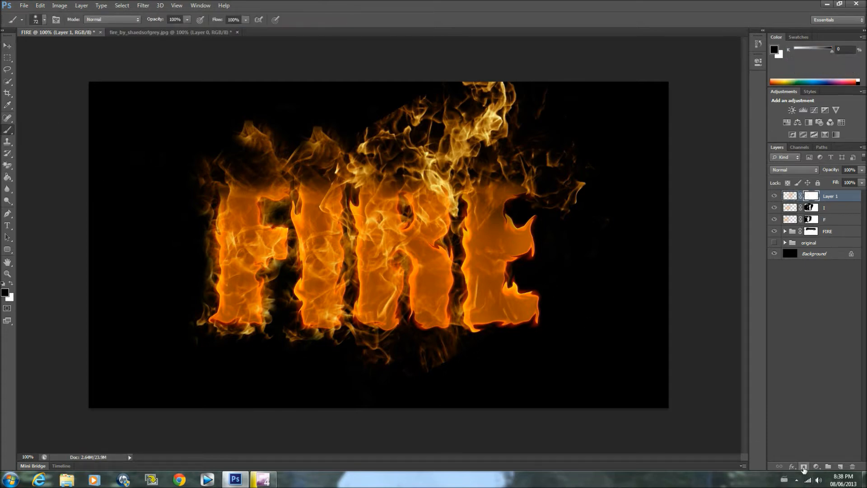
mouse_move(564, 195)
mouse_down()
mouse_move(583, 188)
mouse_move(586, 245)
mouse_up()
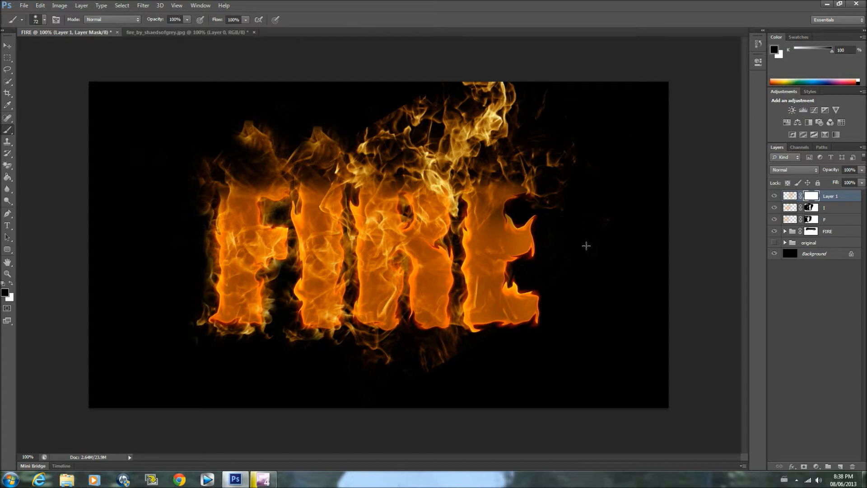
click(44, 18)
drag(39, 50, 54, 48)
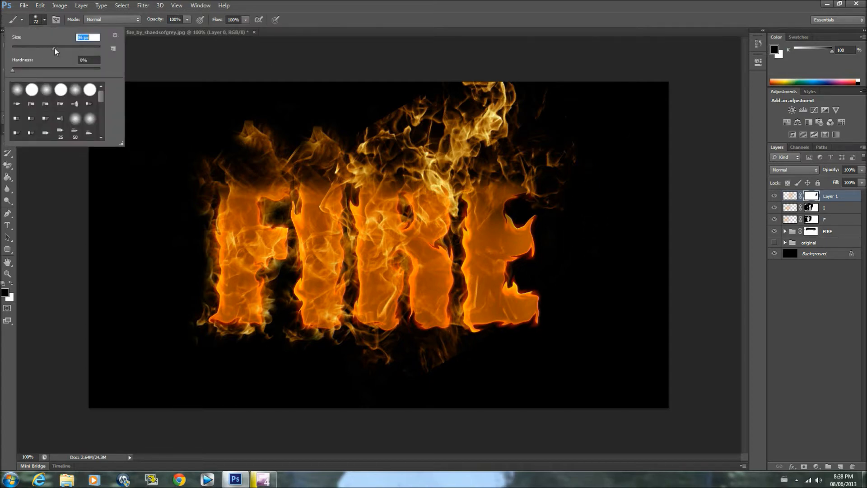
key(Return)
mouse_move(530, 112)
mouse_down()
mouse_move(460, 87)
mouse_move(468, 83)
mouse_move(452, 93)
mouse_move(568, 147)
mouse_move(579, 124)
mouse_move(550, 216)
mouse_move(560, 158)
mouse_move(518, 225)
mouse_move(516, 169)
mouse_move(520, 195)
mouse_move(561, 115)
mouse_move(510, 112)
mouse_move(493, 124)
mouse_move(430, 106)
mouse_move(405, 110)
mouse_move(457, 131)
mouse_move(483, 126)
mouse_move(501, 143)
mouse_move(514, 256)
mouse_move(543, 273)
mouse_up()
mouse_move(511, 345)
mouse_down()
mouse_move(384, 363)
mouse_move(414, 364)
mouse_move(393, 366)
mouse_up()
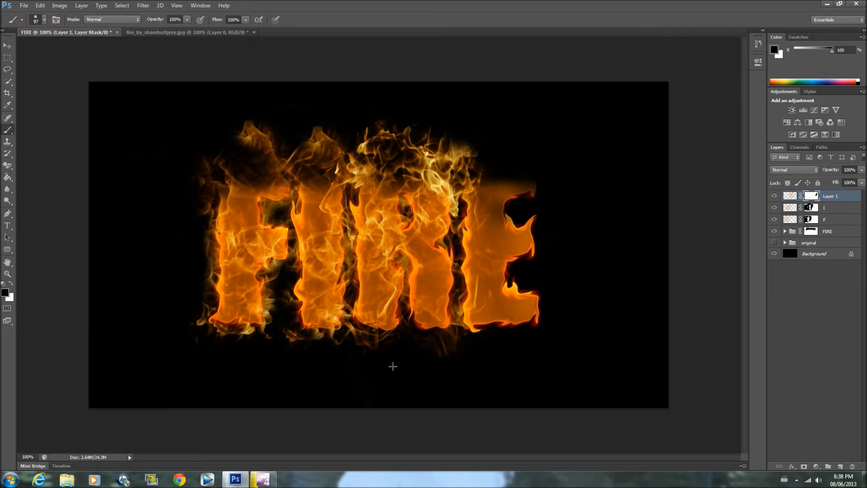
Rename the third flame layer R
double_click(830, 196)
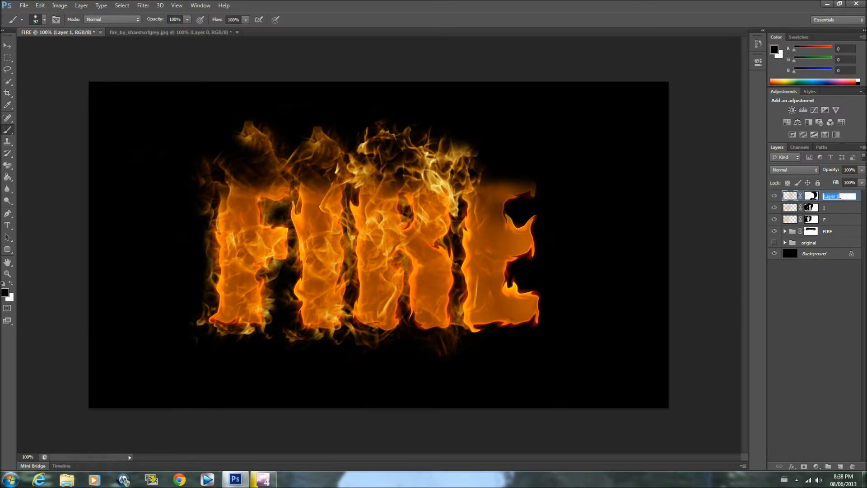
key(BackSpace)
text(R)
key(Return)
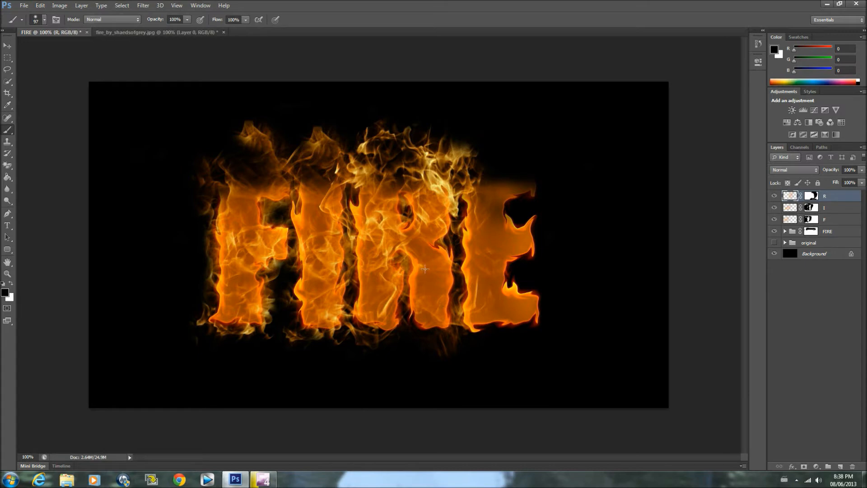
Set the brush size to 48 px and paint black on the R layer over the flames between the R and the E
click(43, 20)
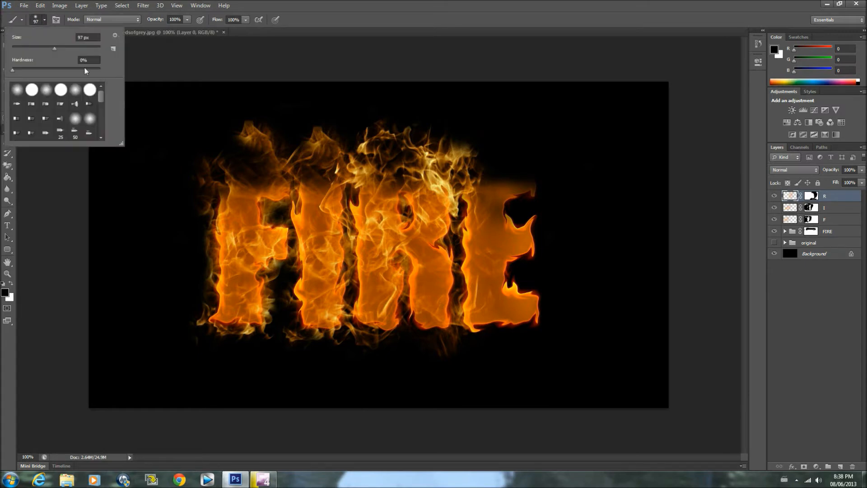
drag(54, 49, 33, 51)
key(Return)
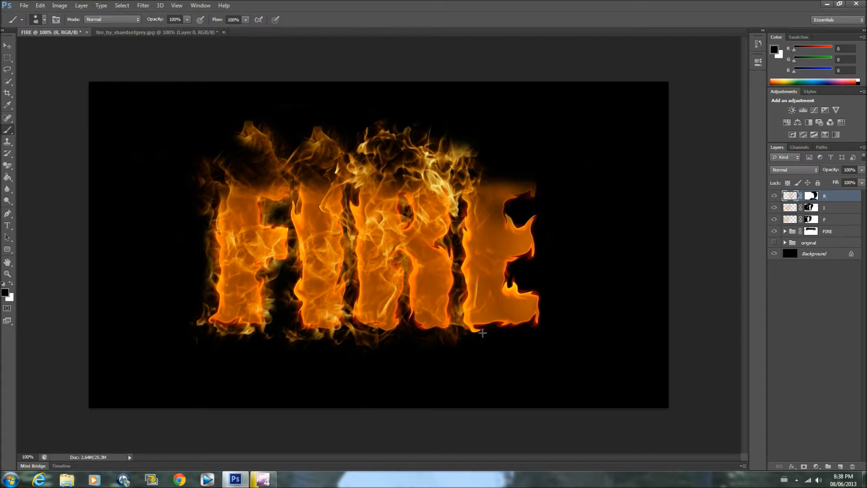
drag(465, 330, 463, 160)
mouse_move(463, 196)
mouse_down()
mouse_move(481, 172)
mouse_move(498, 192)
mouse_move(468, 181)
mouse_move(491, 186)
mouse_move(501, 211)
mouse_move(473, 218)
mouse_move(479, 186)
mouse_move(486, 212)
mouse_move(490, 186)
mouse_move(485, 219)
mouse_move(471, 226)
mouse_move(475, 202)
mouse_up()
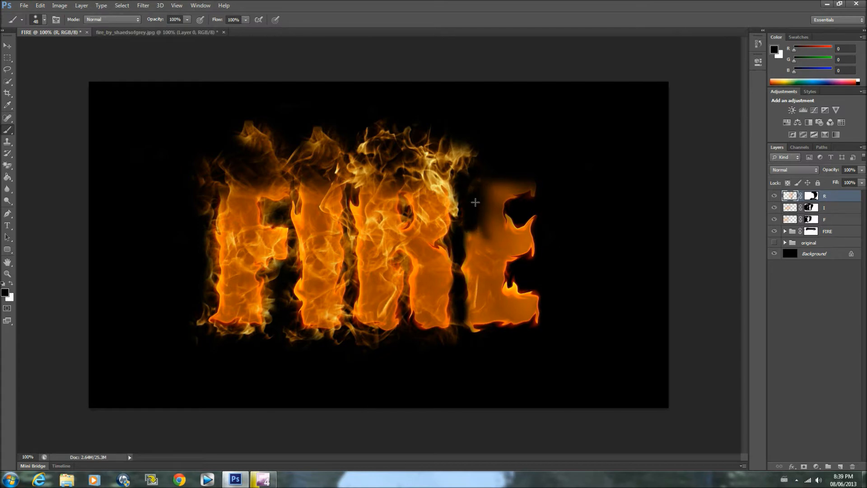
mouse_move(480, 219)
mouse_down()
mouse_move(488, 281)
mouse_move(516, 287)
mouse_up()
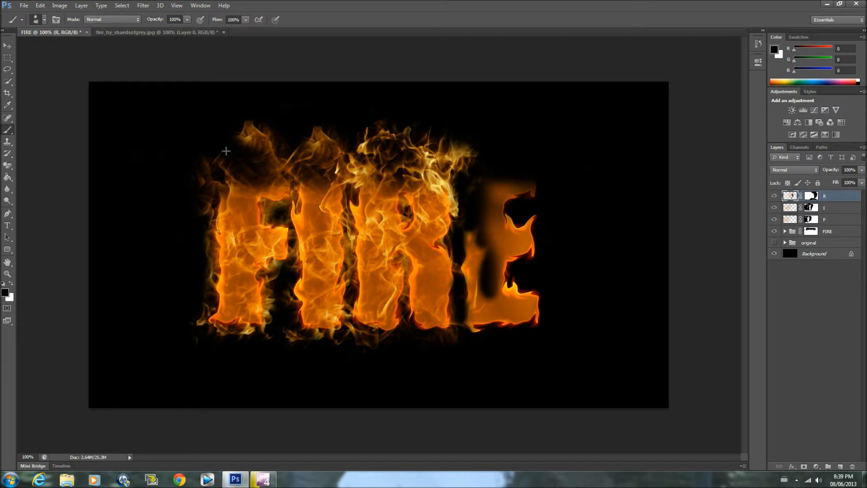
click(40, 6)
click(52, 31)
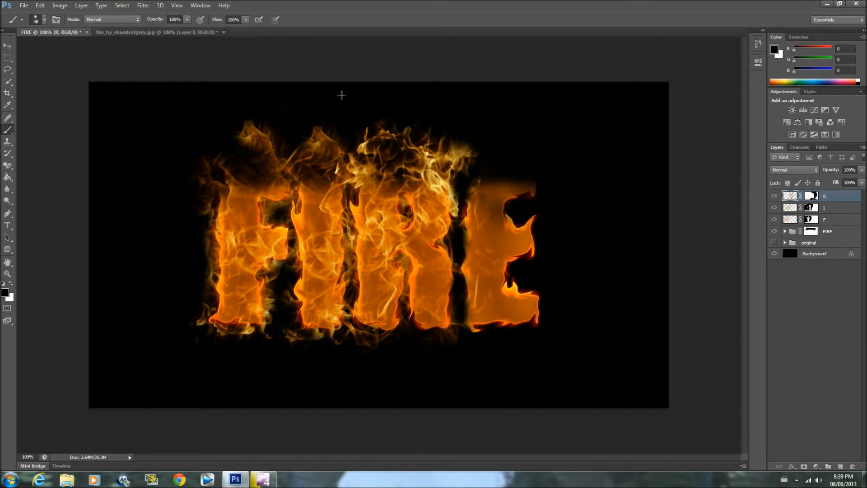
click(41, 5)
click(58, 32)
click(40, 5)
click(53, 33)
mouse_move(472, 176)
mouse_down()
mouse_move(493, 173)
mouse_move(475, 194)
mouse_move(460, 181)
mouse_move(280, 276)
mouse_up()
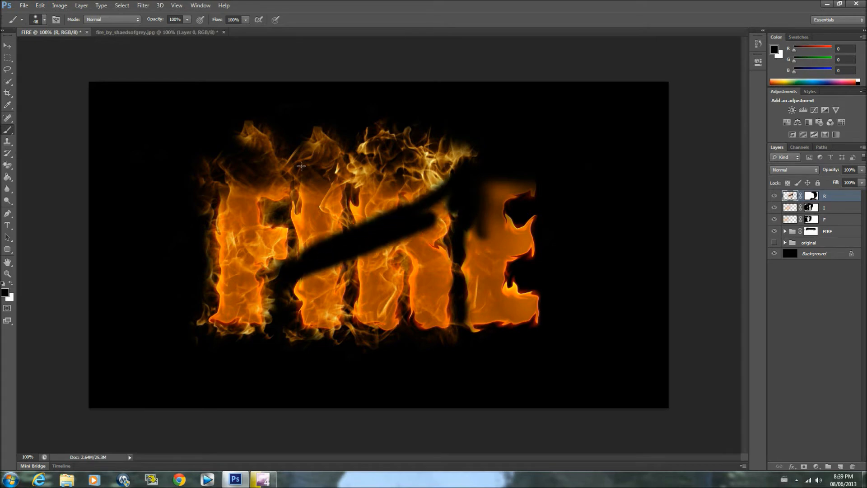
click(38, 6)
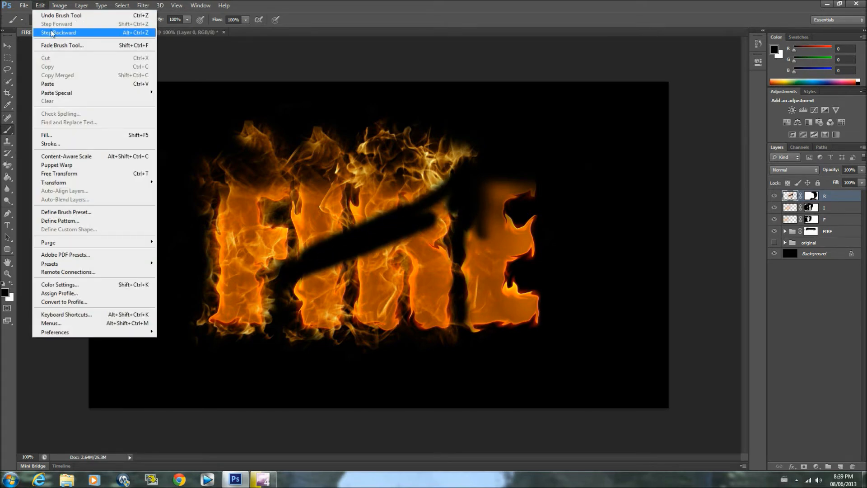
click(53, 32)
click(40, 6)
click(48, 25)
click(40, 5)
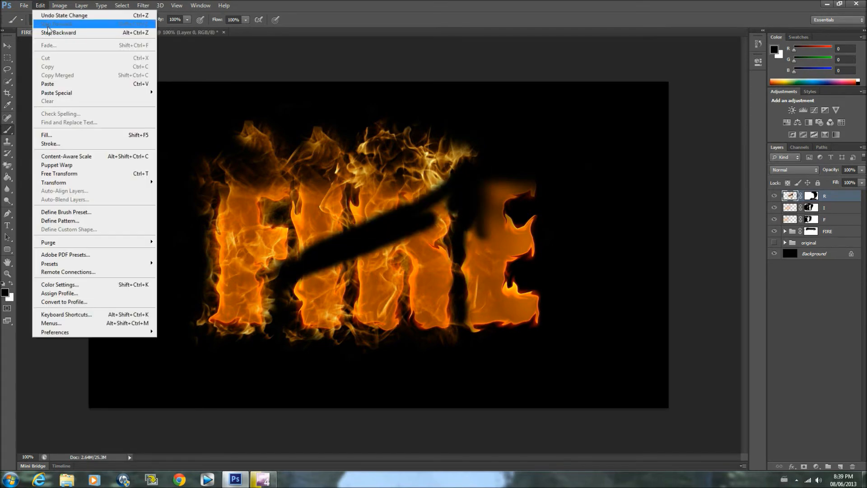
click(43, 6)
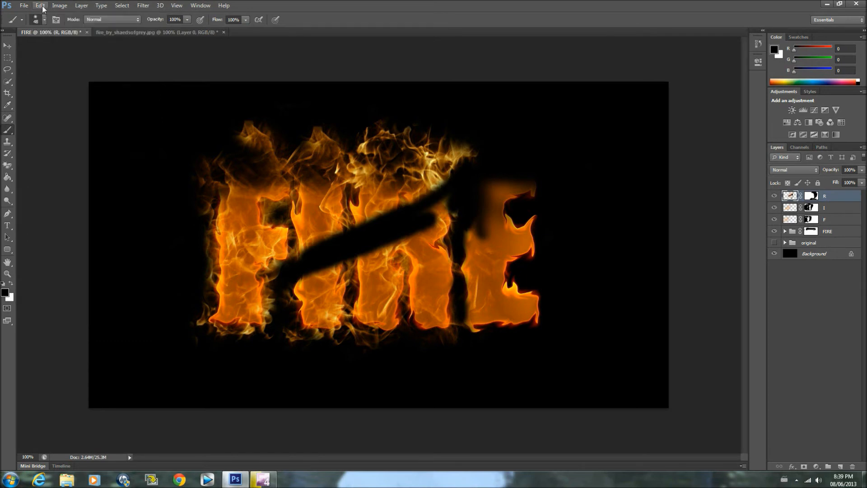
click(41, 5)
click(47, 32)
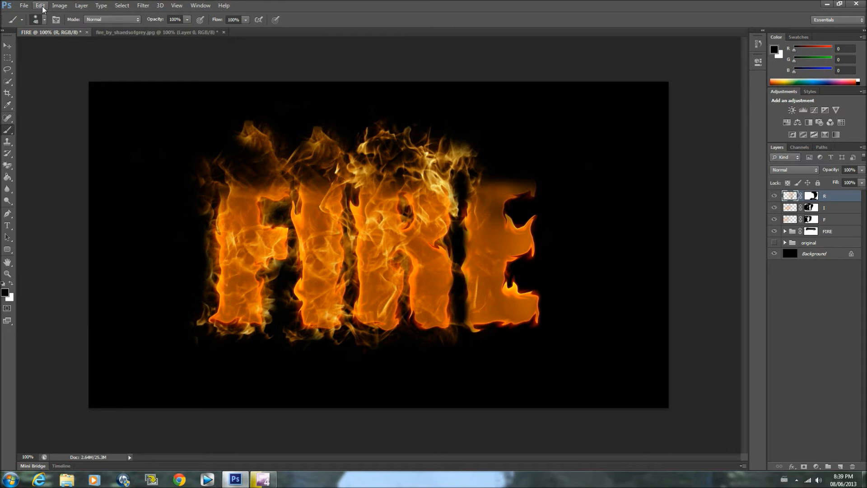
click(42, 7)
click(48, 34)
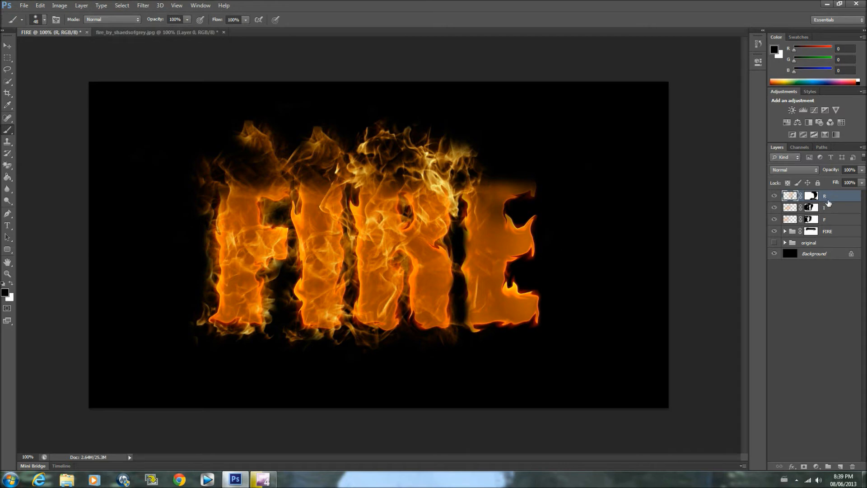
Paint black over the stray flames at the upper right of the R and set the brush size to 67 px
drag(464, 139, 469, 155)
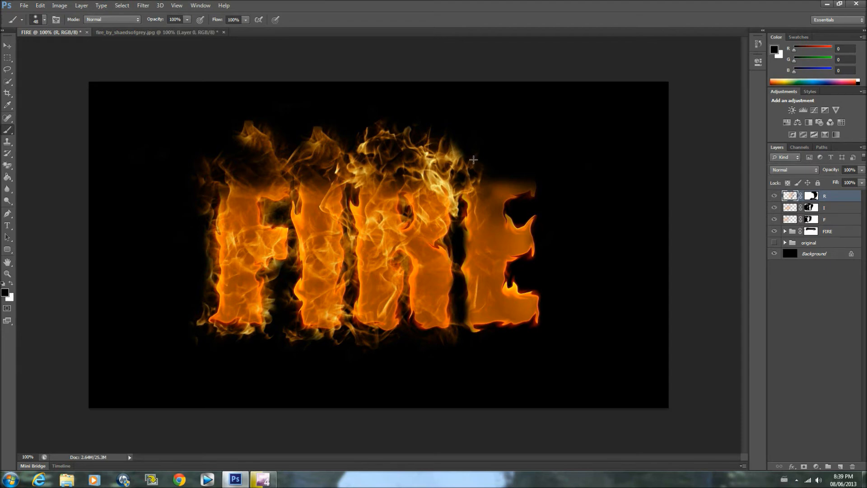
click(44, 19)
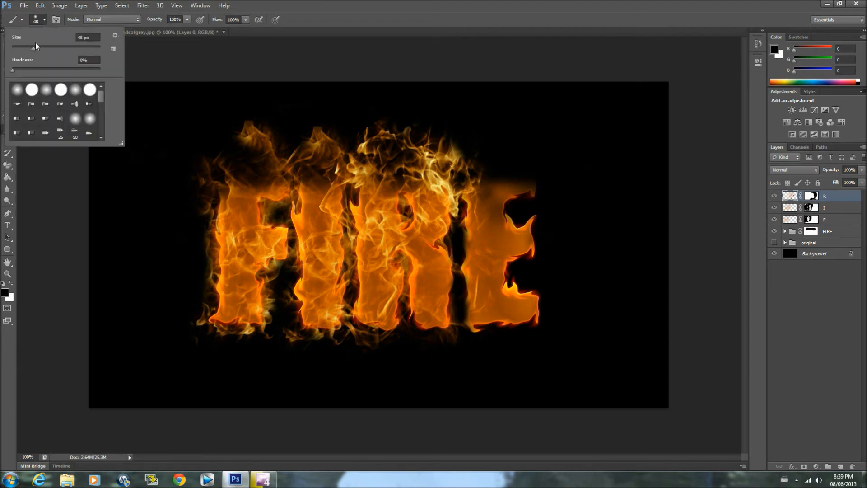
click(42, 50)
click(41, 213)
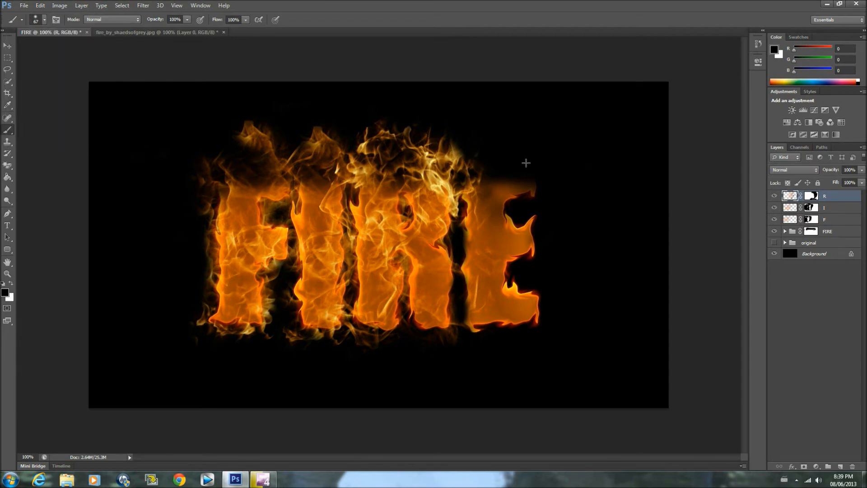
drag(491, 204, 482, 181)
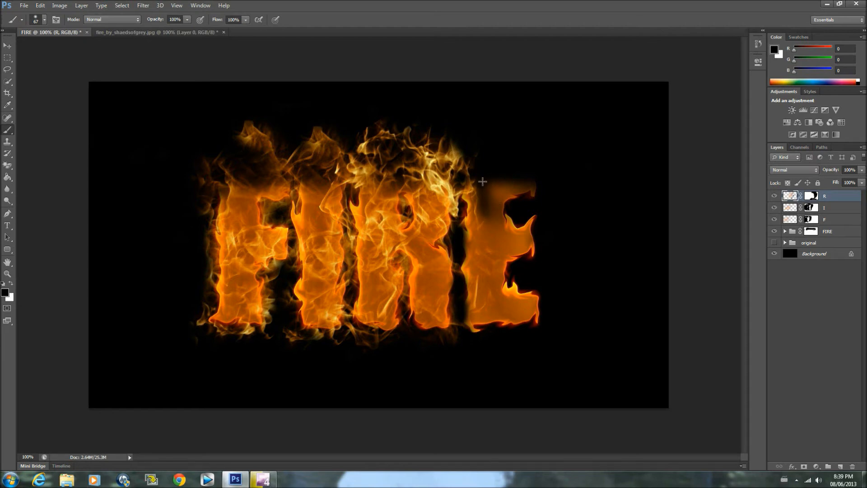
mouse_move(497, 218)
mouse_down()
mouse_move(487, 247)
mouse_move(497, 301)
mouse_move(482, 315)
mouse_move(520, 318)
mouse_move(511, 310)
mouse_move(502, 317)
mouse_move(475, 298)
mouse_up()
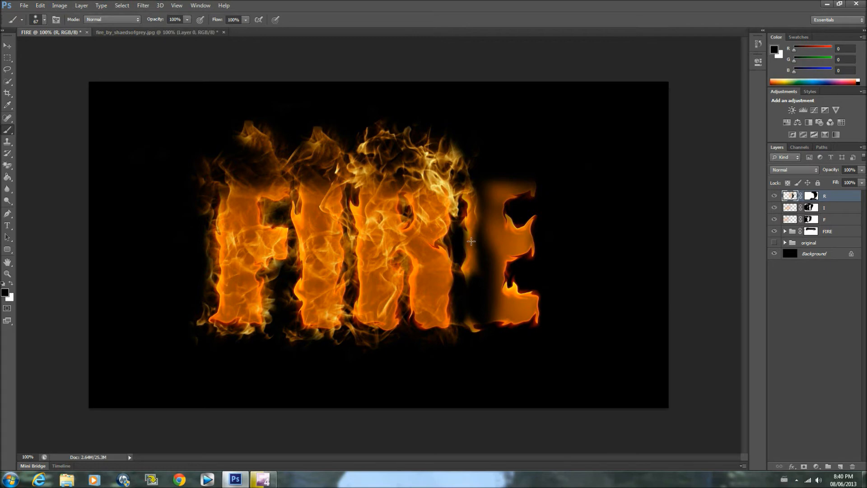
drag(475, 232, 474, 261)
click(40, 5)
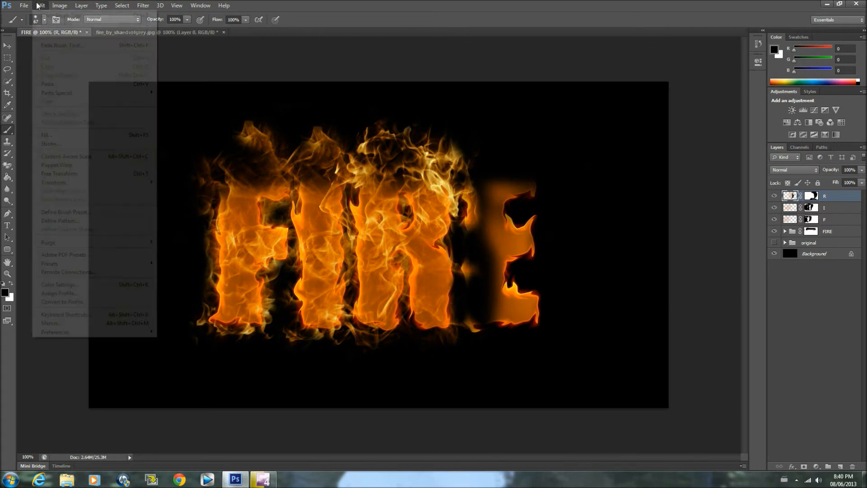
click(44, 14)
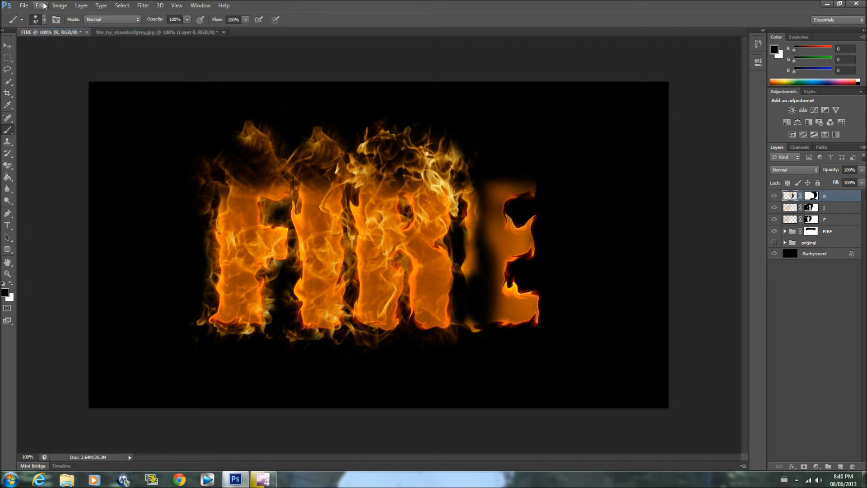
click(40, 5)
click(54, 34)
click(40, 5)
click(51, 33)
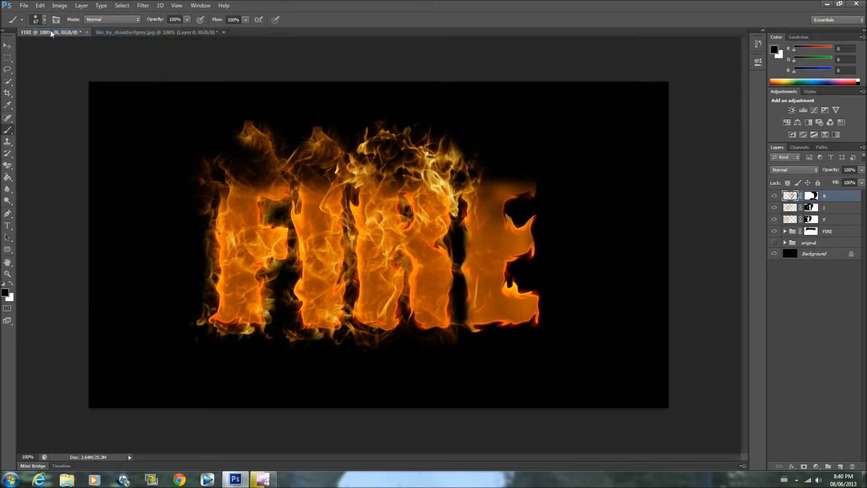
Trim the flames above the letter R and along its upper right side by painting black with the soft 67 px brush
click(44, 19)
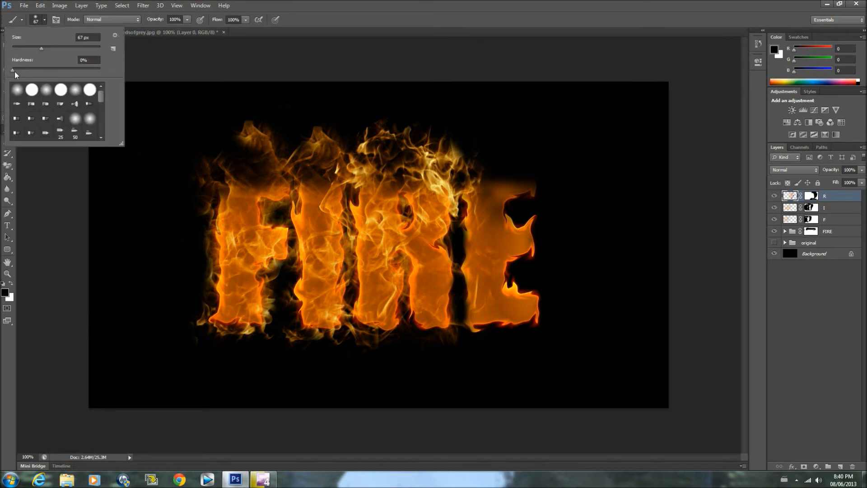
click(64, 208)
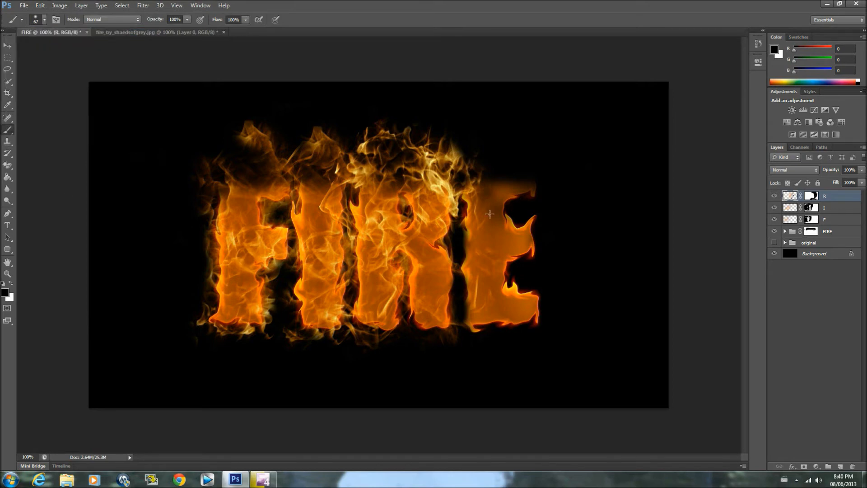
mouse_move(448, 136)
mouse_down()
mouse_move(472, 158)
mouse_move(456, 192)
mouse_move(460, 217)
mouse_up()
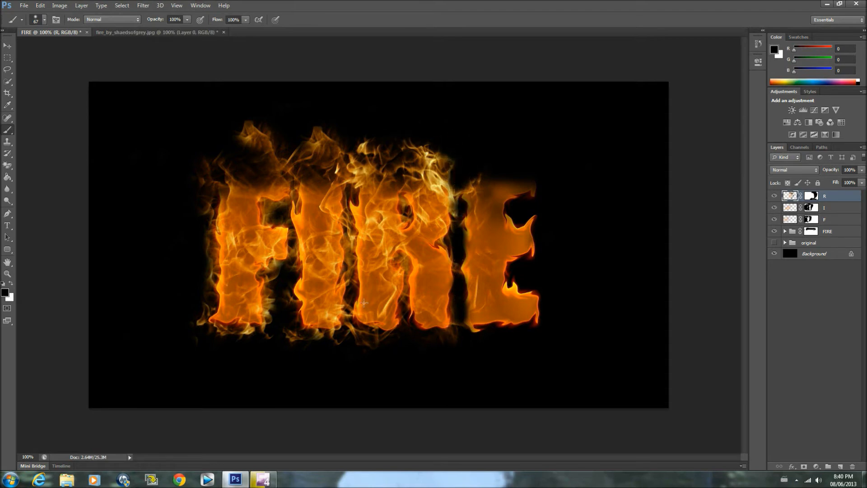
Paint black on the R layer over the flames inside the R's openings, between its legs and in the gap between I and R
mouse_move(411, 296)
mouse_down()
mouse_move(403, 295)
mouse_move(405, 263)
mouse_up()
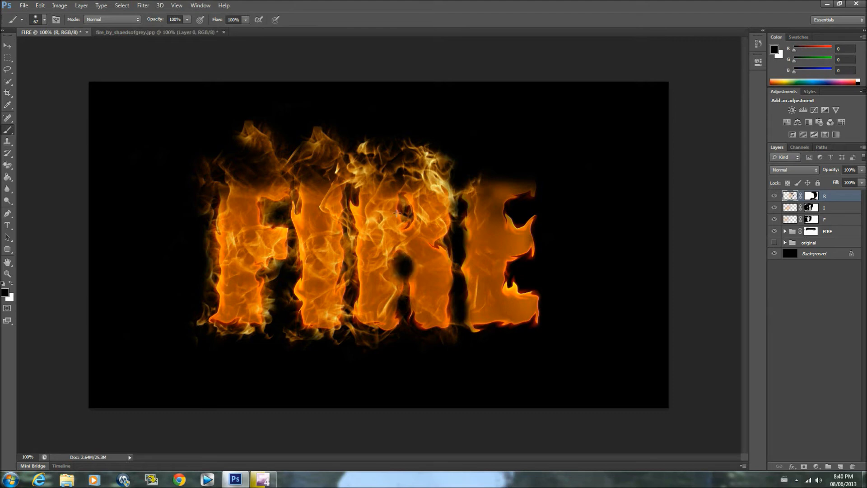
drag(406, 213, 405, 209)
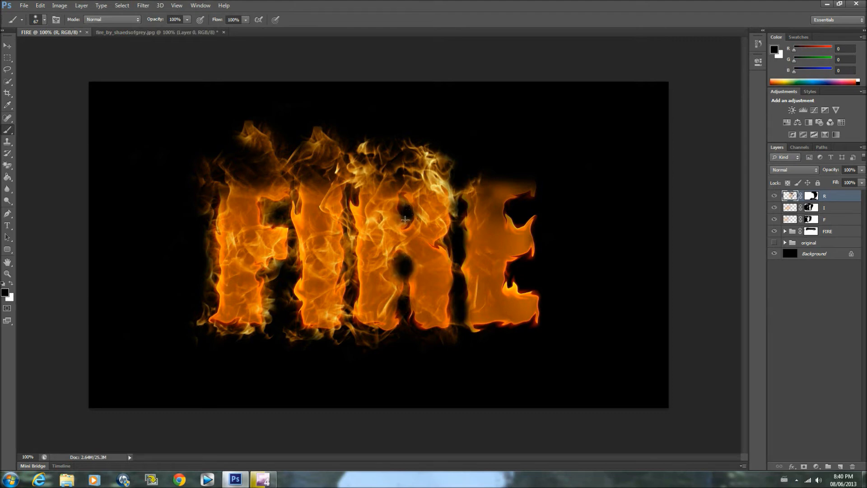
drag(406, 279, 407, 341)
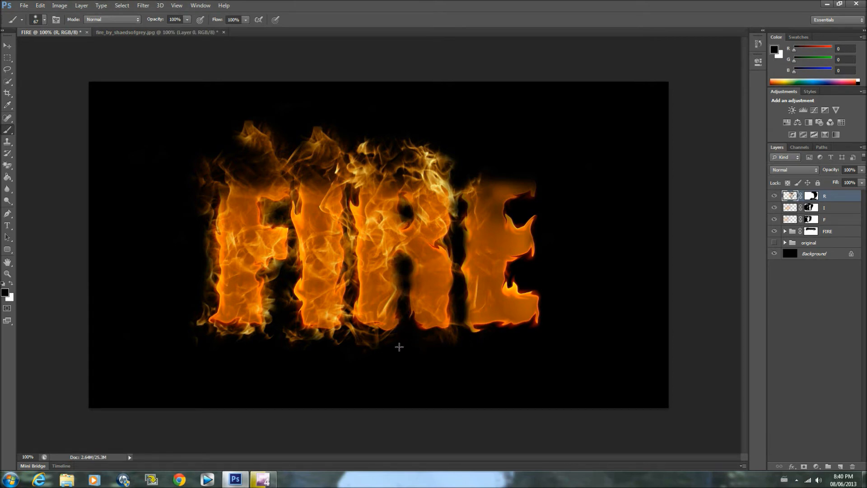
drag(352, 274, 349, 185)
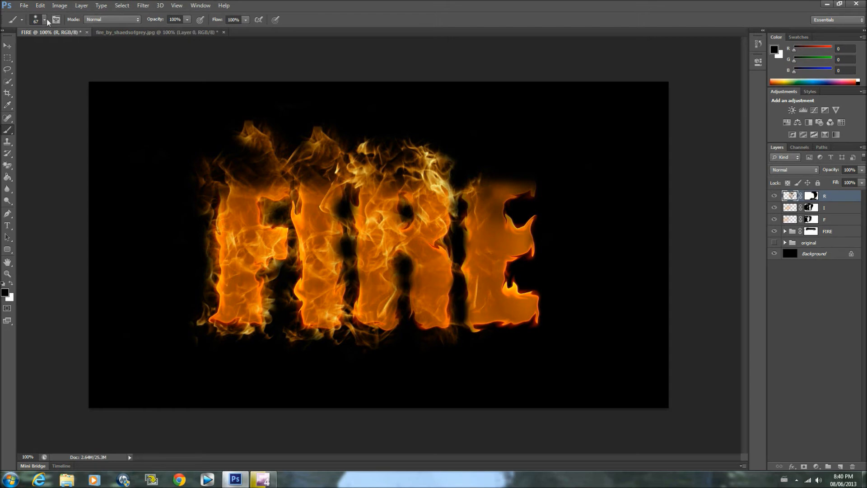
click(12, 283)
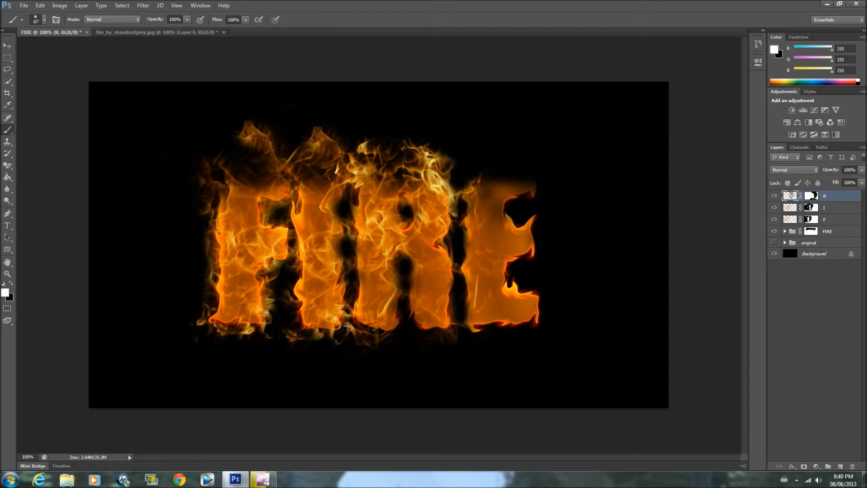
drag(351, 298, 350, 277)
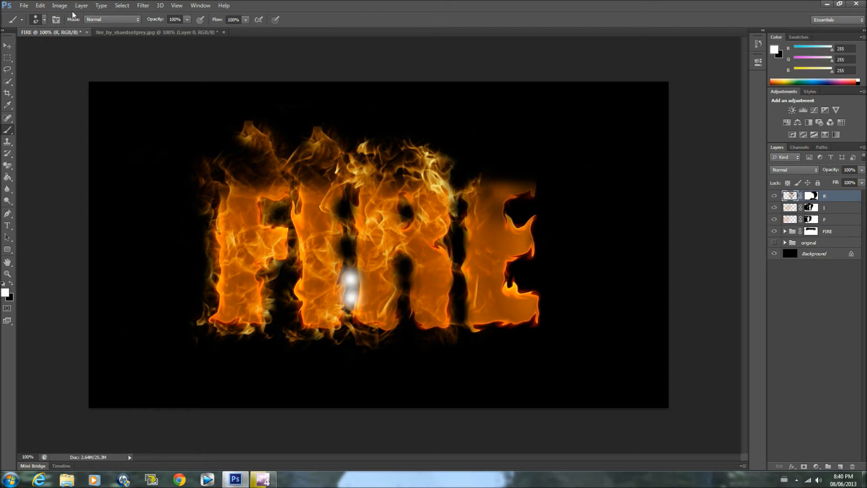
click(40, 5)
click(56, 32)
click(40, 5)
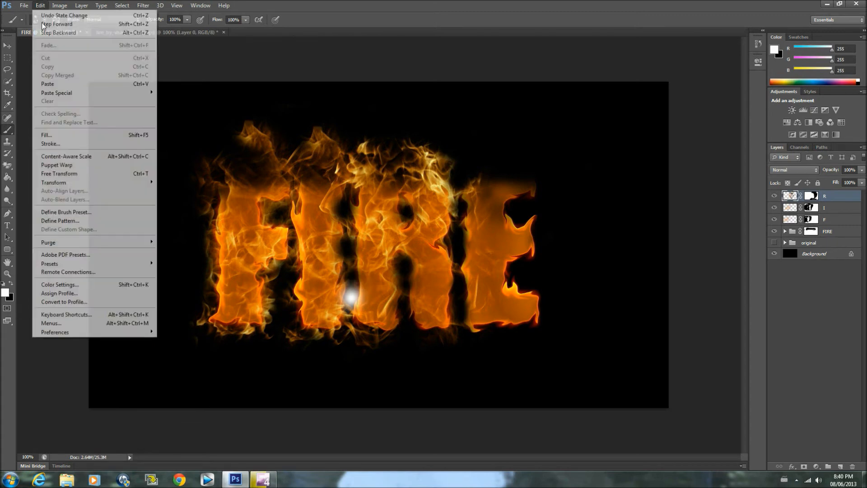
click(48, 33)
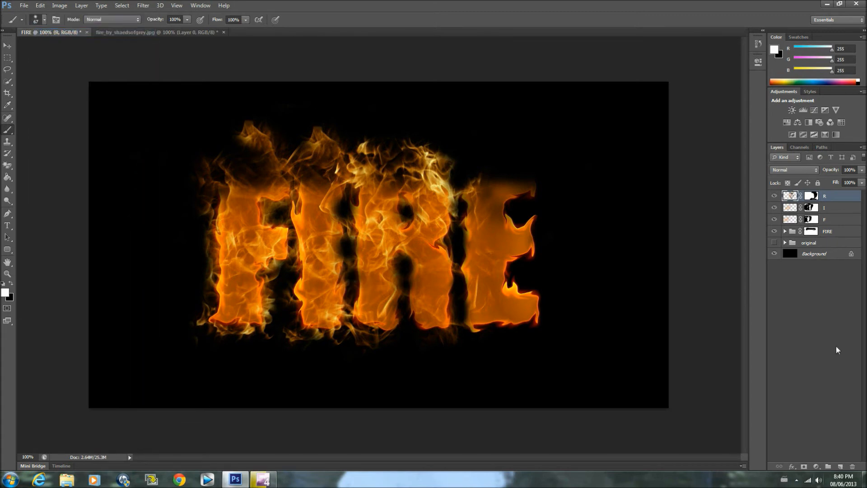
click(797, 480)
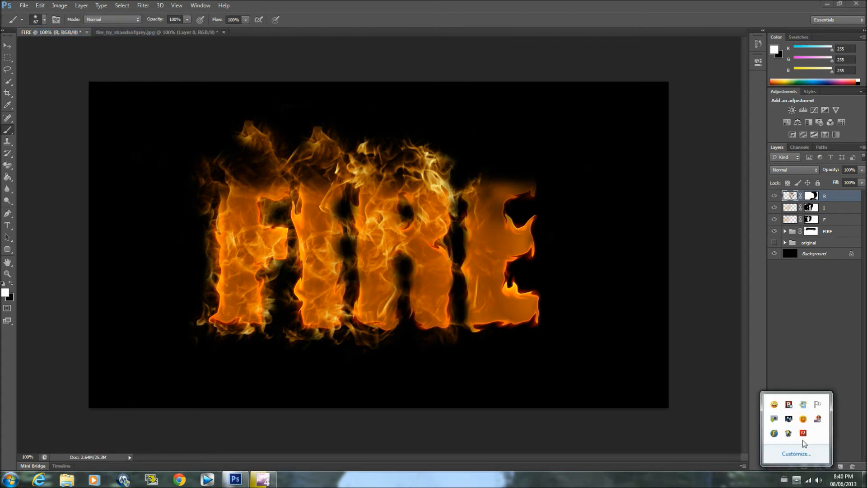
right_click(817, 419)
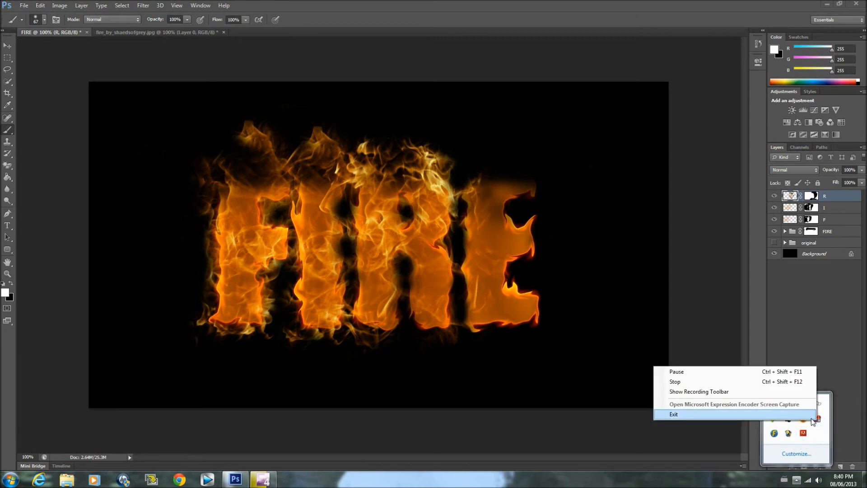
click(677, 428)
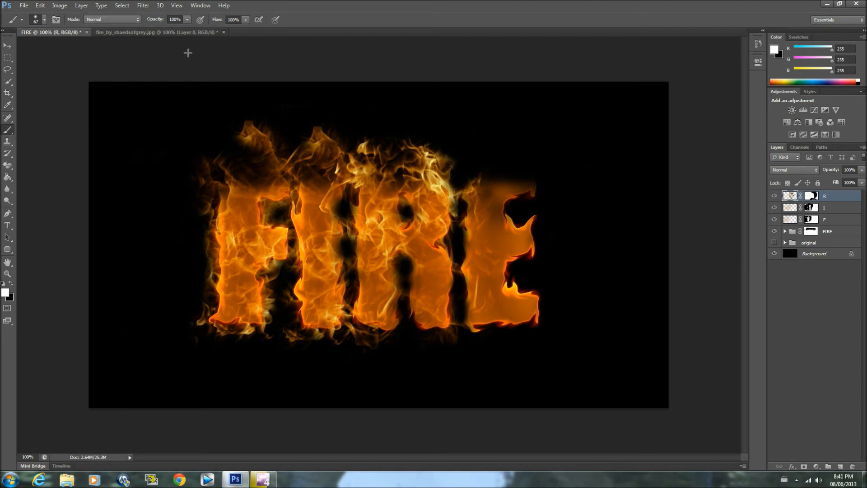
Copy the selected flames from the fire photo into the FIRE document and place them over the letter E
click(179, 32)
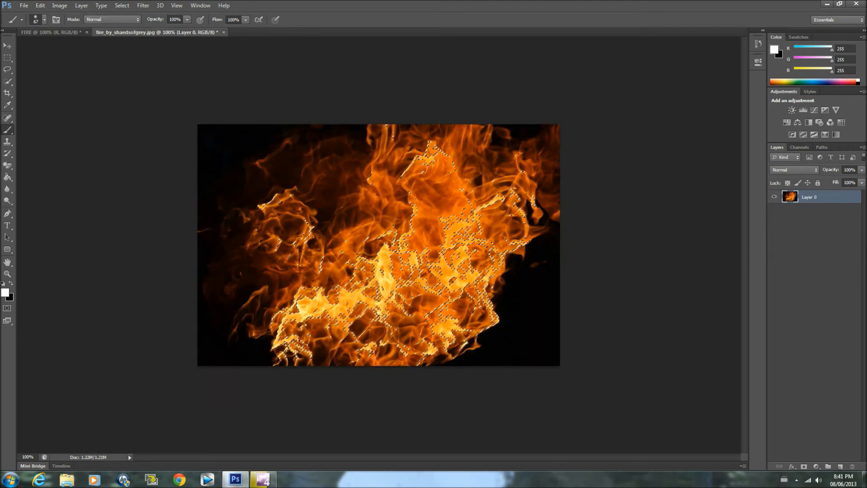
key(v)
drag(347, 231, 268, 170)
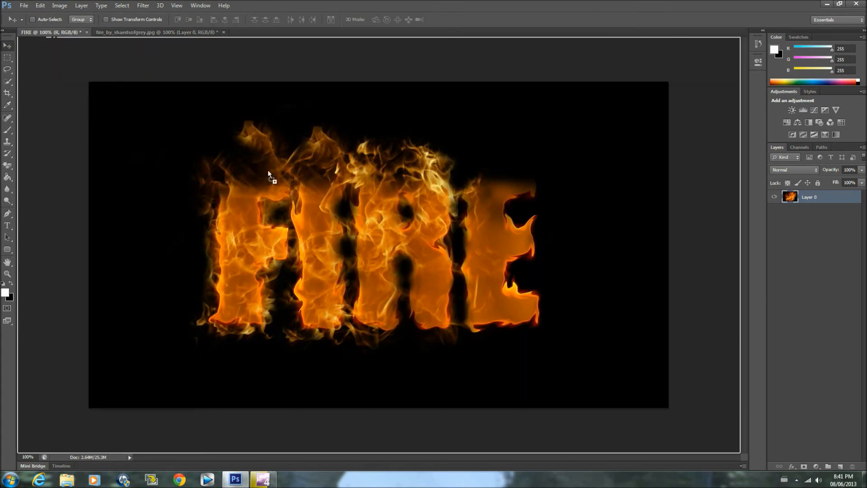
mouse_move(498, 235)
mouse_down()
mouse_move(506, 240)
mouse_move(468, 223)
mouse_move(482, 240)
mouse_up()
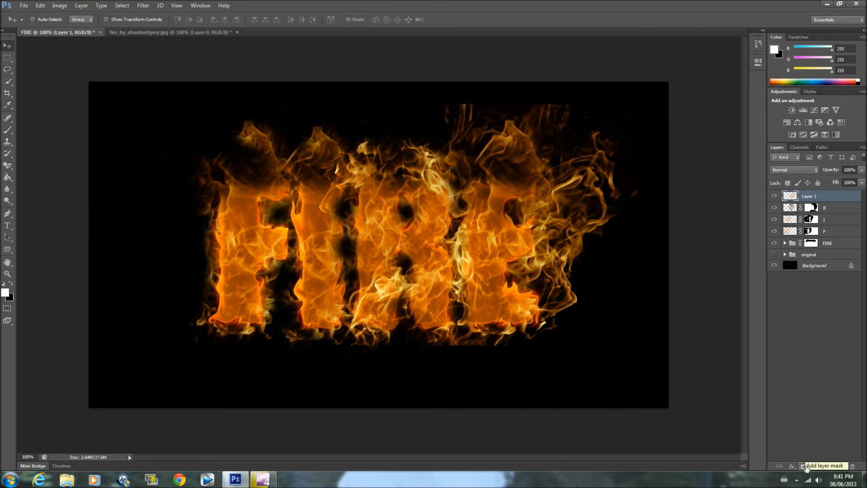
Add a layer mask to the new flame layer, rename the layer E and activate the Brush tool
click(803, 466)
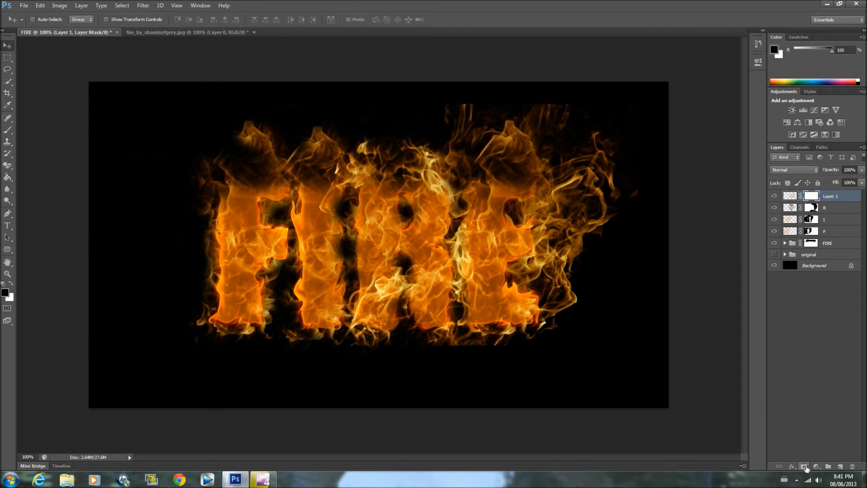
double_click(836, 196)
text(E)
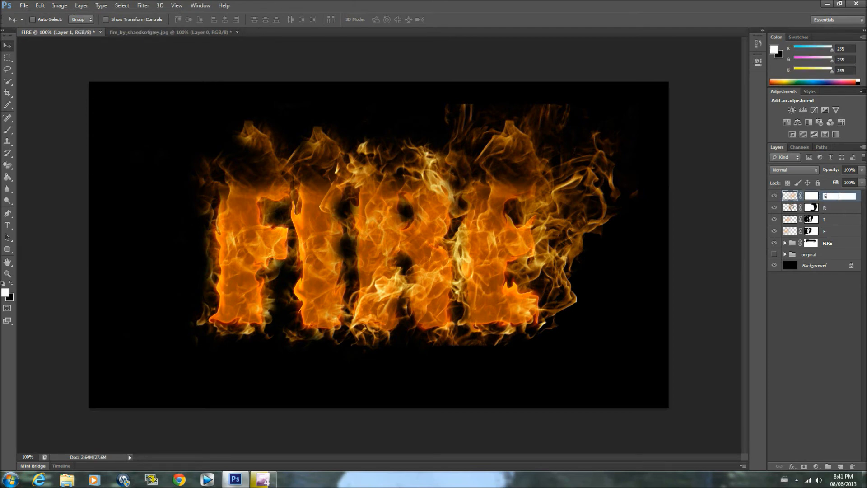
click(7, 130)
mouse_move(626, 183)
mouse_down()
mouse_move(632, 213)
mouse_move(642, 183)
mouse_up()
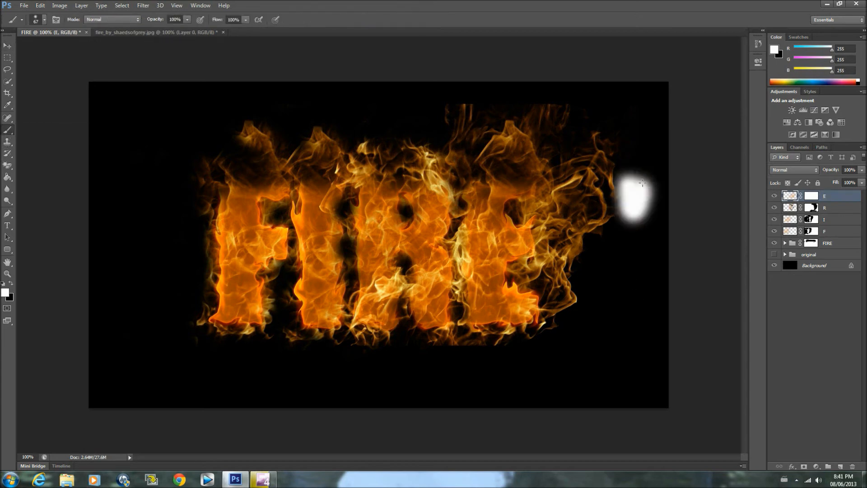
click(44, 5)
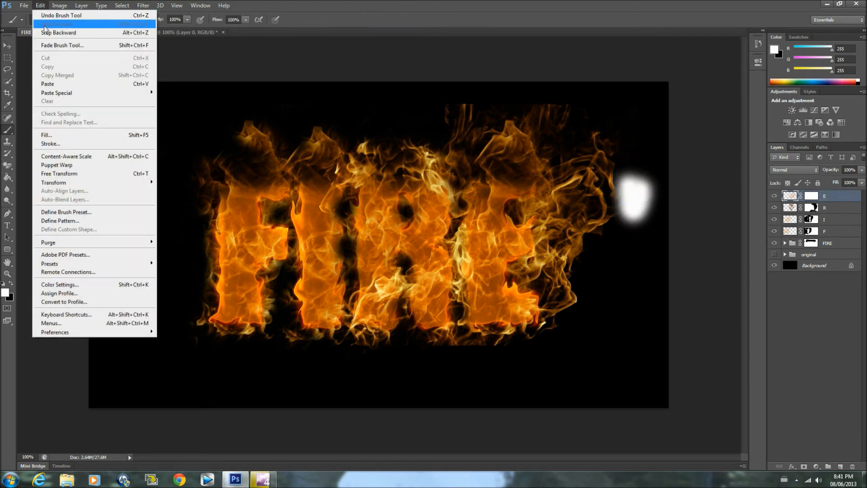
click(45, 32)
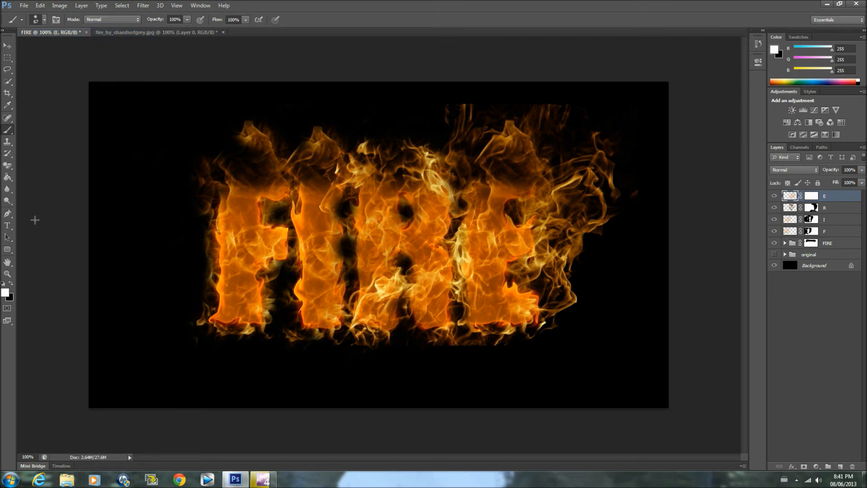
Set the foreground colour to black and paint over the stray flames above, below and to the right of the letter E
click(13, 283)
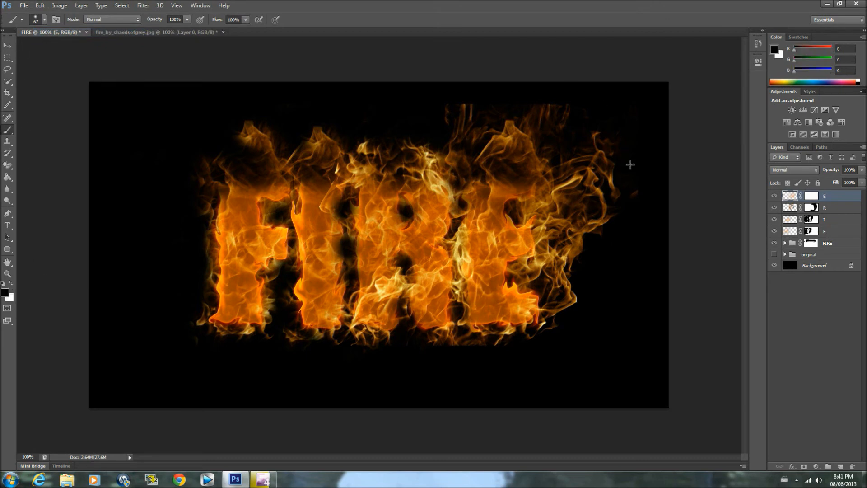
mouse_move(639, 163)
mouse_down()
mouse_move(622, 158)
mouse_move(602, 196)
mouse_move(603, 152)
mouse_move(596, 245)
mouse_move(605, 222)
mouse_move(586, 227)
mouse_move(576, 242)
mouse_move(611, 229)
mouse_up()
mouse_move(499, 107)
mouse_down()
mouse_move(529, 108)
mouse_move(482, 108)
mouse_move(484, 117)
mouse_move(449, 122)
mouse_move(576, 107)
mouse_up()
mouse_move(584, 139)
mouse_down()
mouse_move(573, 199)
mouse_move(575, 188)
mouse_move(557, 228)
mouse_move(564, 324)
mouse_move(557, 344)
mouse_move(528, 364)
mouse_move(502, 342)
mouse_move(427, 341)
mouse_up()
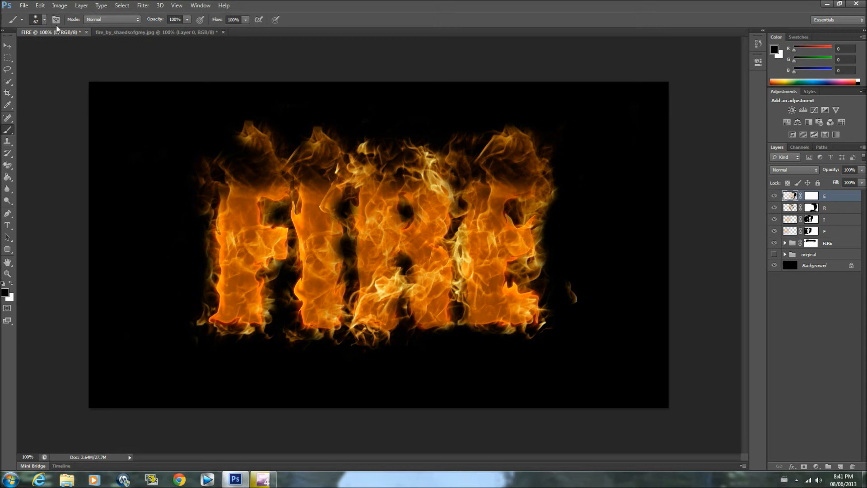
Trim the flames at the E's upper tip and right-hand gaps with black, and paint over the detached wisp beside the letter
mouse_move(524, 131)
mouse_down()
mouse_move(511, 135)
mouse_move(553, 161)
mouse_up()
mouse_move(550, 209)
mouse_down()
mouse_move(530, 221)
mouse_move(545, 221)
mouse_up()
drag(548, 268, 531, 276)
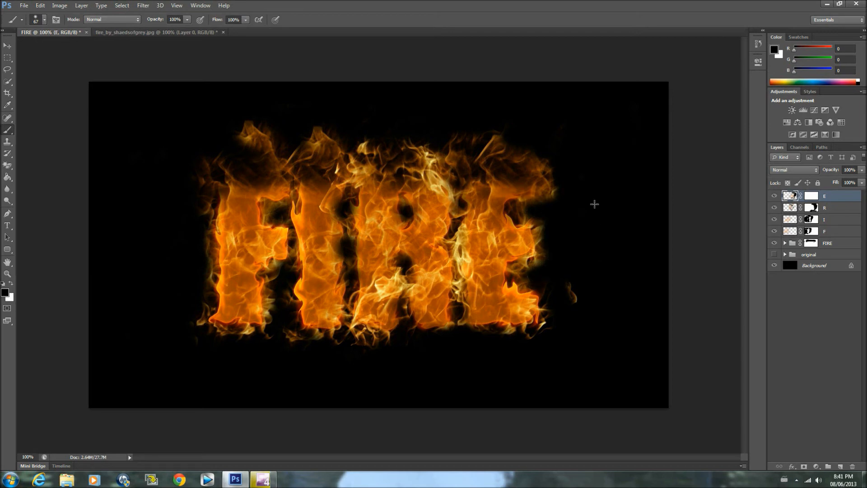
drag(573, 286, 575, 299)
Set the brush size to 74 px
click(44, 19)
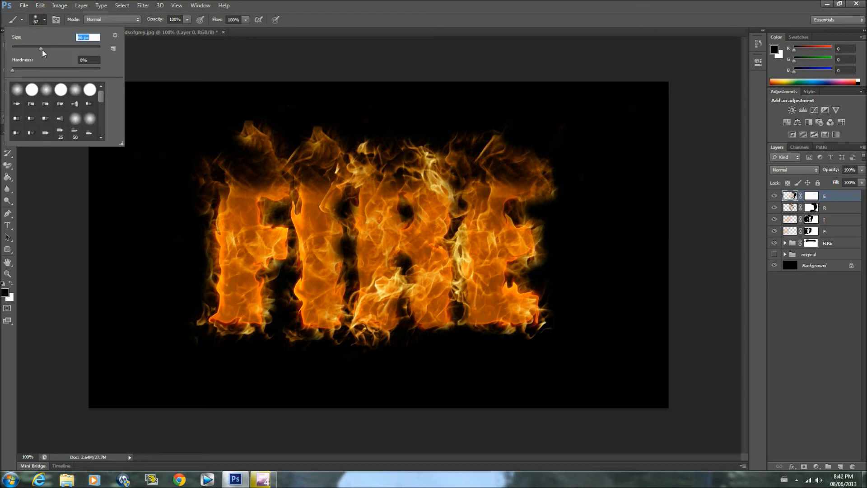
text(74)
key(Return)
mouse_move(457, 322)
mouse_down()
mouse_move(456, 128)
mouse_move(461, 208)
mouse_up()
click(40, 6)
click(59, 32)
click(39, 6)
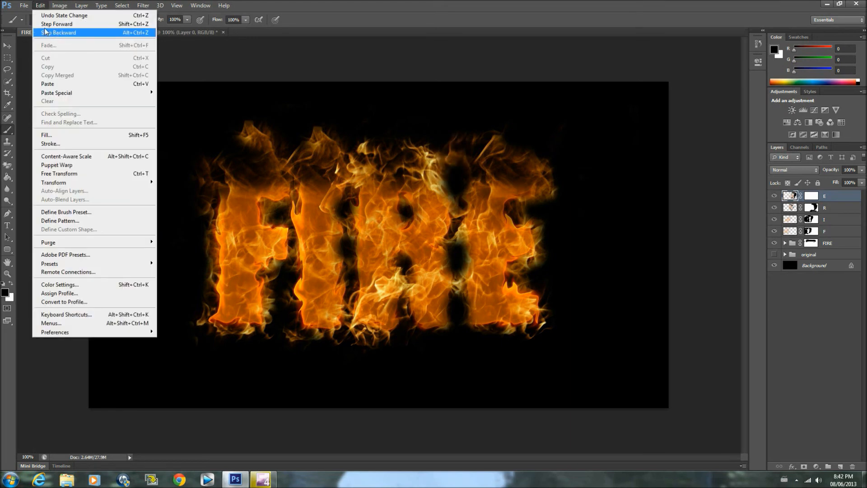
click(45, 32)
click(40, 6)
click(45, 32)
click(40, 6)
click(50, 32)
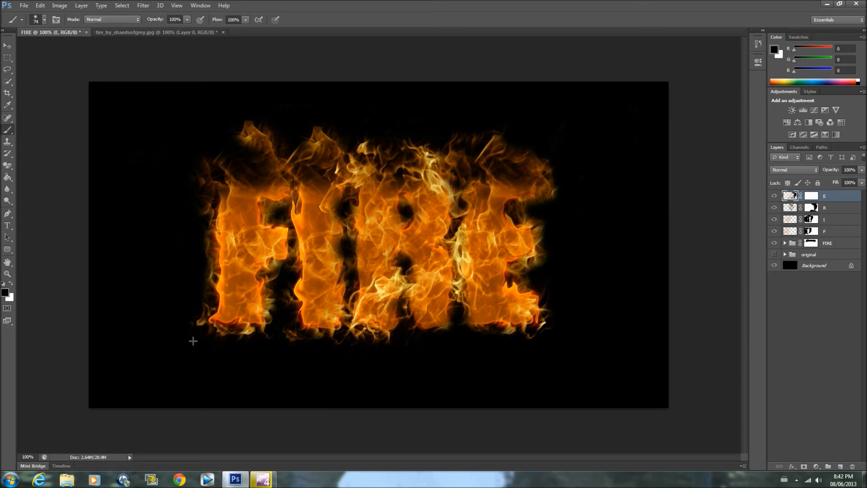
Dab black over the pointed flame tip above the letter F
click(250, 123)
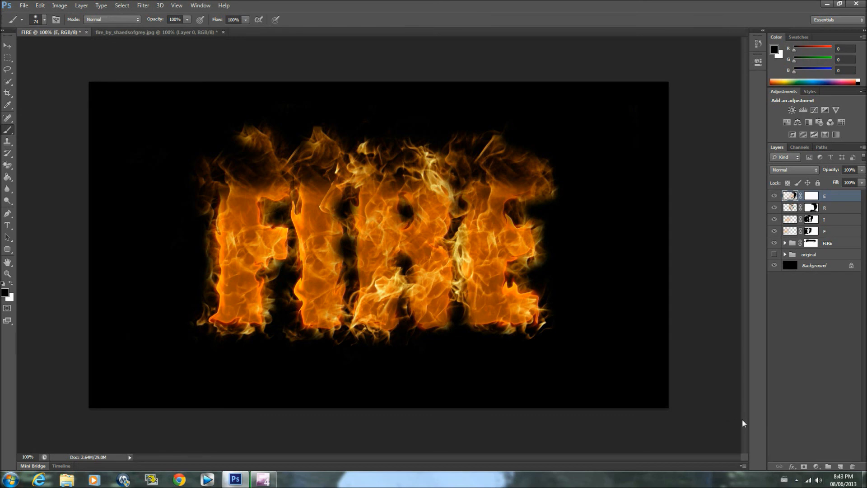
click(797, 480)
right_click(817, 417)
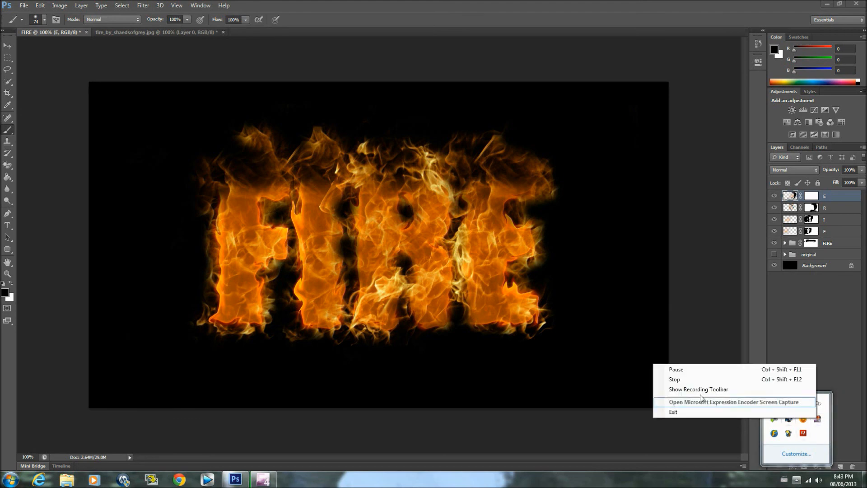
click(686, 381)
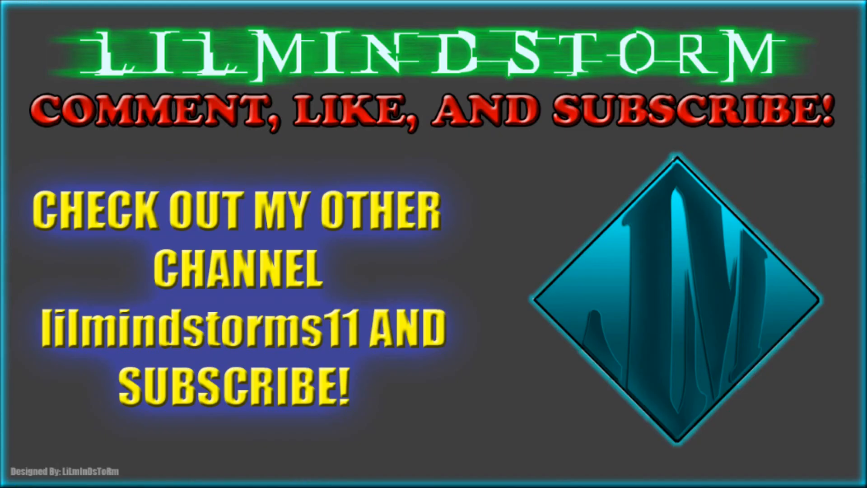